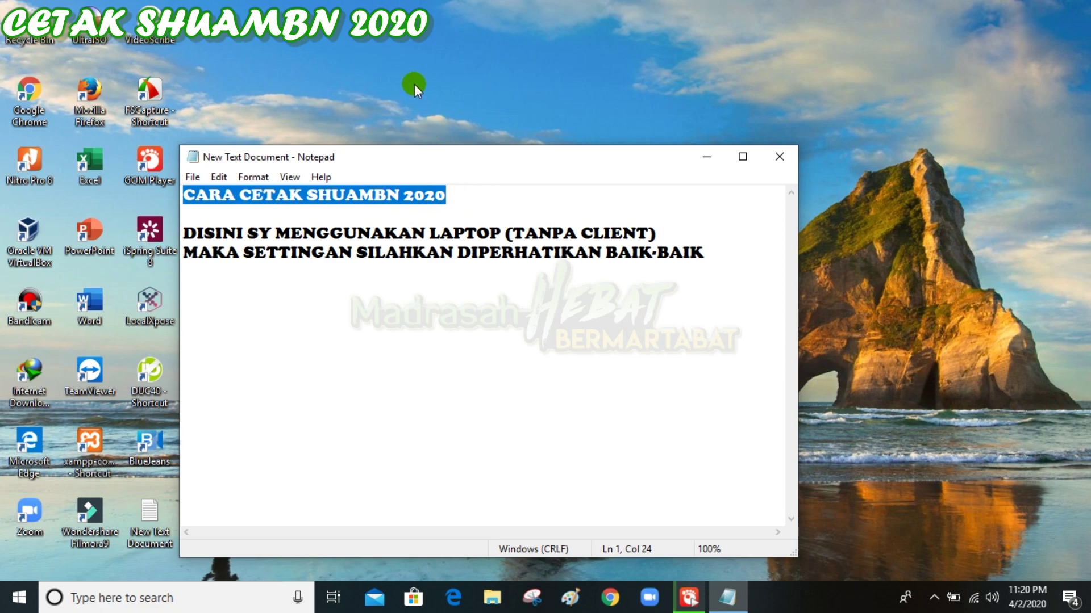
Highlight the laptop line in the notes, refresh the desktop, and restore the notes.
left_click_drag(184, 235, 667, 230)
left_click(701, 156)
right_click(700, 155)
left_click(739, 202)
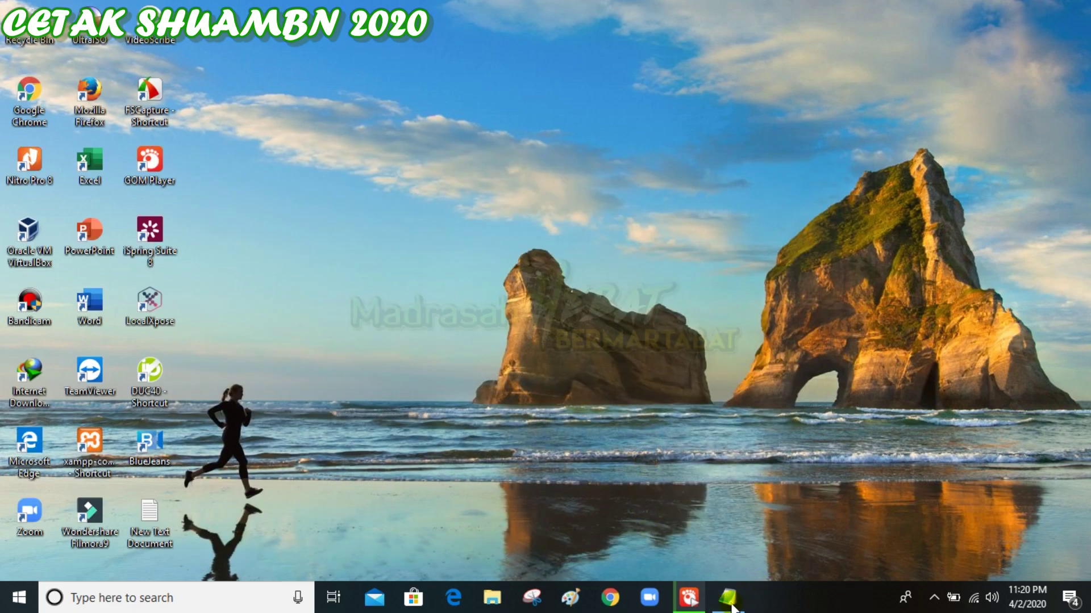
left_click(729, 600)
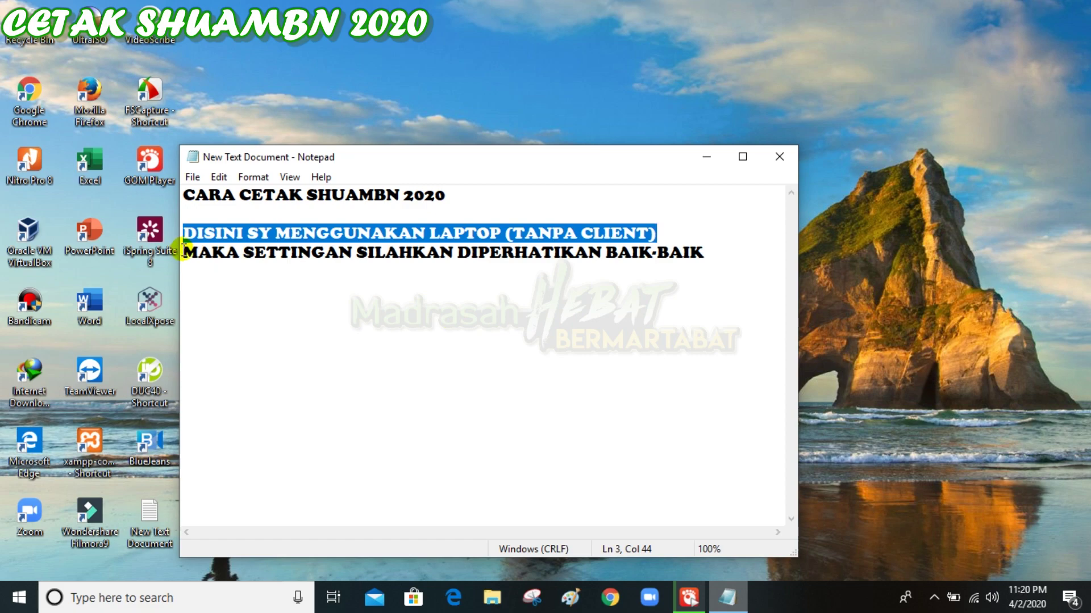
left_click(190, 213)
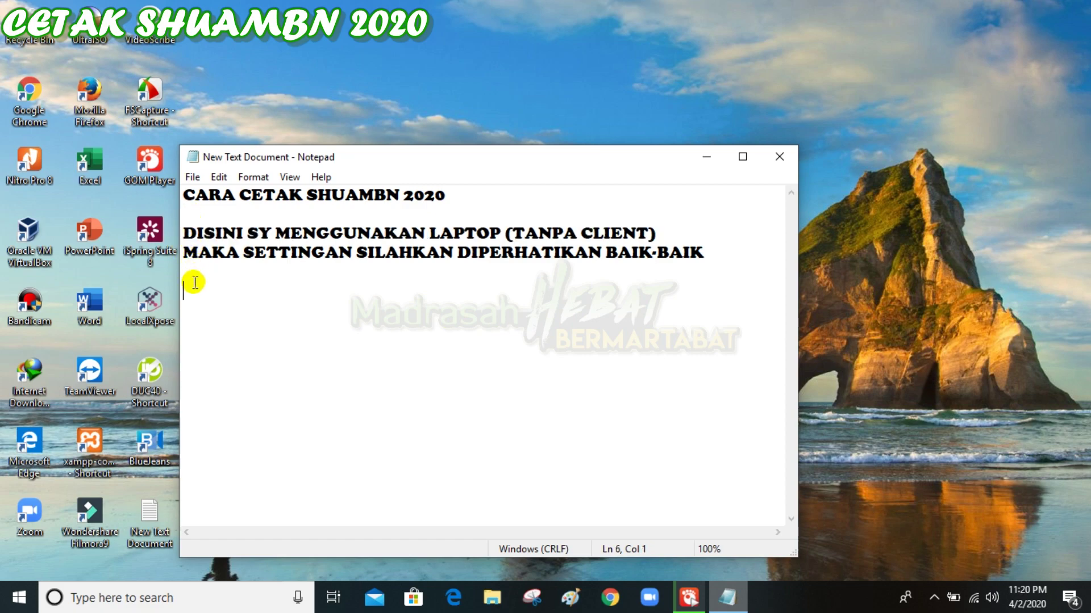
Add PENTING and the line 'SILAHKAN BACA PETUNJUK SINKRONISASI DI BERANDA UAMBNBK'.
type("PENTING")
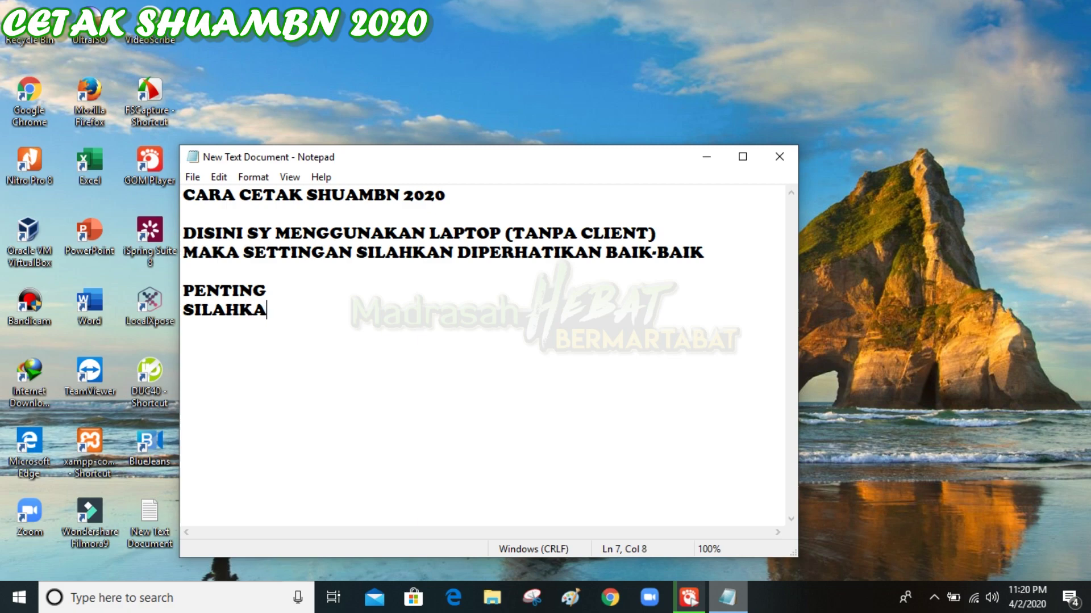
type("ACA PETUNJUK SINKRONISA")
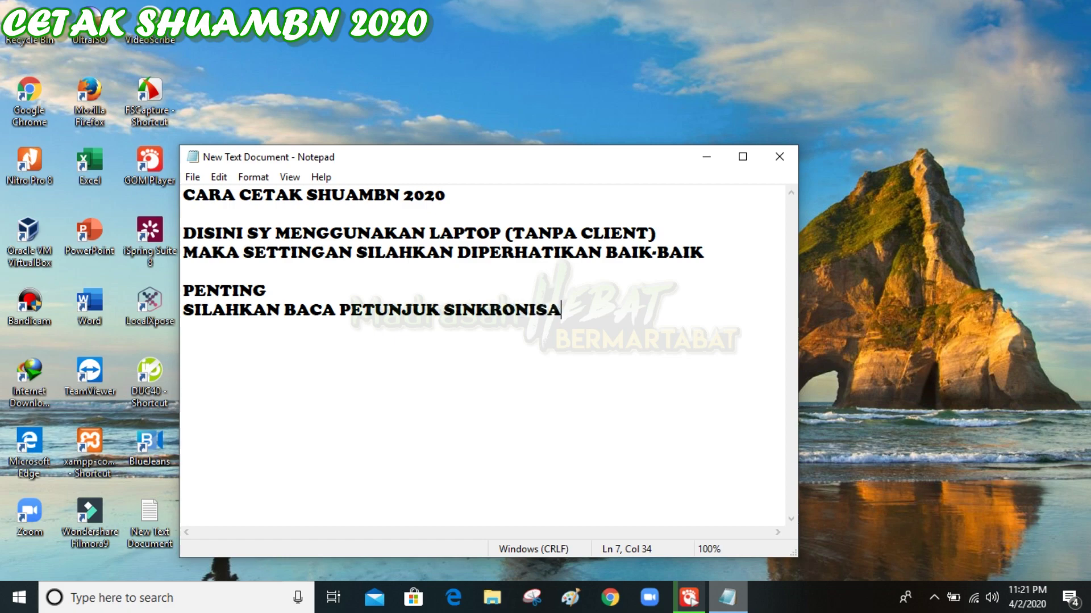
type("SI DI MEN")
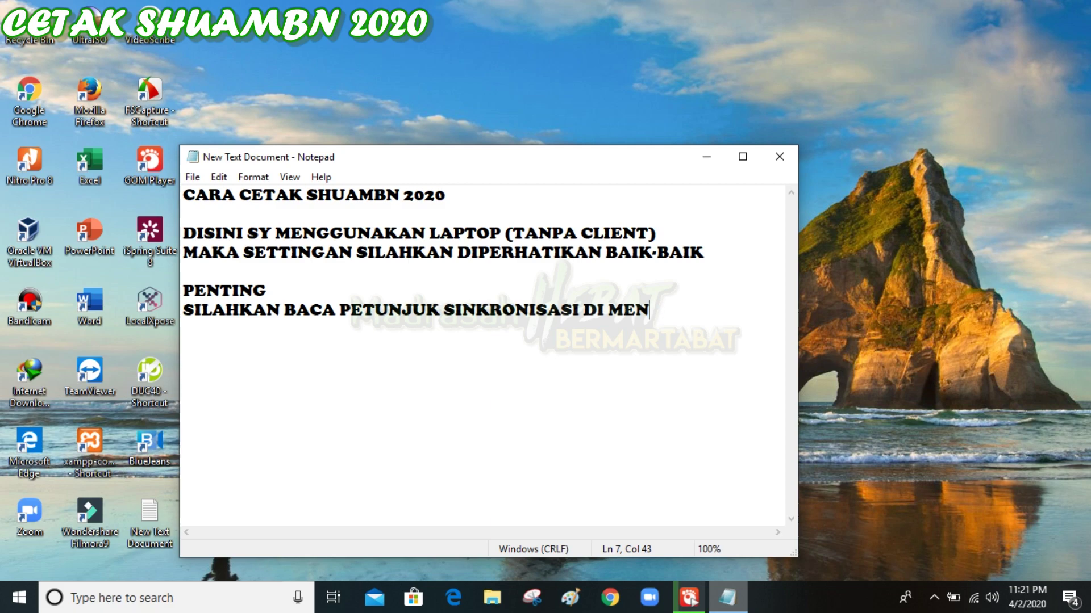
type("UERANDA UA")
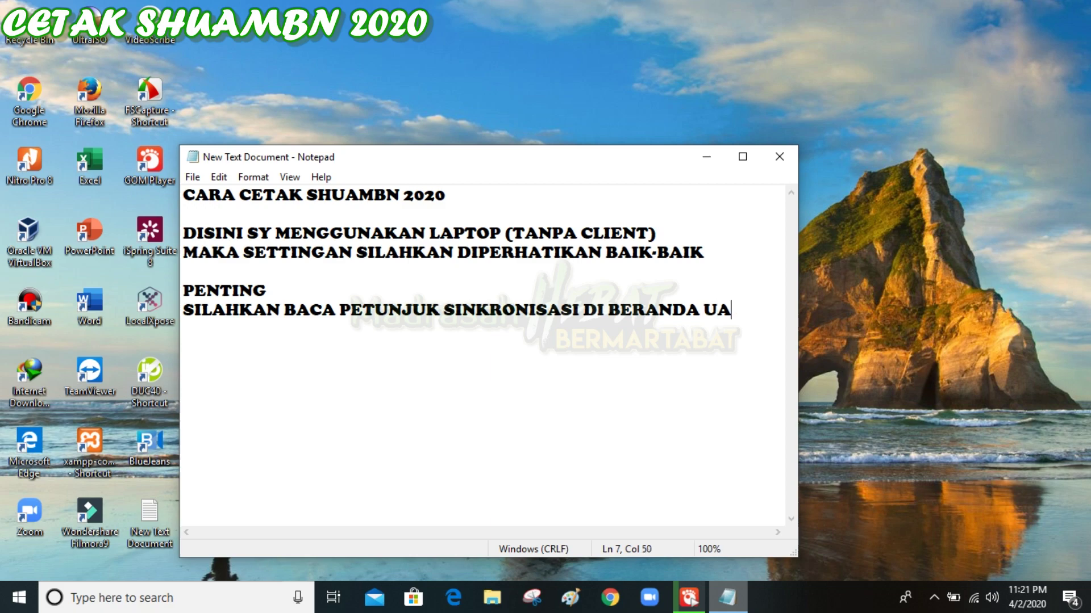
type("MBN")
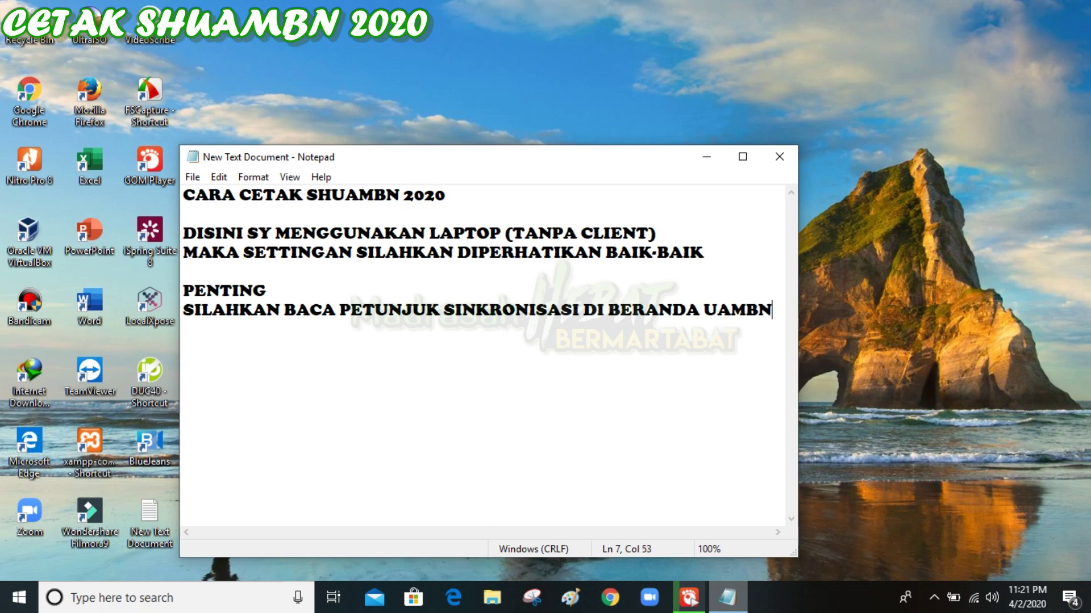
type("BK")
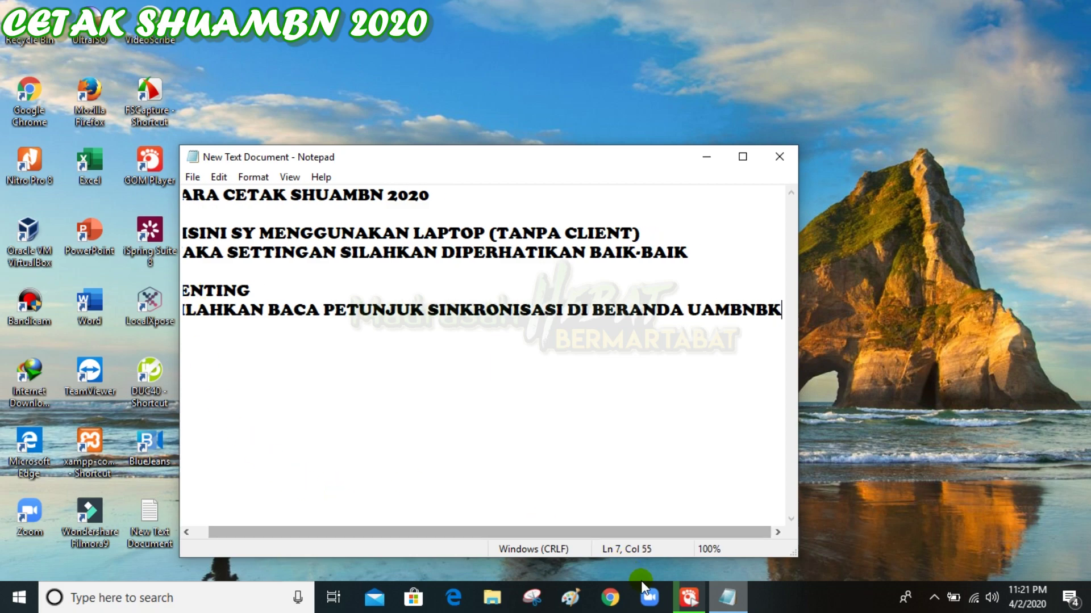
Open the UAMBN-BK portal and log in with the saved credentials.
left_click(656, 110)
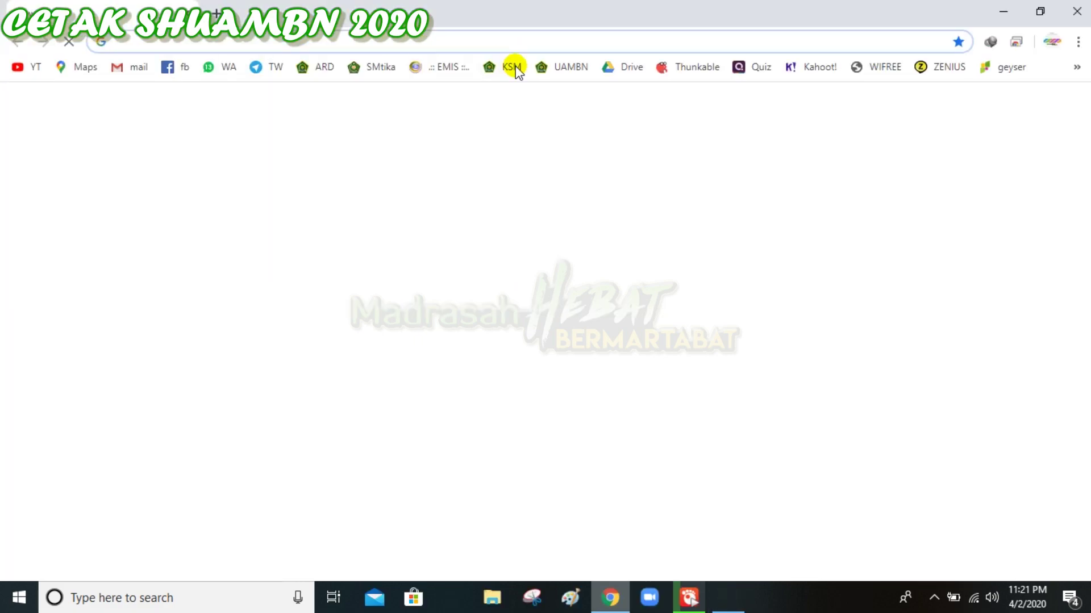
left_click(550, 67)
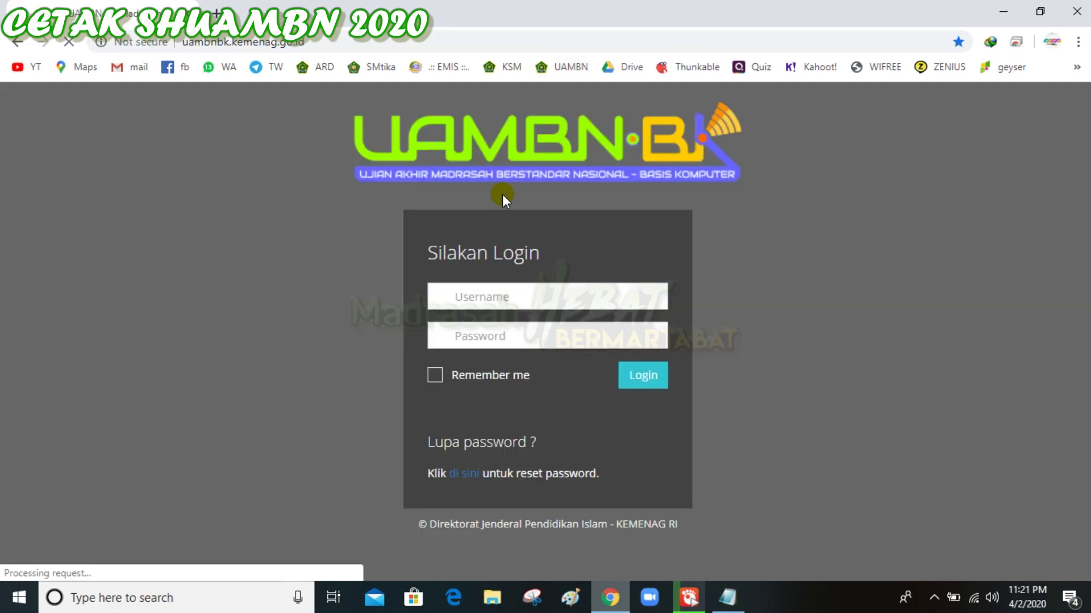
left_click(499, 297)
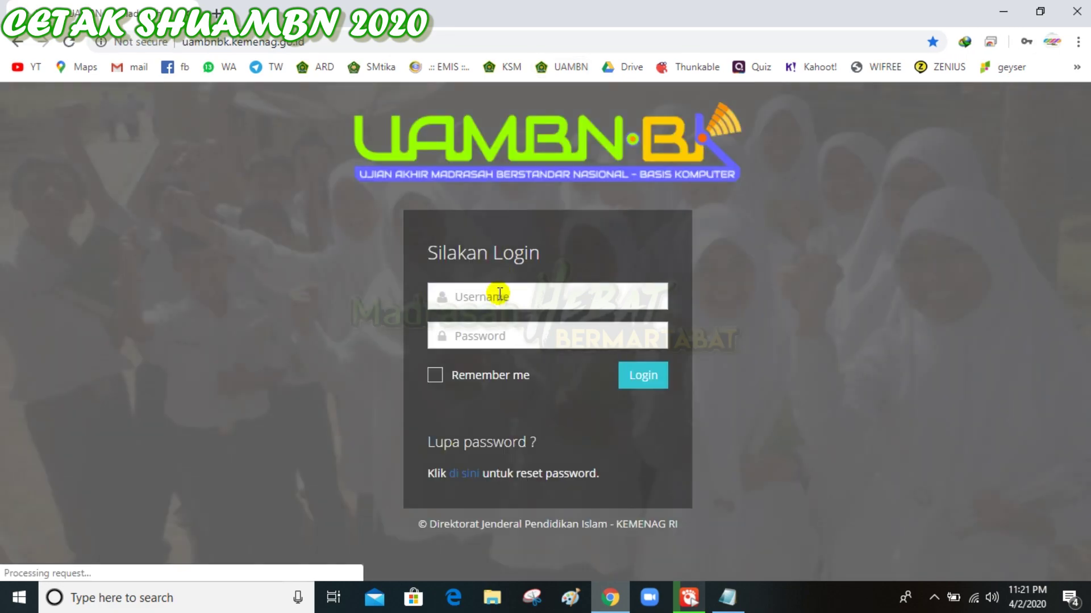
type("uambnbk_60729771")
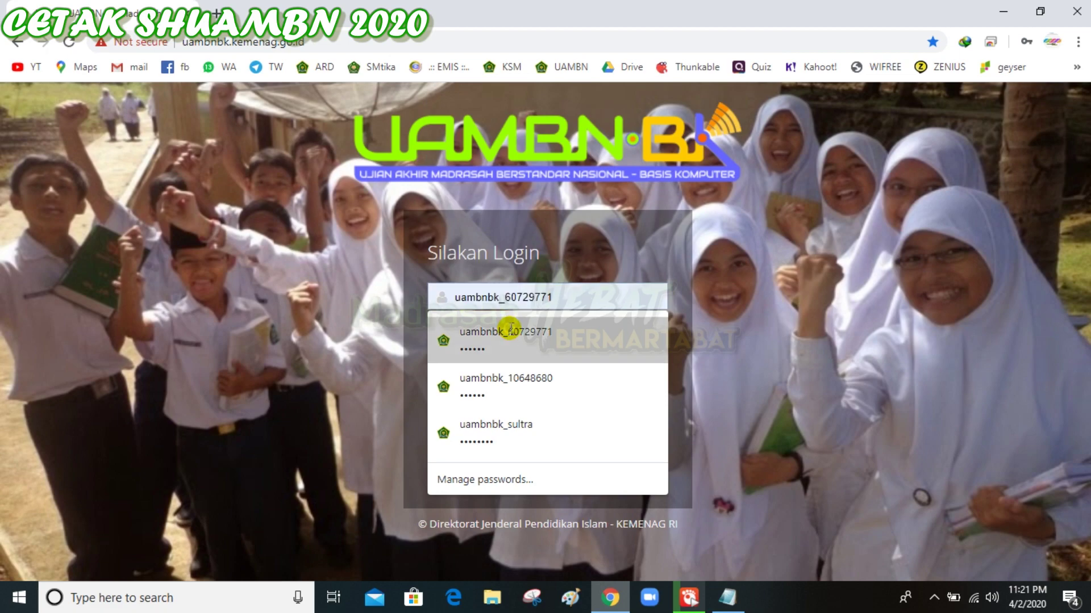
left_click(500, 335)
left_click(653, 386)
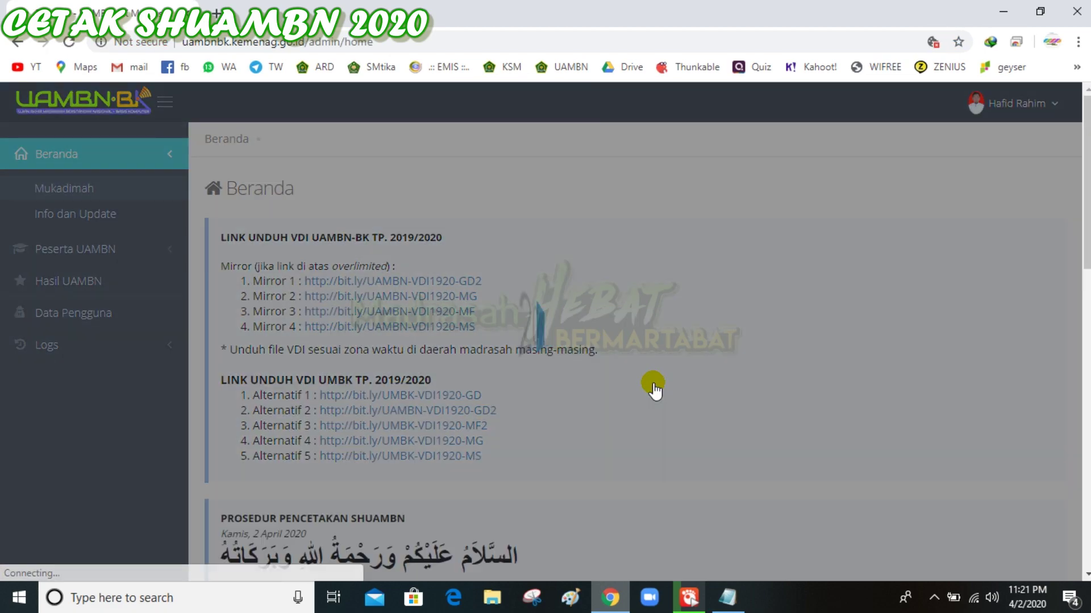
Scroll to the SHUAMBN printing procedure and highlight its first three rules.
scroll(522, 316, "down", 1)
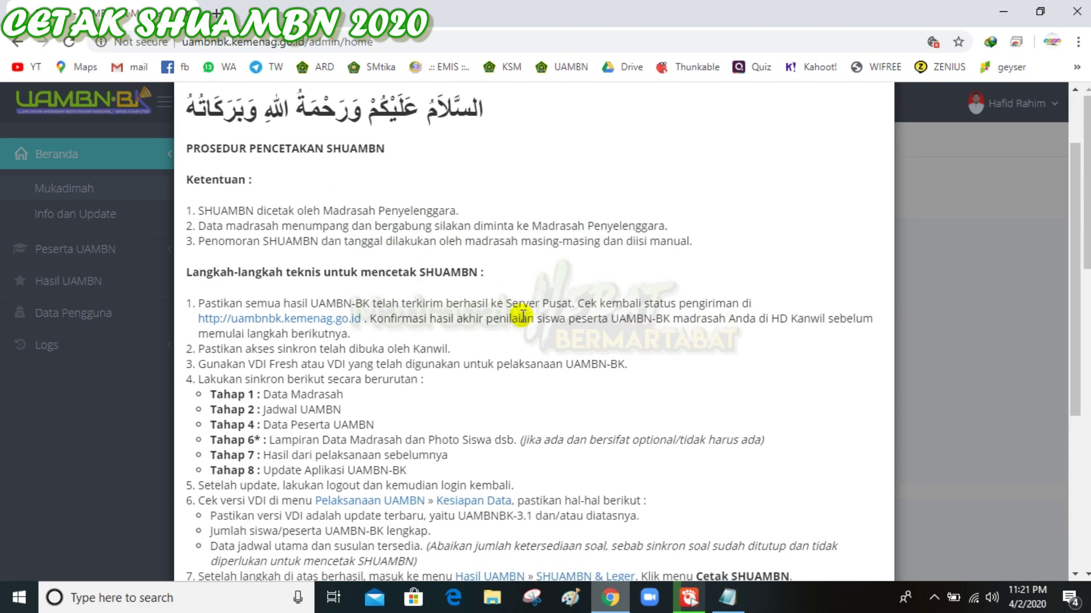
left_click_drag(212, 211, 460, 212)
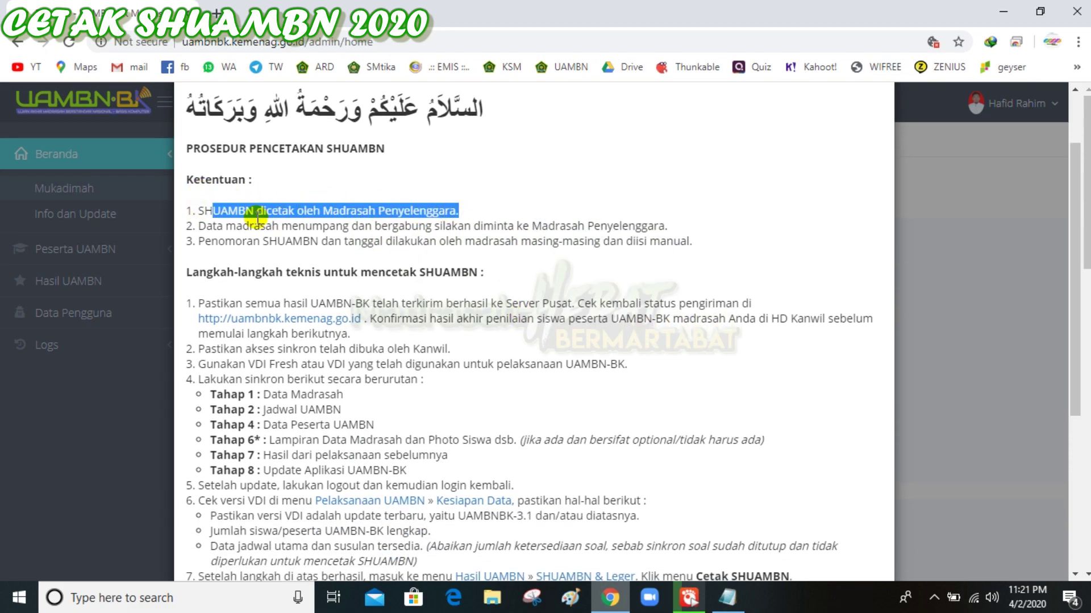
left_click_drag(212, 226, 659, 222)
left_click_drag(211, 241, 694, 245)
left_click(216, 297)
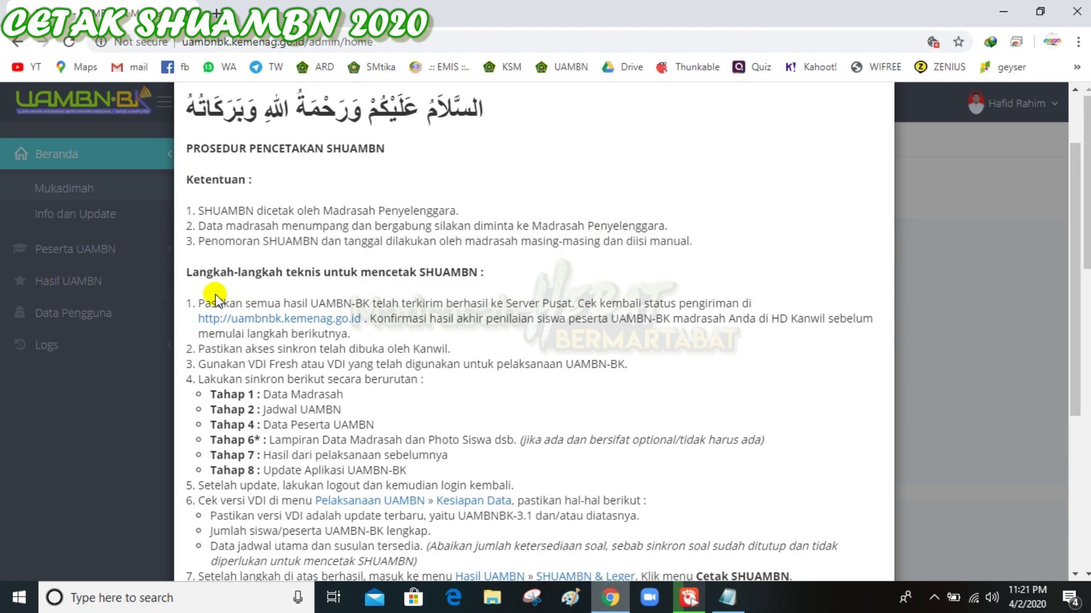
Scroll further and highlight technical steps 1 to 3.
scroll(216, 297, "down", 2)
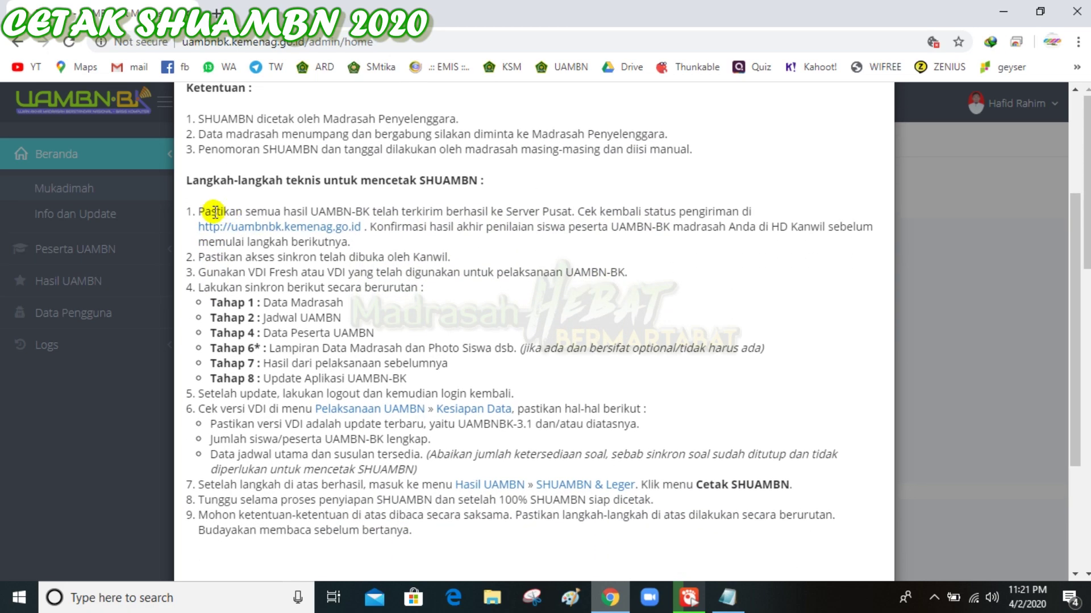
left_click_drag(199, 212, 366, 241)
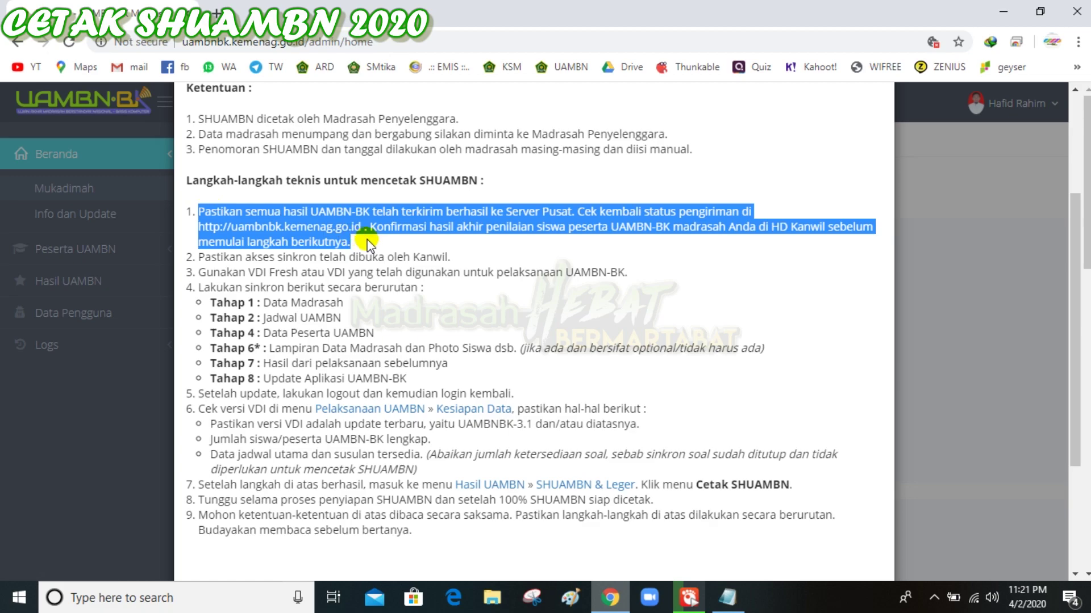
left_click(199, 264)
left_click_drag(210, 258, 445, 259)
left_click_drag(198, 272, 632, 273)
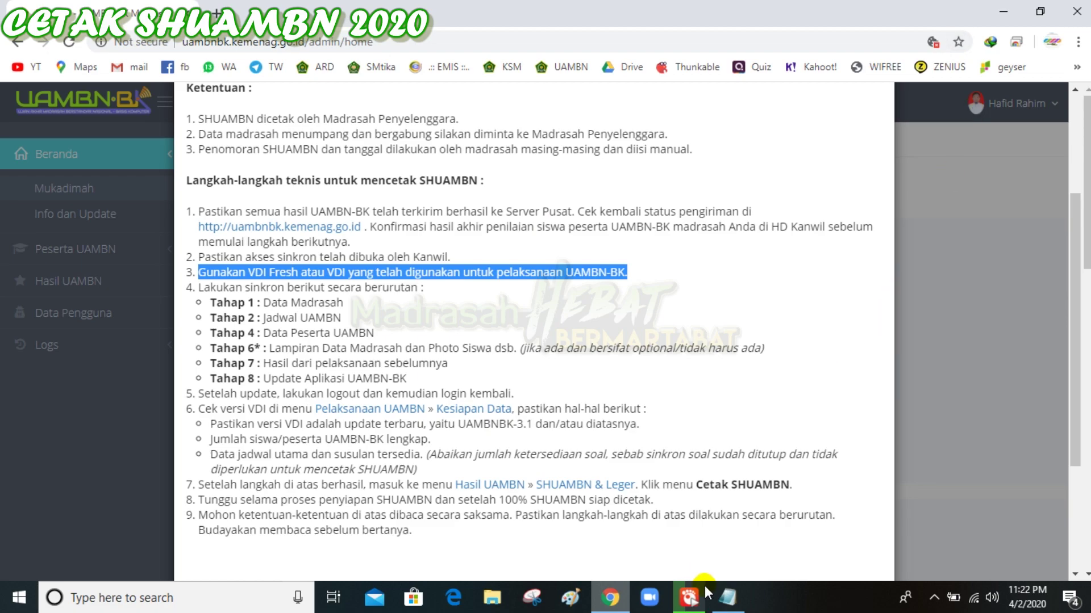
Zoom the notes to 90% and add the closing lines 'okeee.....' and 'kita mulai...'.
left_click(727, 597)
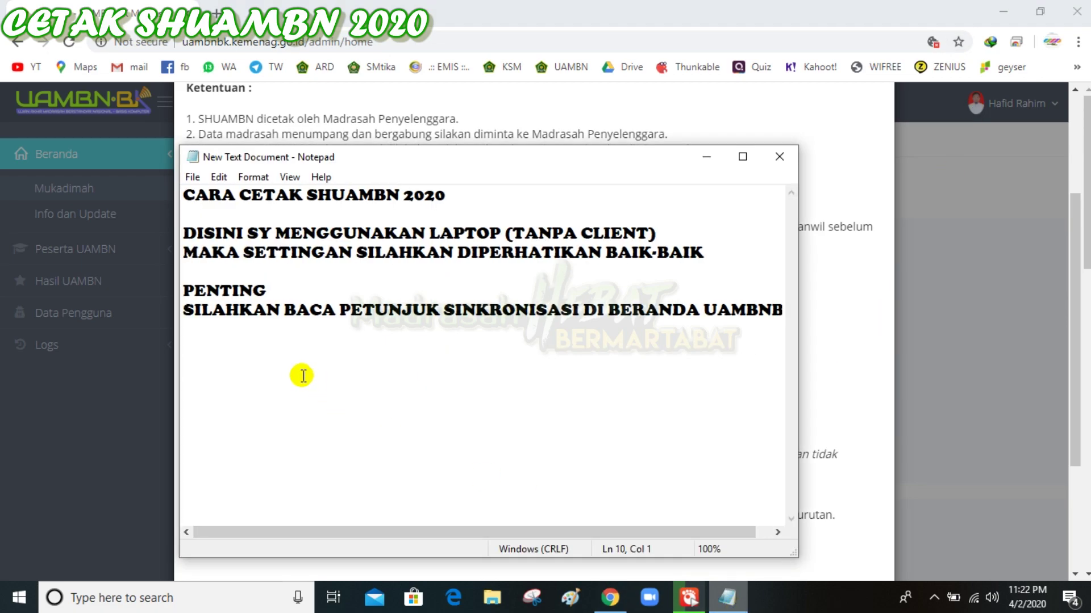
key("ctrl+minus")
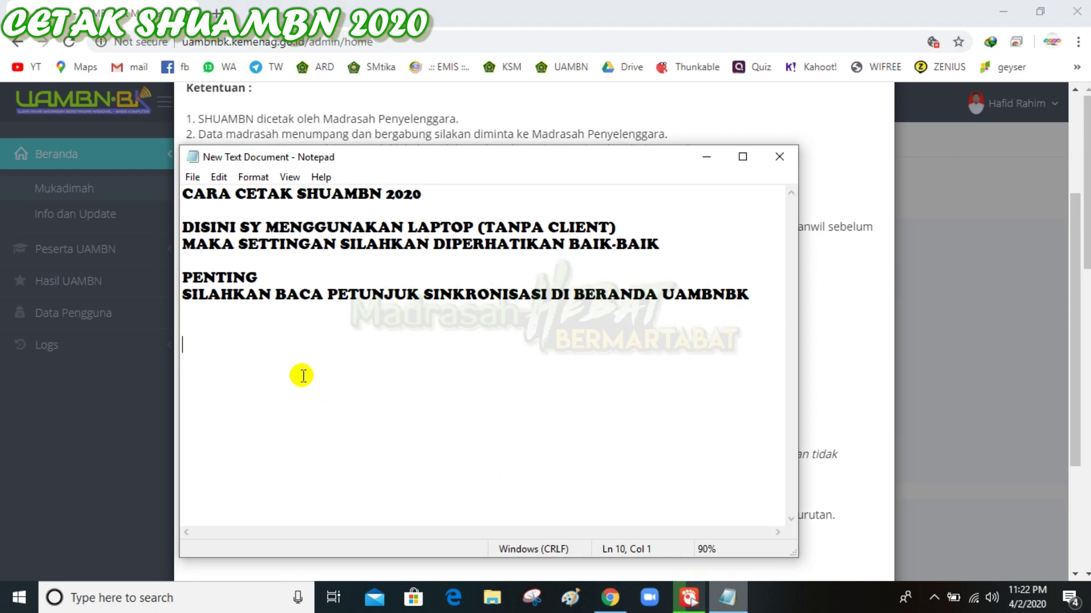
type("ok")
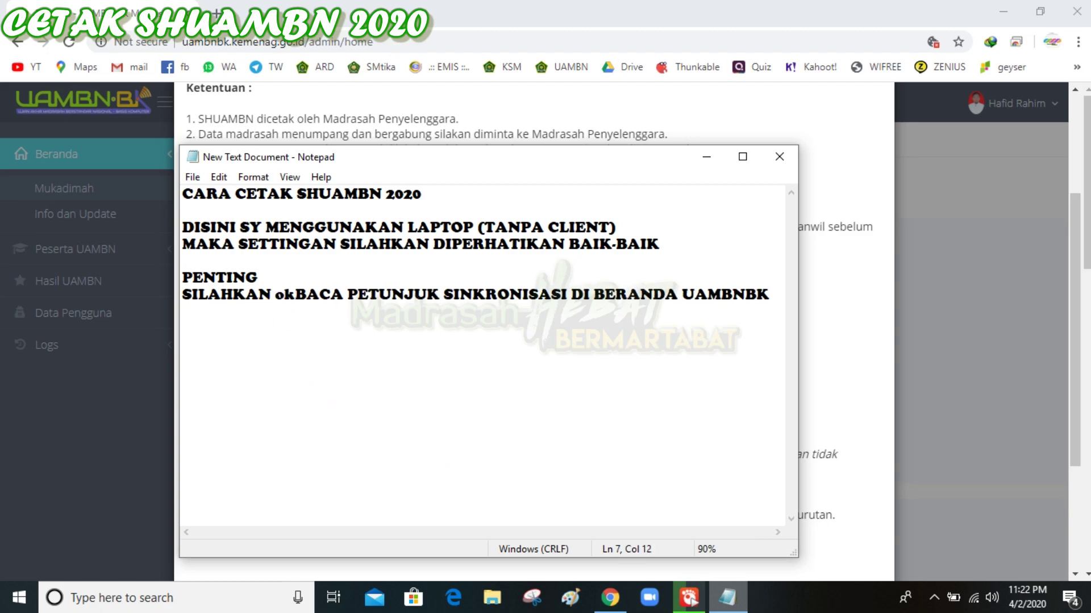
key("BackSpace")
key("BackSpace")
key("BackSpace")
left_click(278, 307)
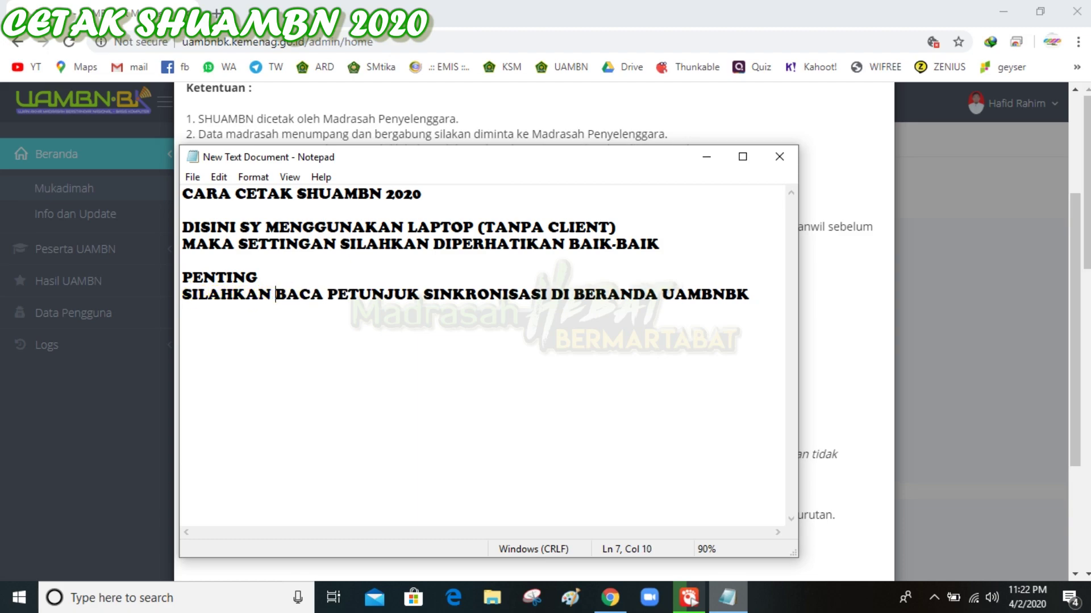
left_click(234, 338)
type("okeee.....")
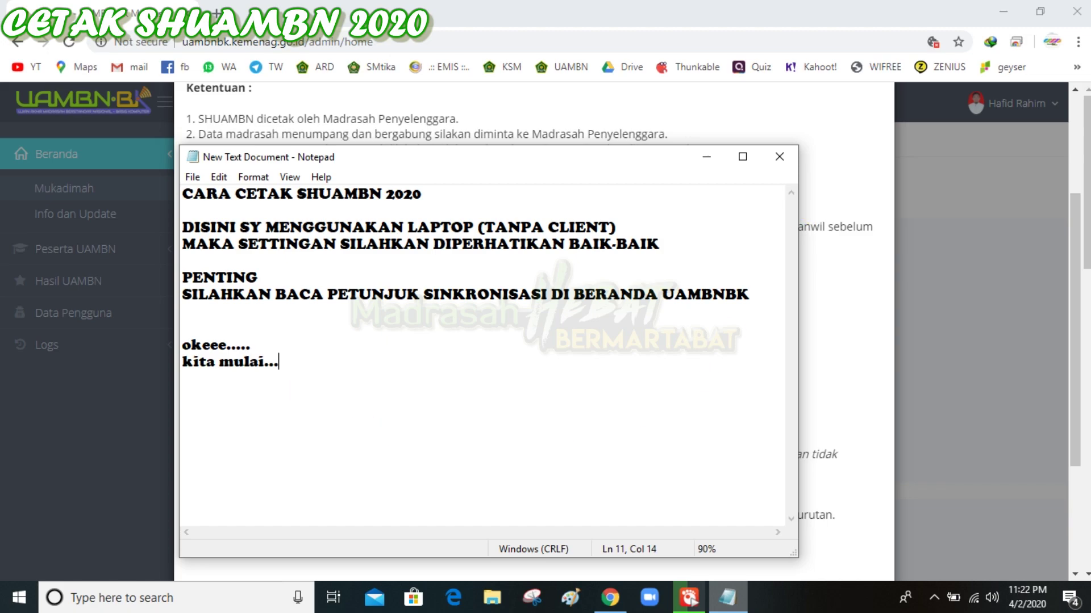
Show and refresh the desktop, then bring up VirtualBox's launch options.
key("super+d")
right_click(691, 343)
left_click(732, 391)
right_click(39, 233)
Run VirtualBox as administrator and start a new VM SHUAMBN_2020, Linux, Debian (64-bit).
left_click(74, 325)
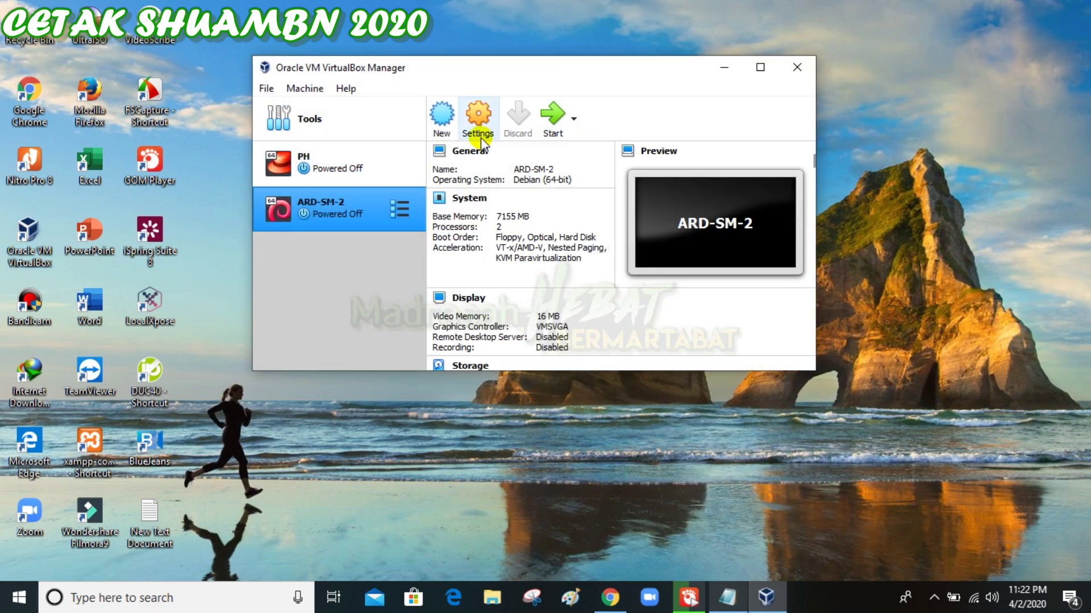
left_click(441, 117)
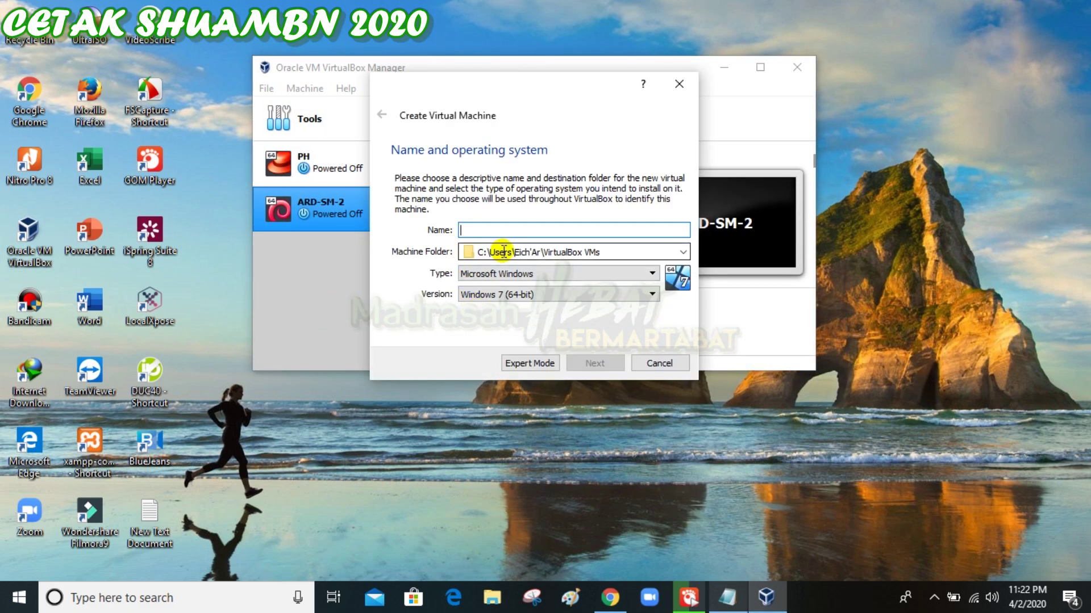
type("s")
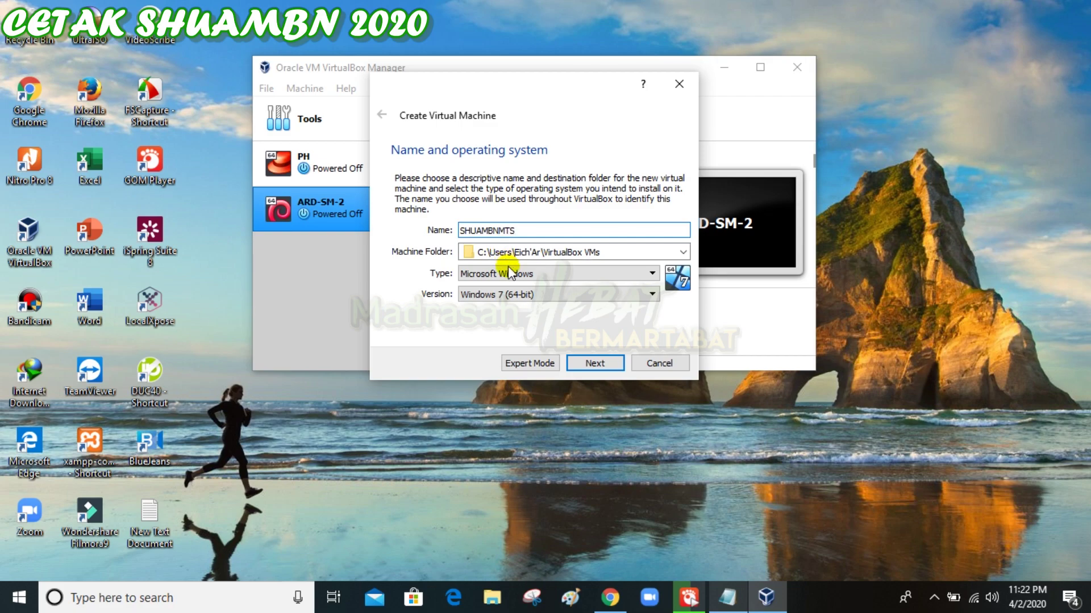
left_click(510, 271)
left_click(500, 298)
left_click(511, 230)
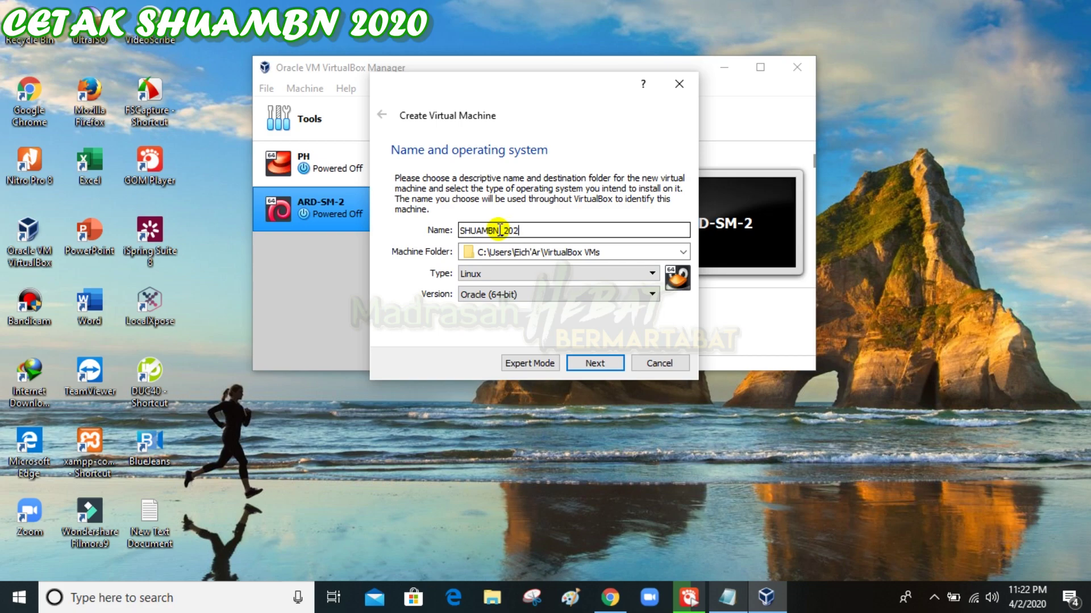
left_click(499, 296)
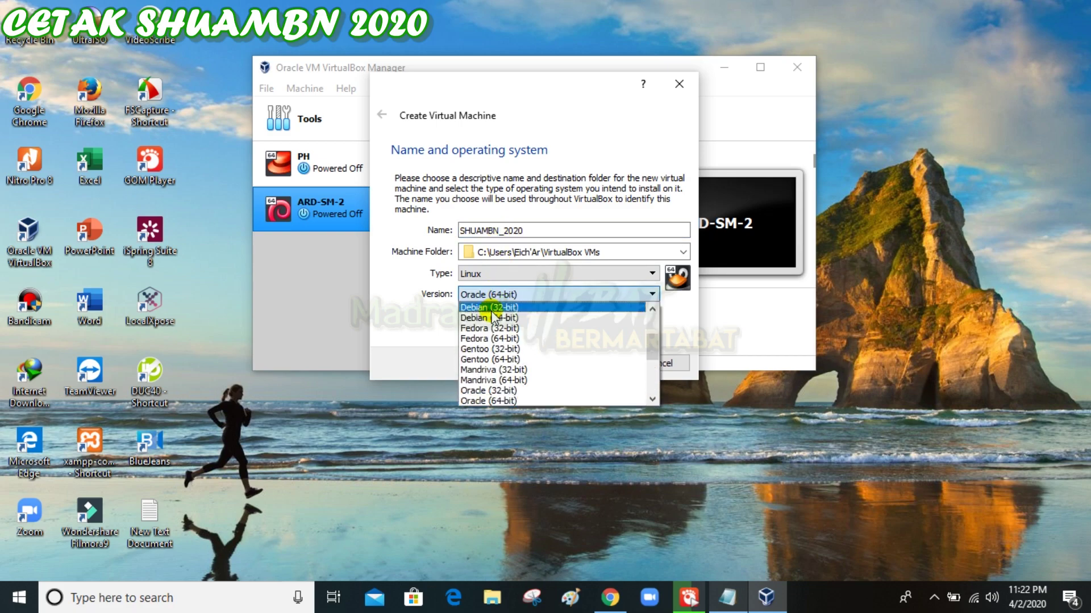
left_click(494, 318)
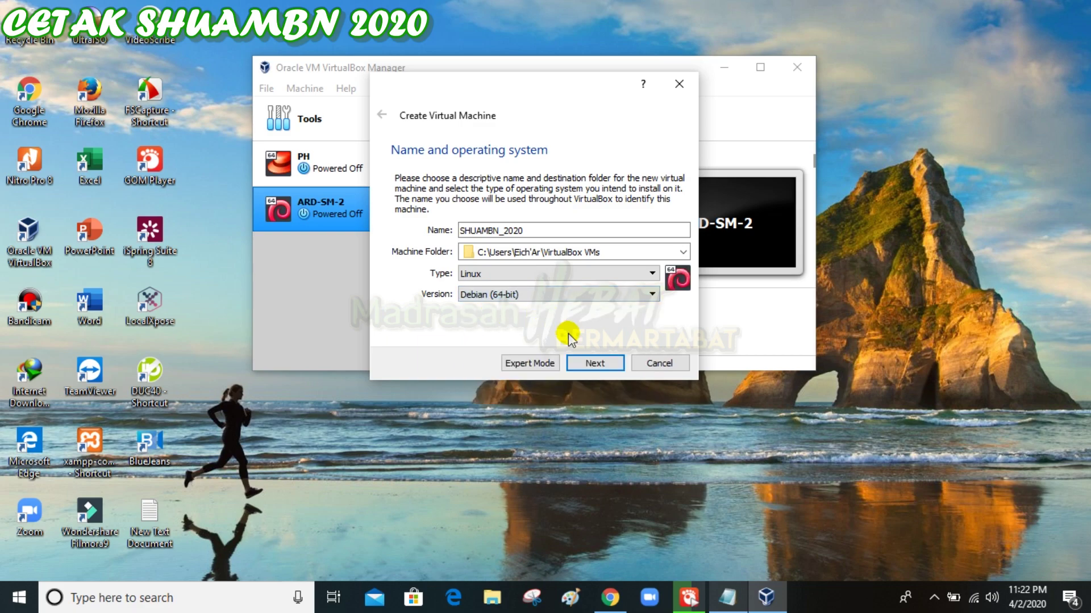
Give the new machine 7374 MB of memory and reach the hard-disk step.
left_click(594, 363)
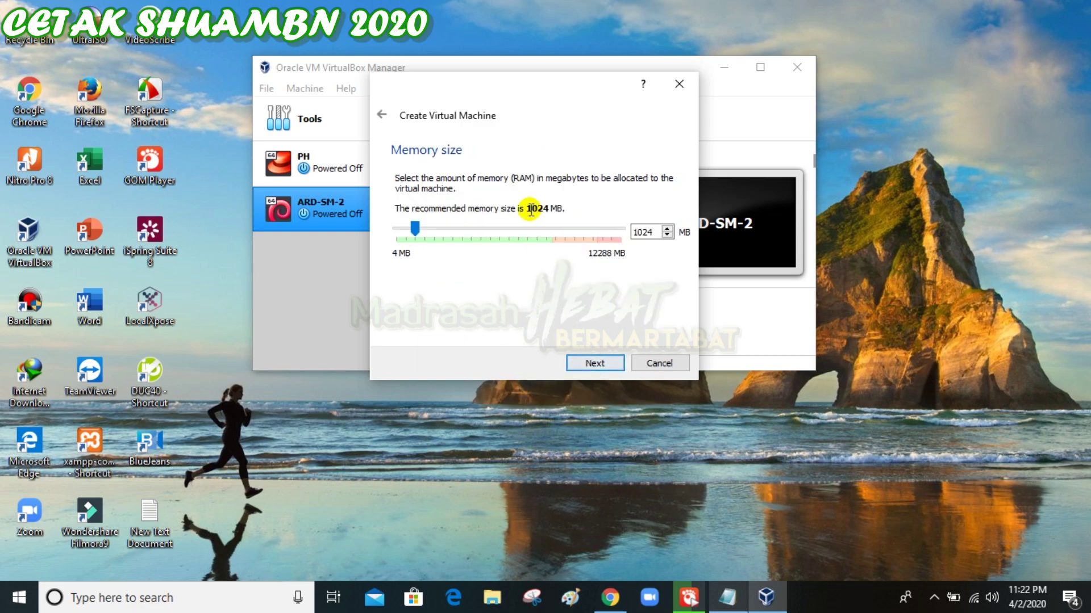
left_click_drag(415, 228, 530, 227)
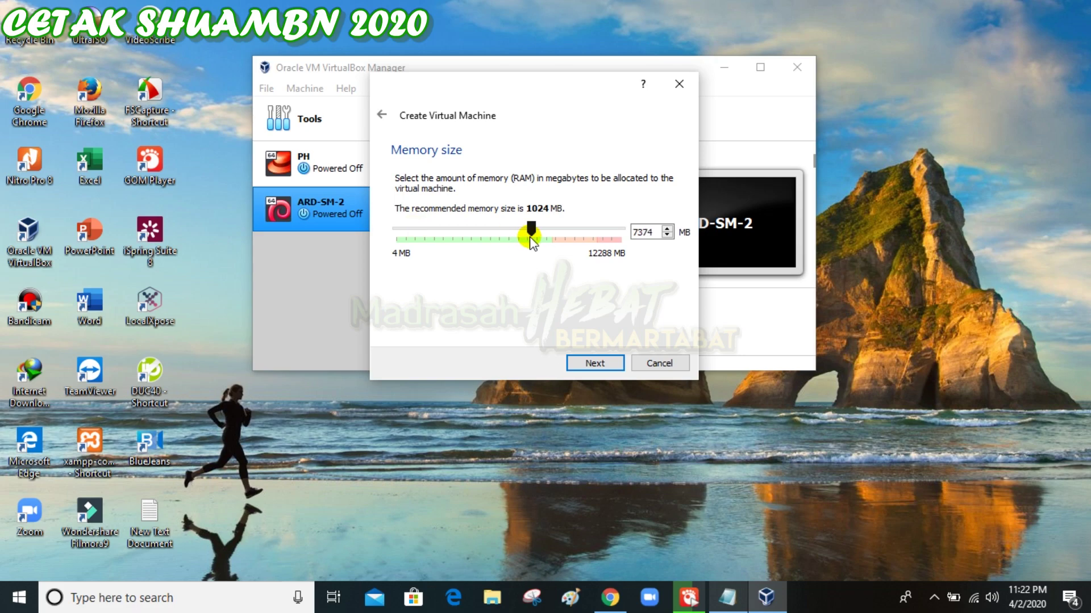
left_click(596, 363)
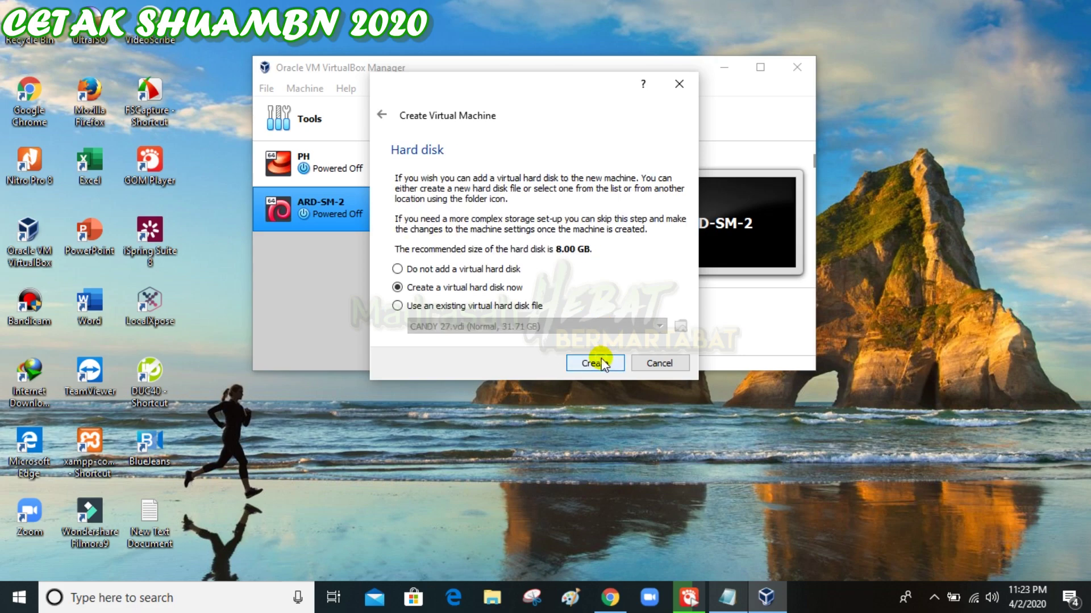
Attach the existing disk F:\SHUAMBN 2020\VDI-WITA\UAMBNBK.vdi and create the SHUAMBN_2020 machine.
left_click(494, 306)
left_click(680, 327)
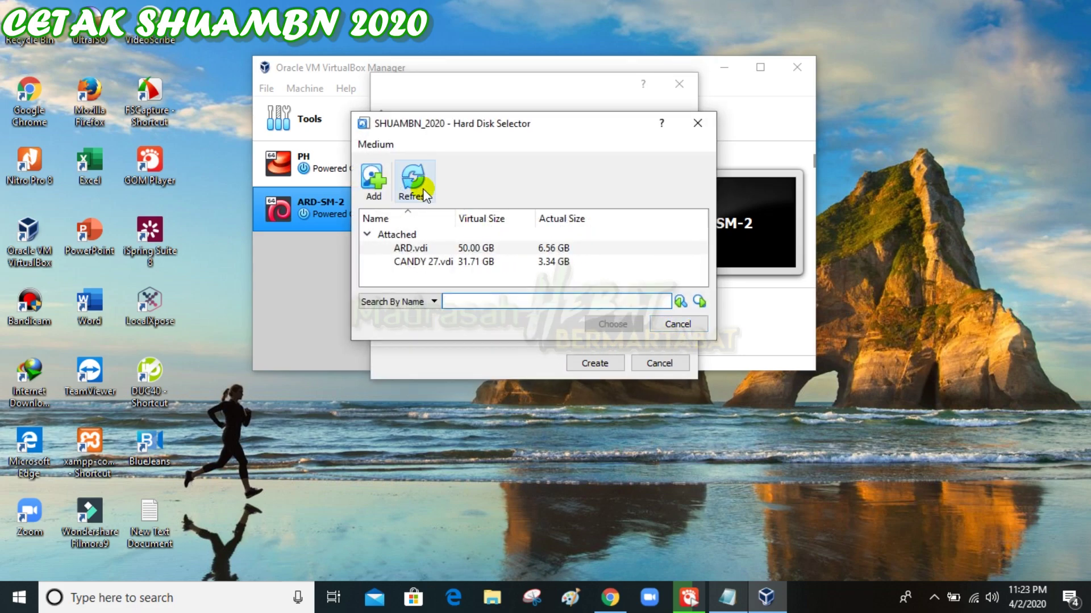
left_click(371, 177)
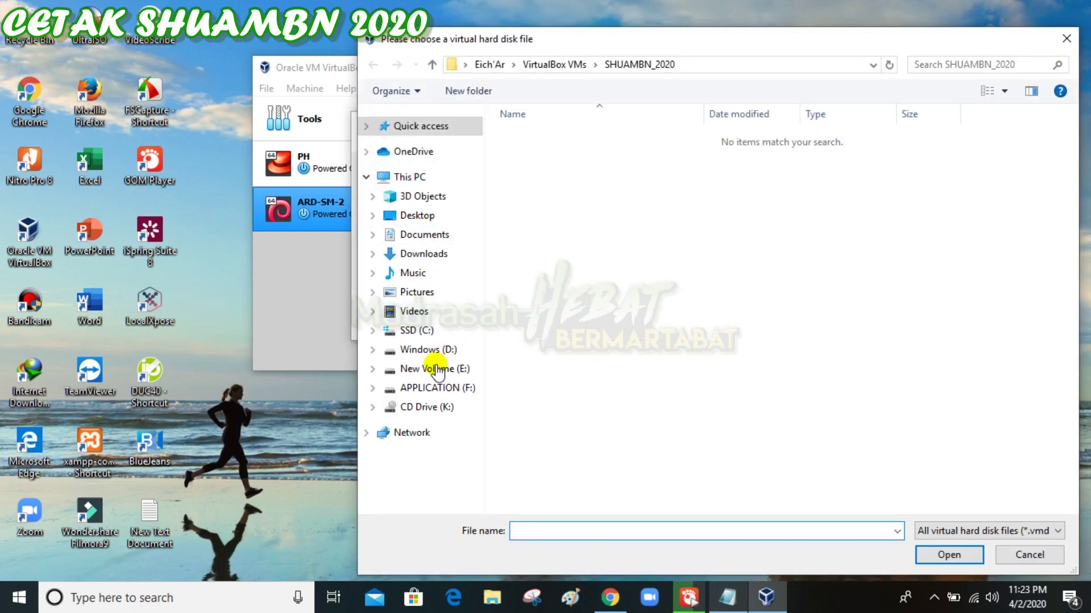
left_click(430, 389)
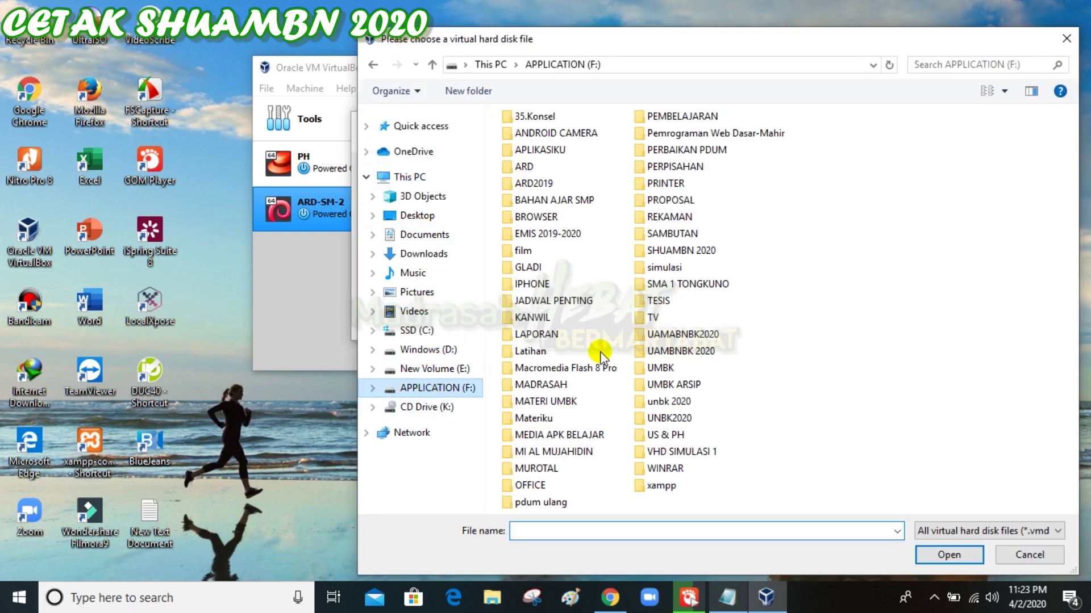
key("h")
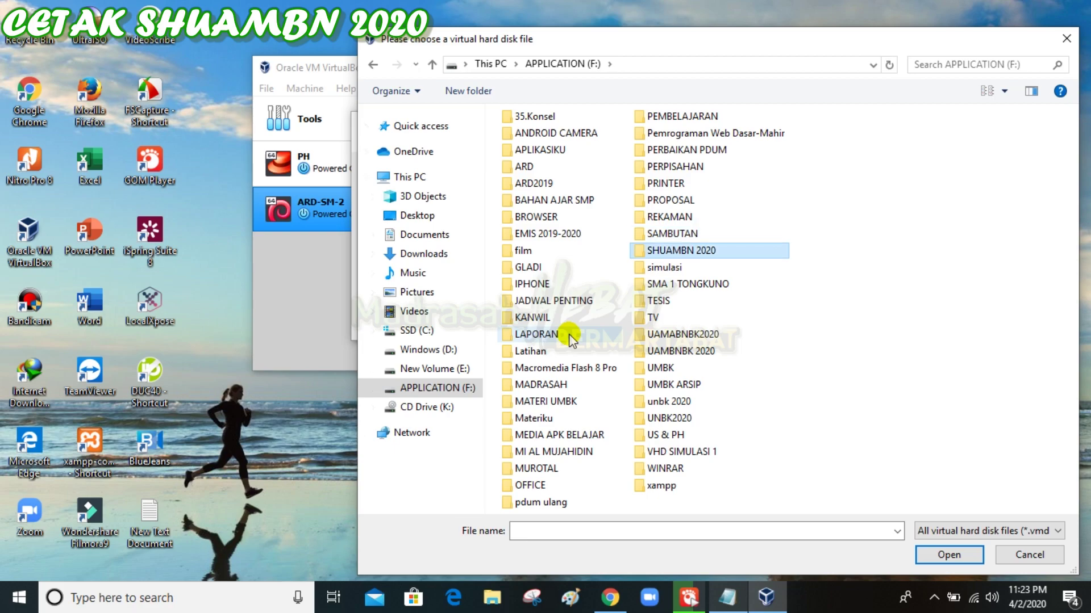
double_click(712, 255)
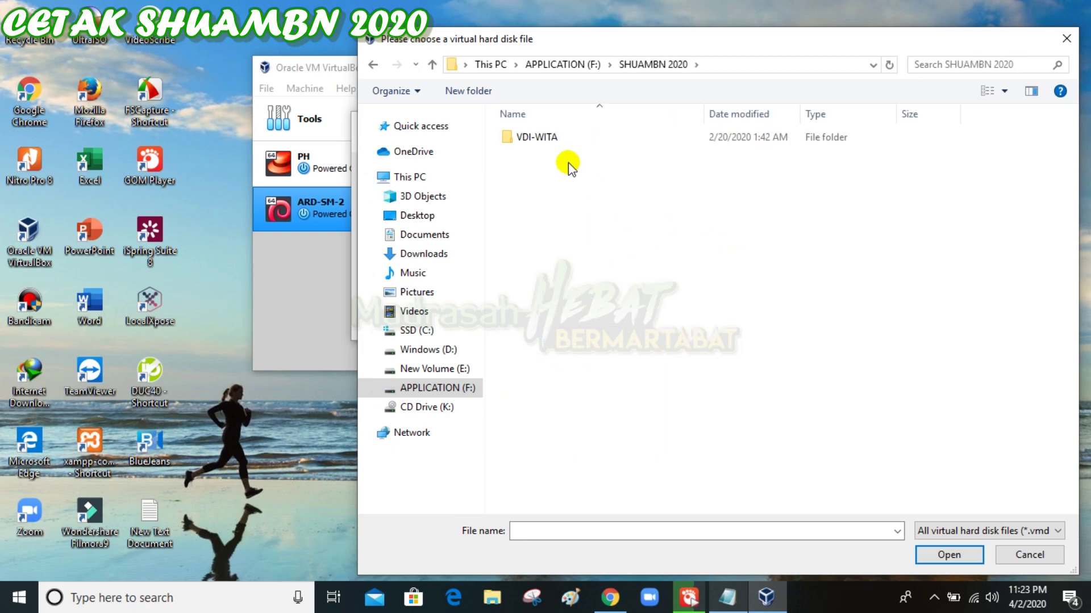
double_click(538, 139)
left_click(535, 156)
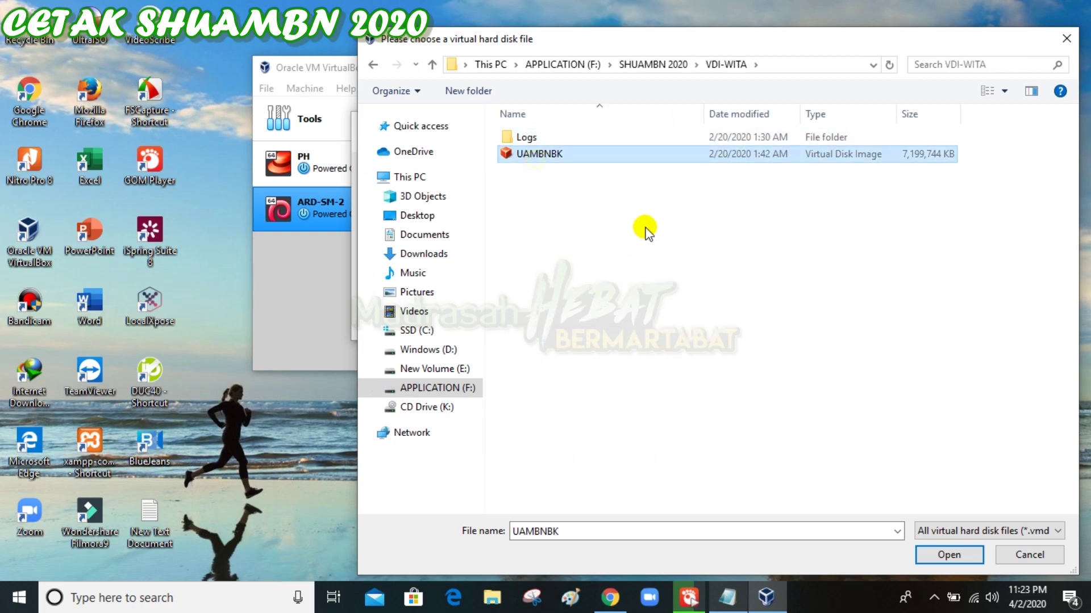
left_click(947, 554)
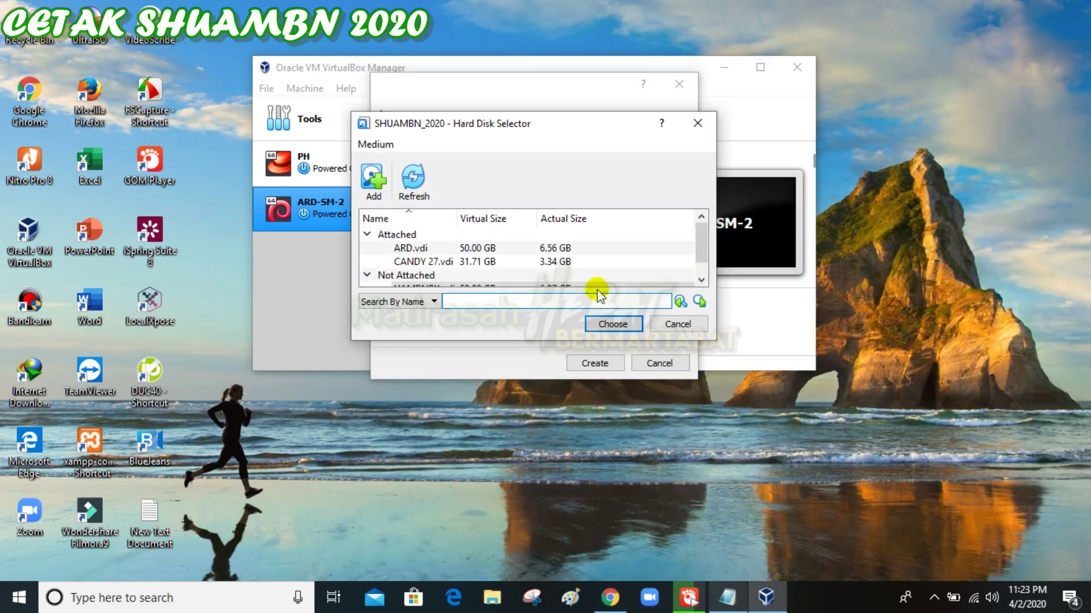
left_click(611, 323)
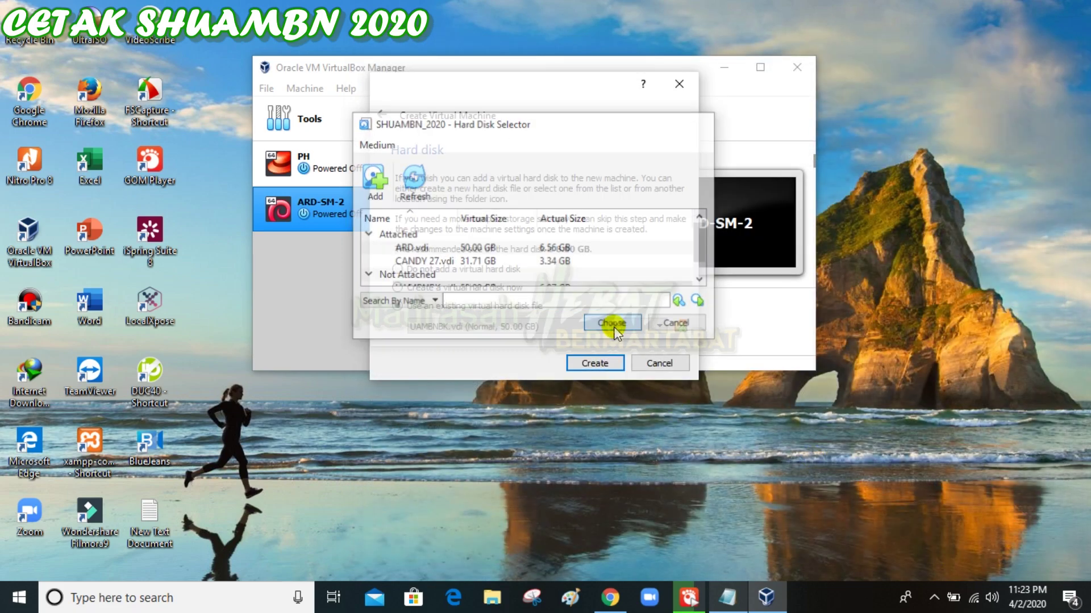
left_click(606, 364)
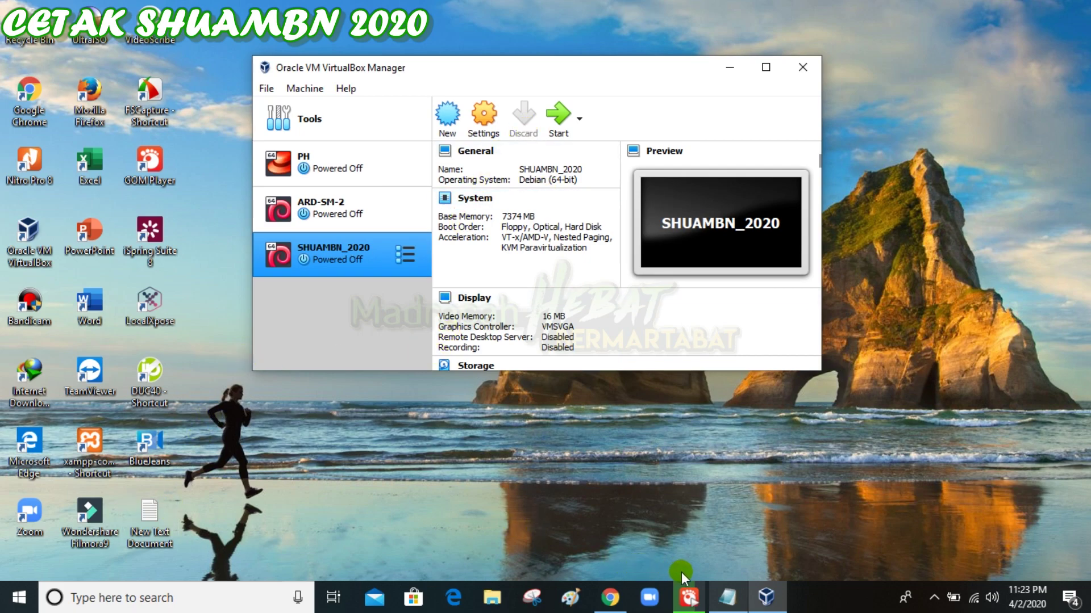
Move the DISINI SY and MAKA SETTINGAN laptop lines below 'kita mulai...' in the notes.
left_click(727, 597)
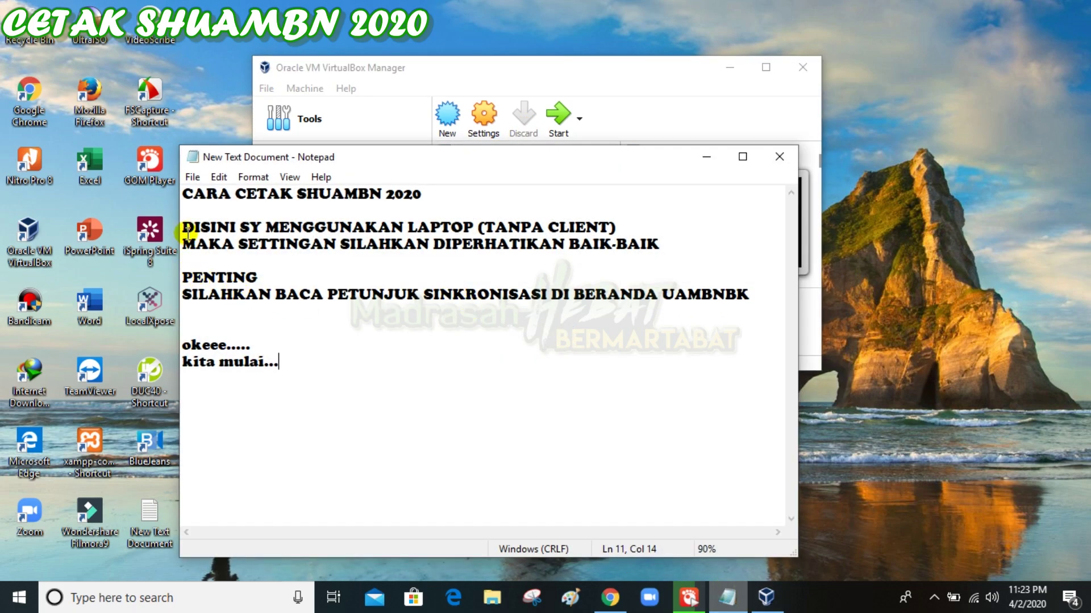
left_click_drag(183, 230, 617, 224)
left_click_drag(183, 246, 453, 254)
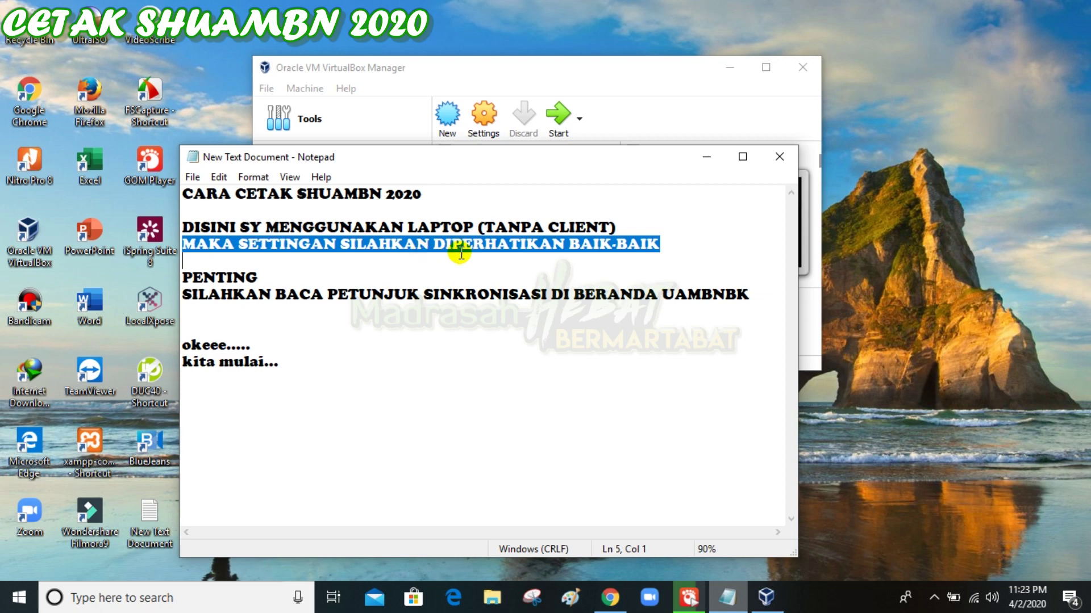
left_click_drag(680, 247, 175, 225)
key("ctrl+c")
key("BackSpace")
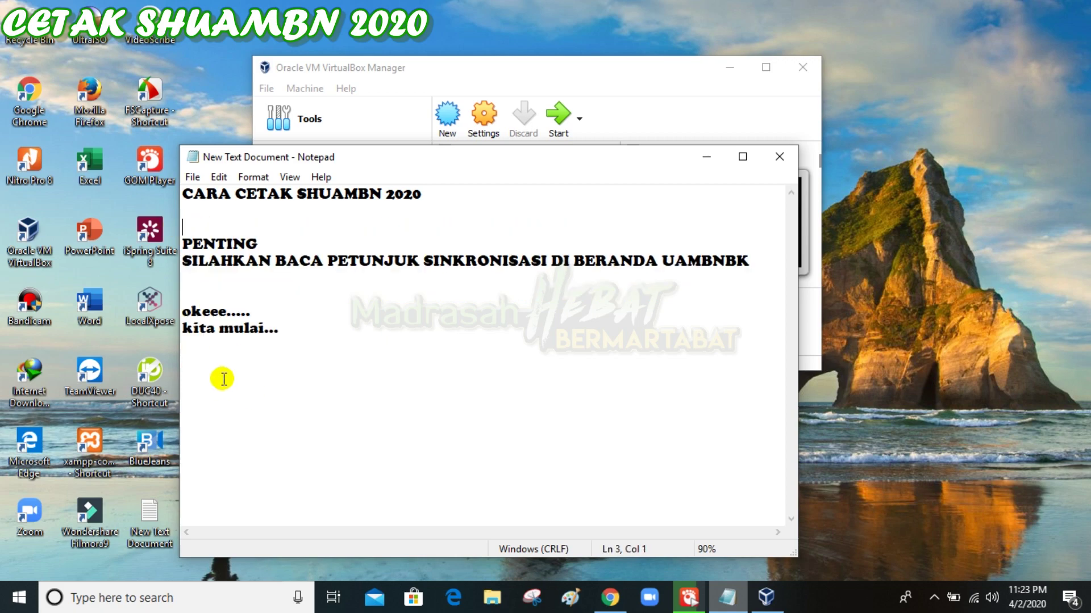
left_click(316, 345)
key("Return")
key("Return")
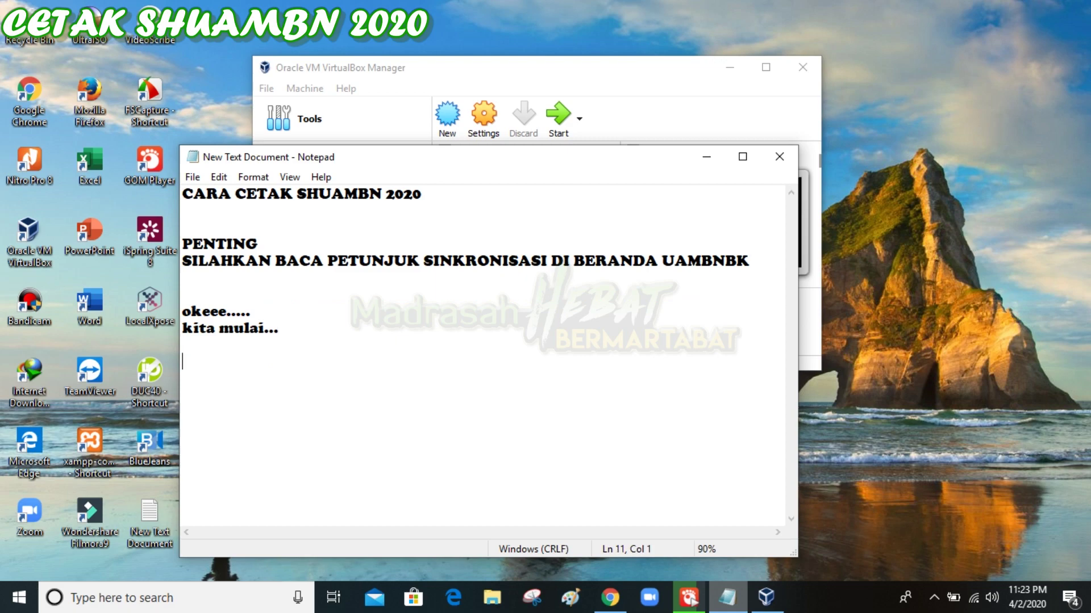
key("ctrl+v")
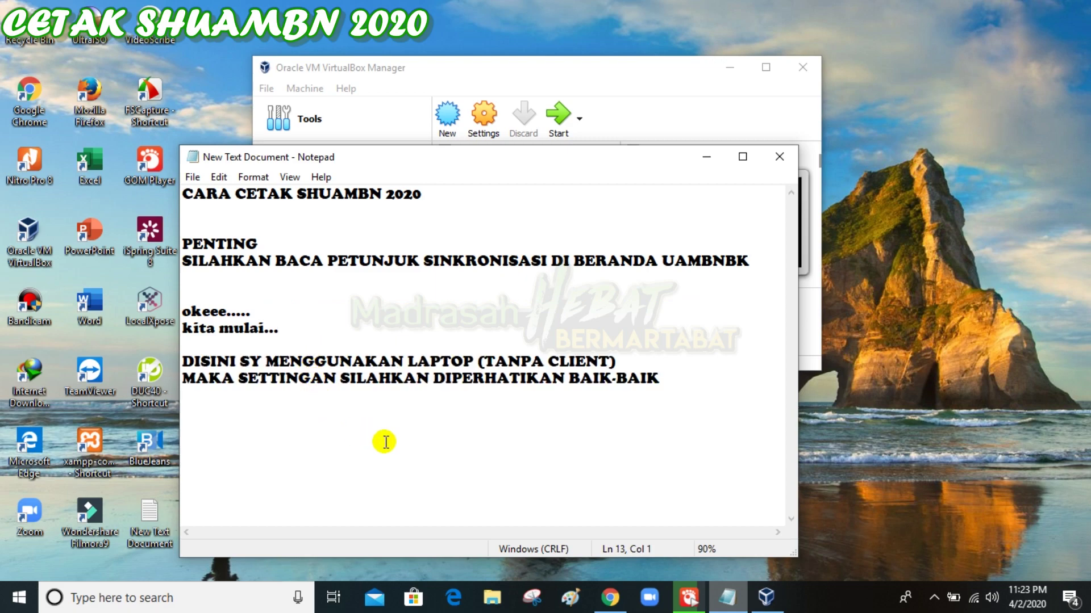
Give the SHUAMBN_2020 machine 2 processors in its System settings.
left_click(709, 159)
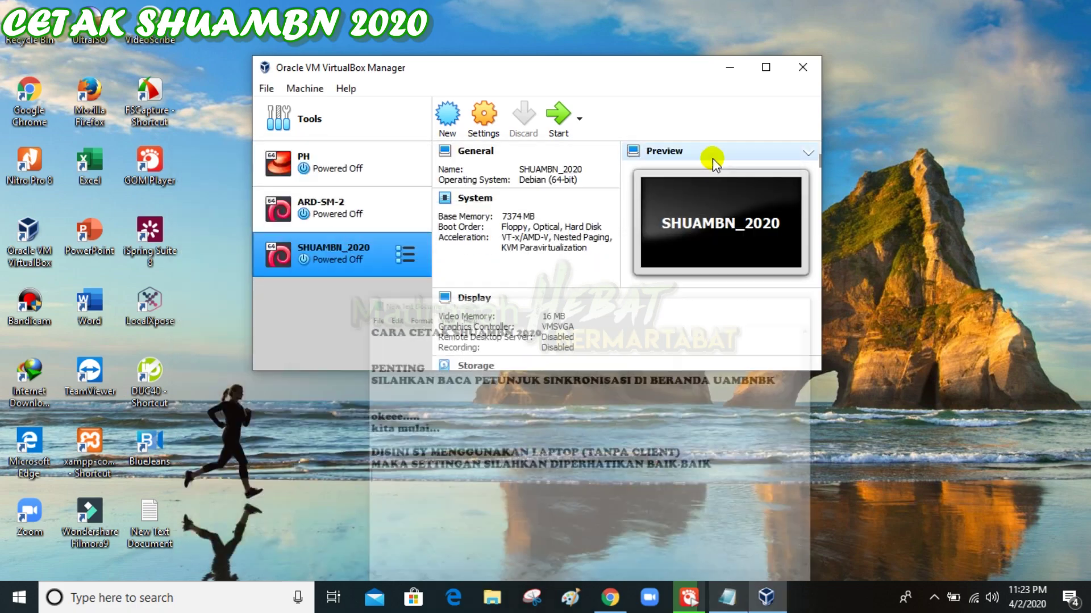
left_click(482, 135)
left_click(366, 74)
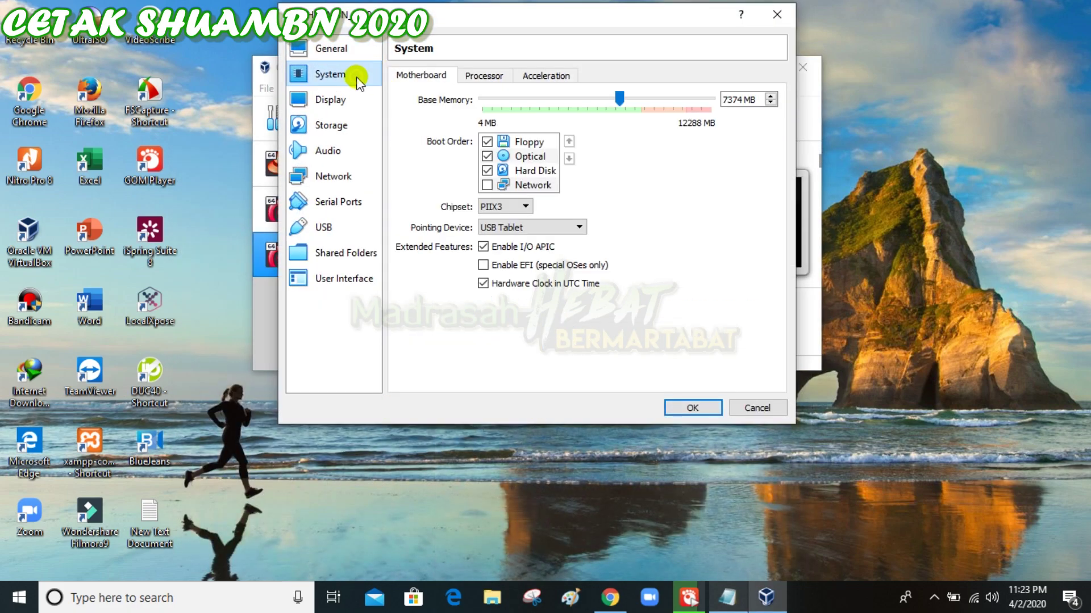
left_click(481, 75)
left_click_drag(479, 97, 562, 98)
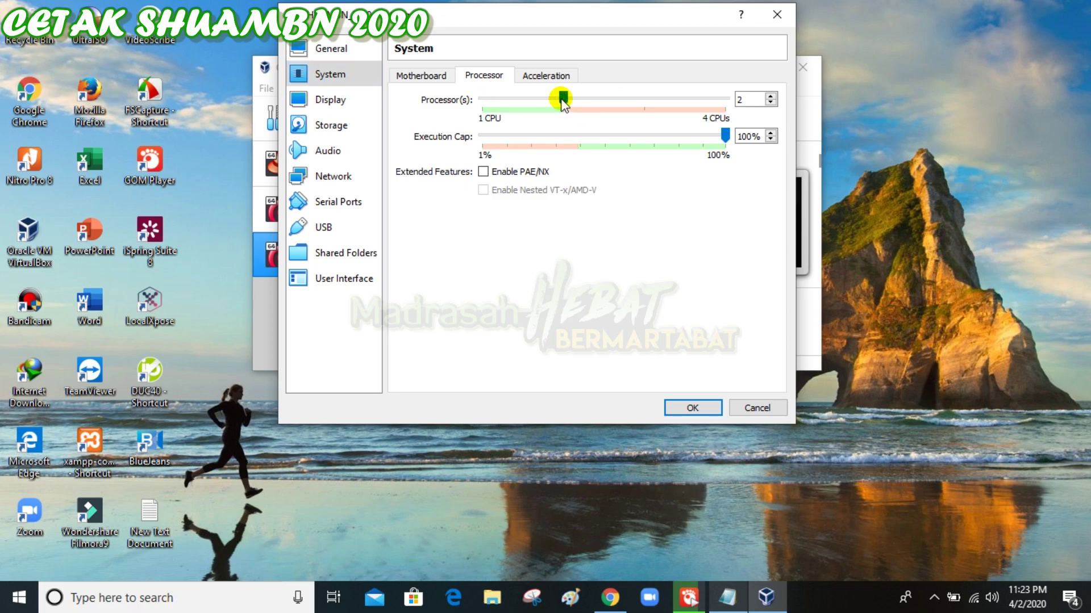
Attach network Adapter 1 to Host-only Adapter and enable Adapter 2 on NAT.
left_click(363, 176)
left_click(490, 117)
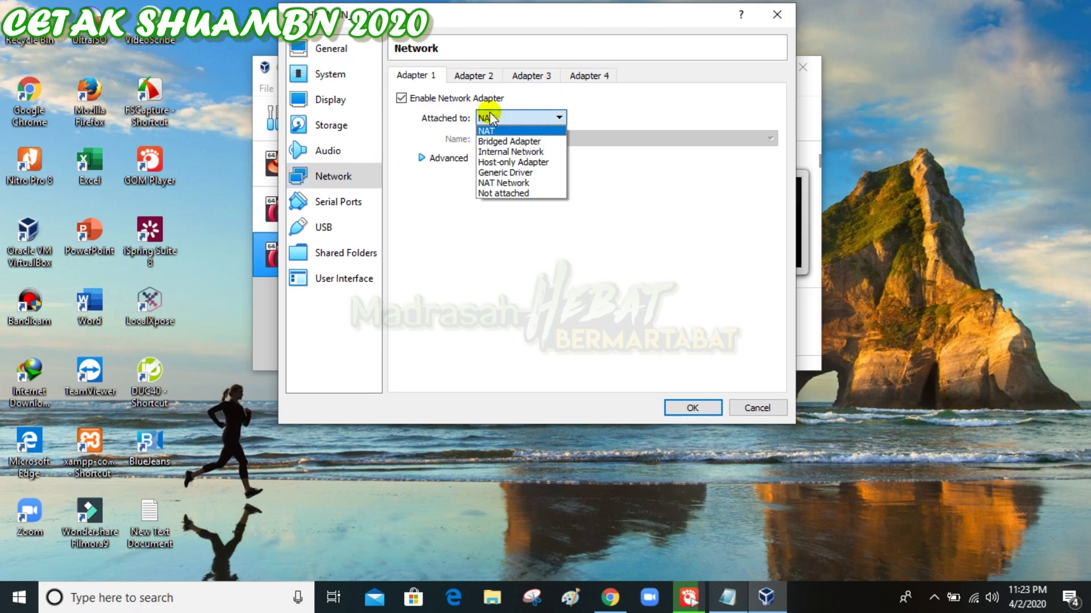
left_click(496, 163)
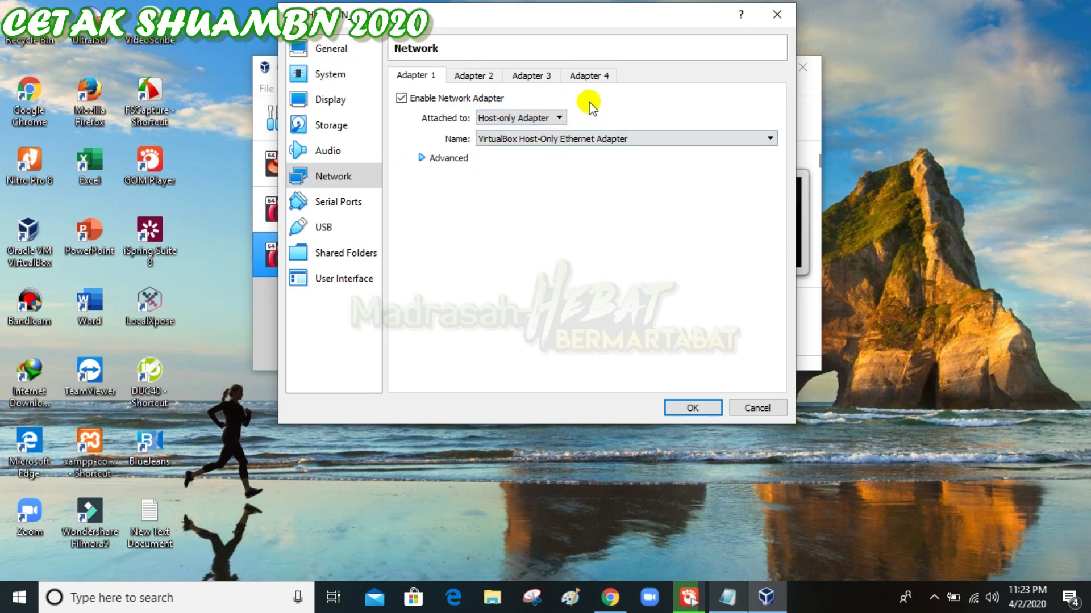
left_click(472, 75)
left_click(423, 99)
left_click(494, 119)
left_click(492, 134)
left_click(418, 75)
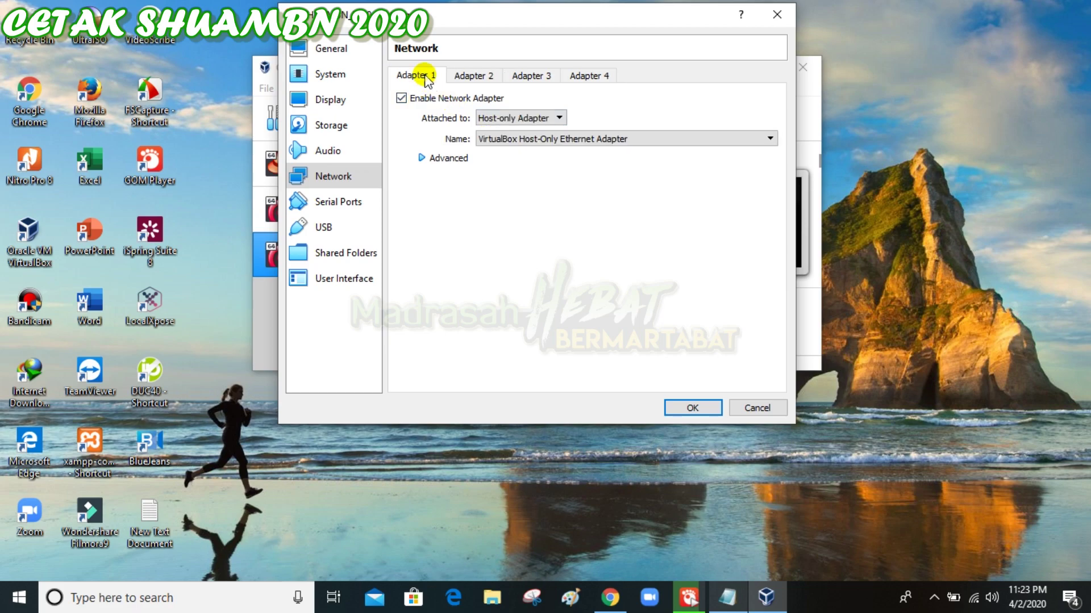
Open the TCP/IPv4 properties of the VirtualBox Host-Only Network adapter.
right_click(974, 598)
left_click(957, 577)
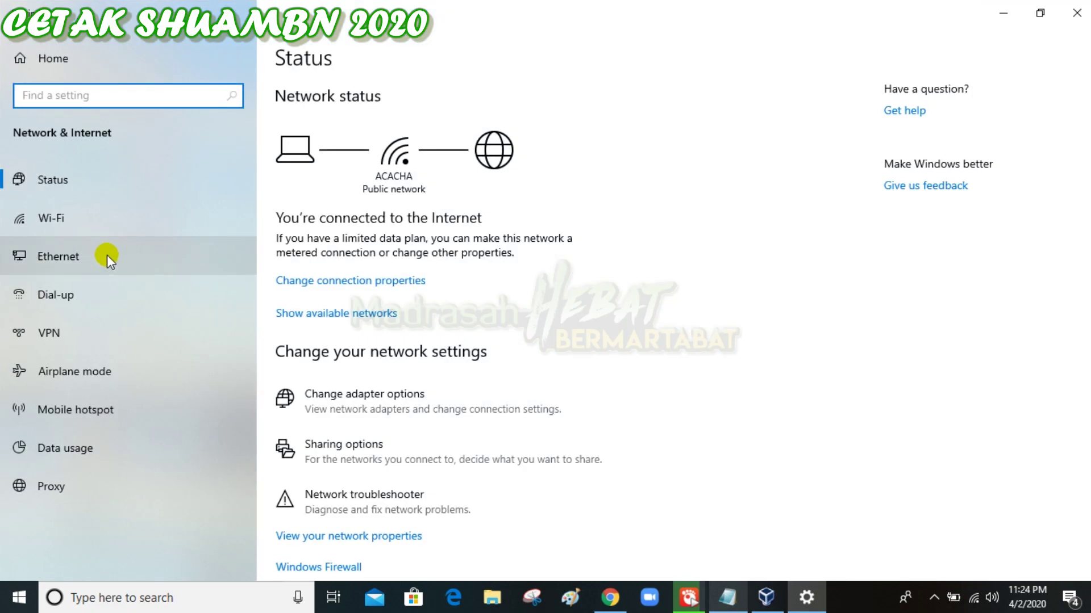
left_click(107, 255)
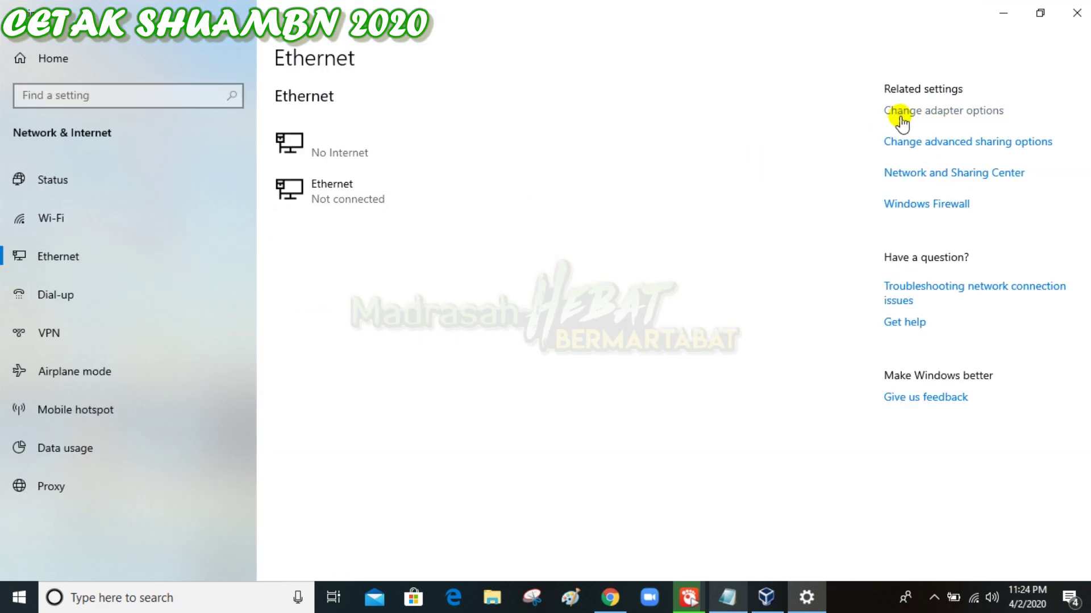
left_click(899, 114)
right_click(654, 206)
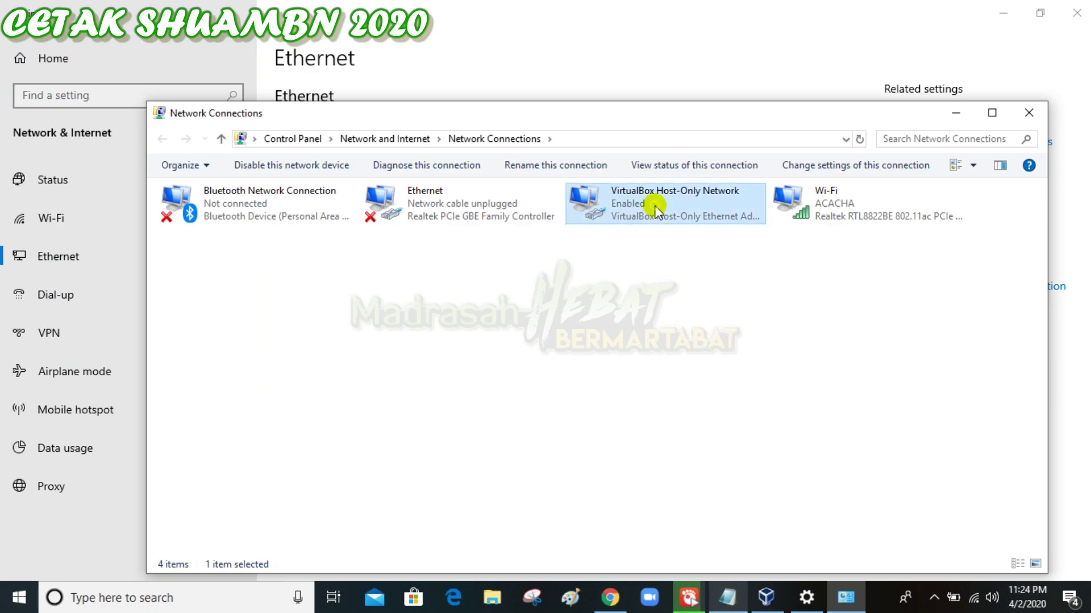
left_click(703, 356)
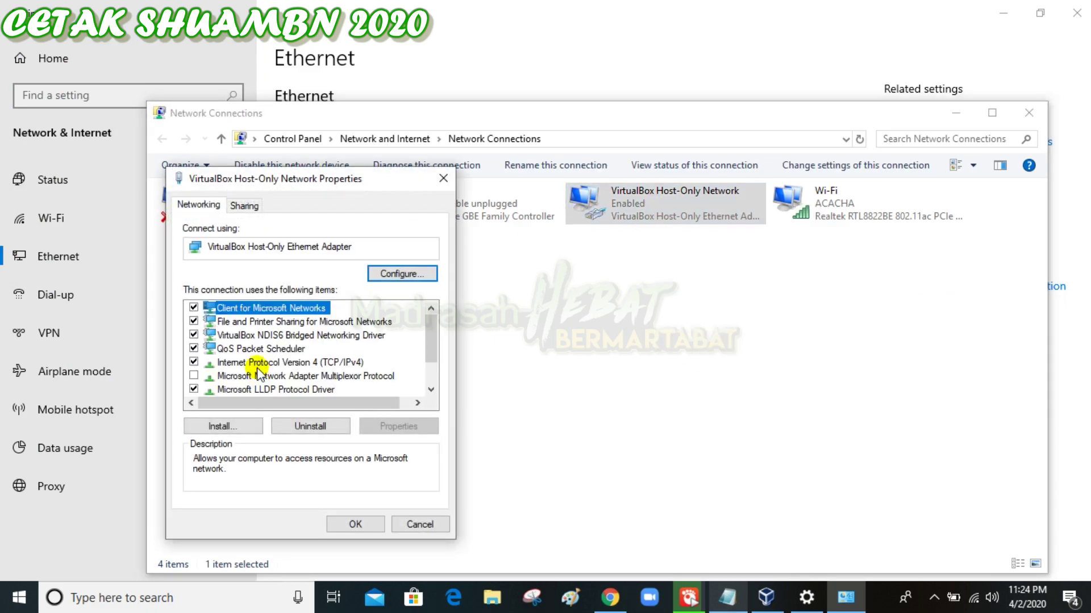
left_click(257, 364)
double_click(257, 367)
Assign static IP 192.168.0.199 with mask 255.255.255.0, confirm, and close Settings.
left_click(291, 338)
left_click(382, 356)
type("192 . 168 . 0 . 199")
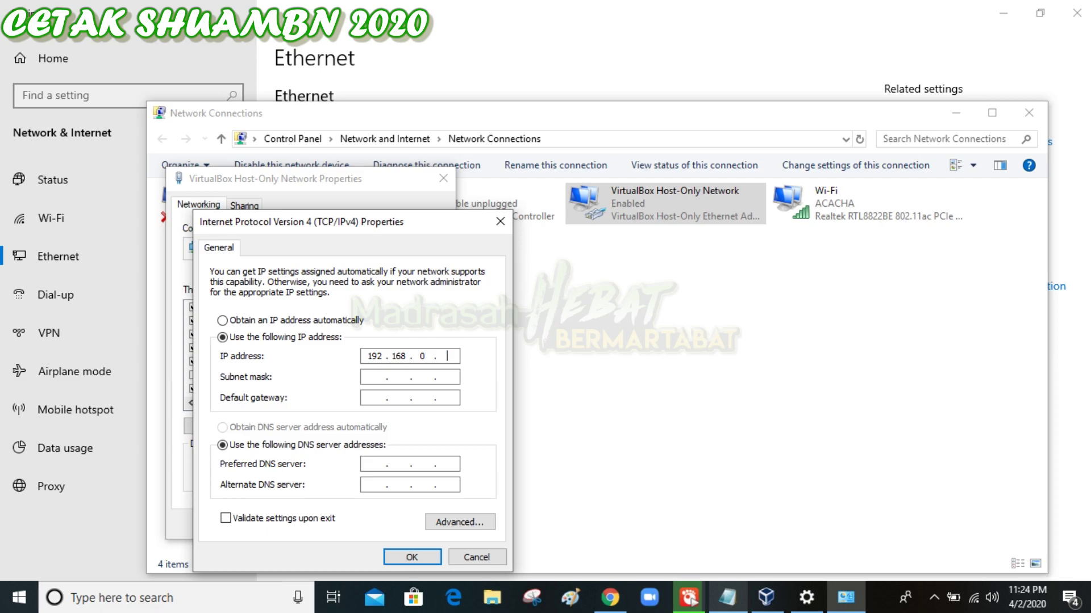
left_click(378, 377)
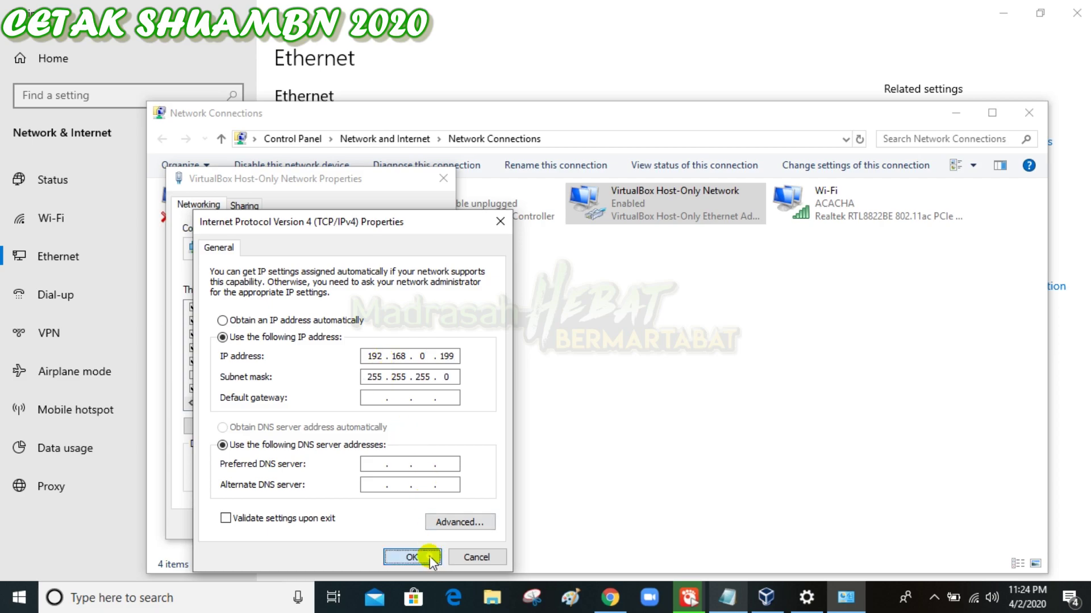
left_click(429, 557)
left_click(369, 521)
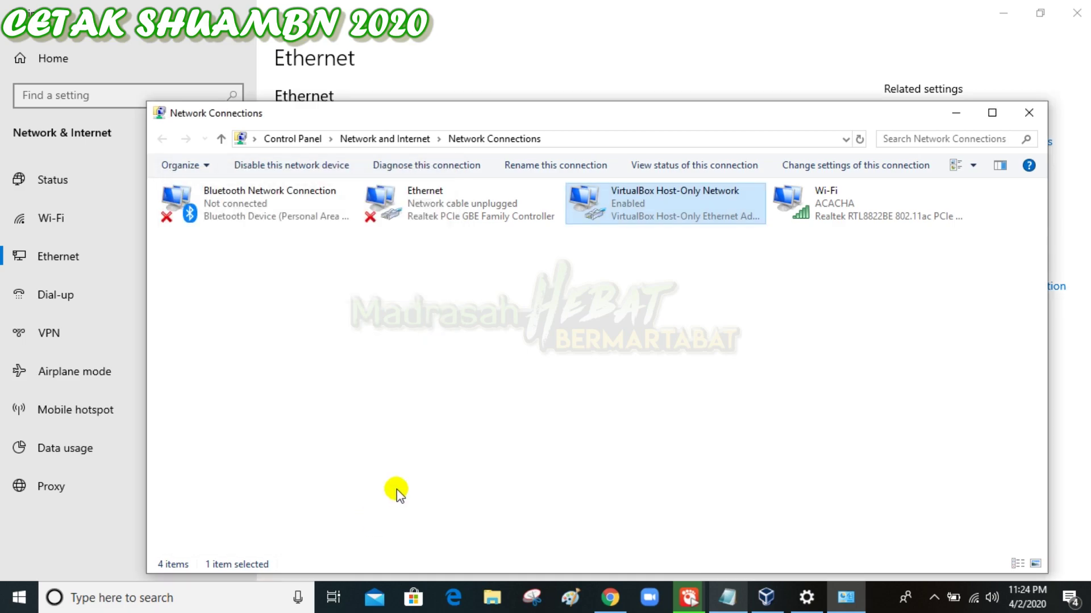
left_click(1027, 116)
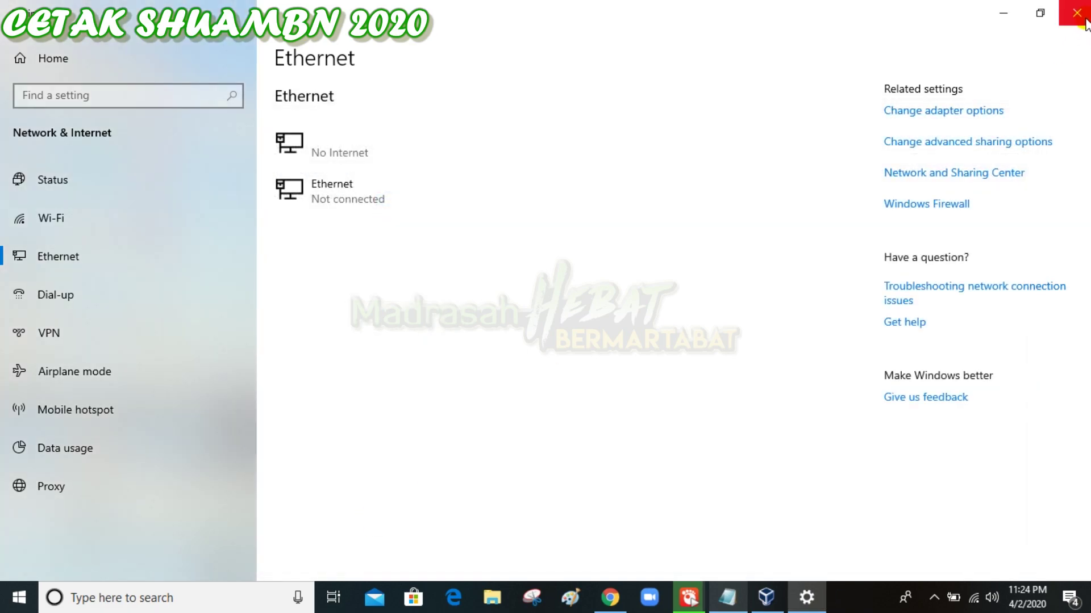
left_click(1077, 12)
Save the VM's network settings, add a blank line to the notes, and start SHUAMBN_2020.
left_click(689, 408)
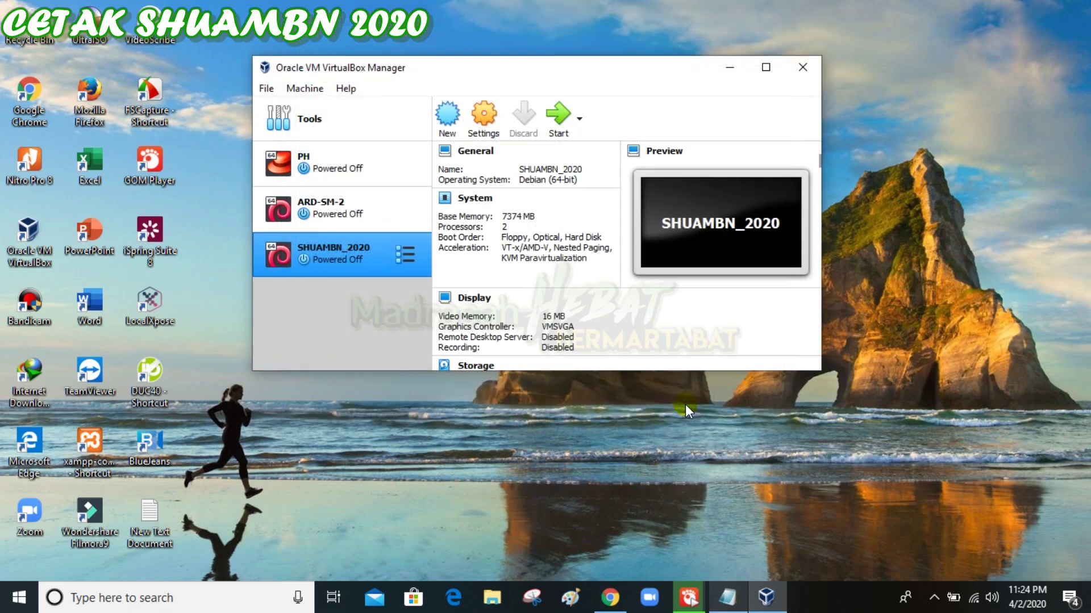
left_click(727, 596)
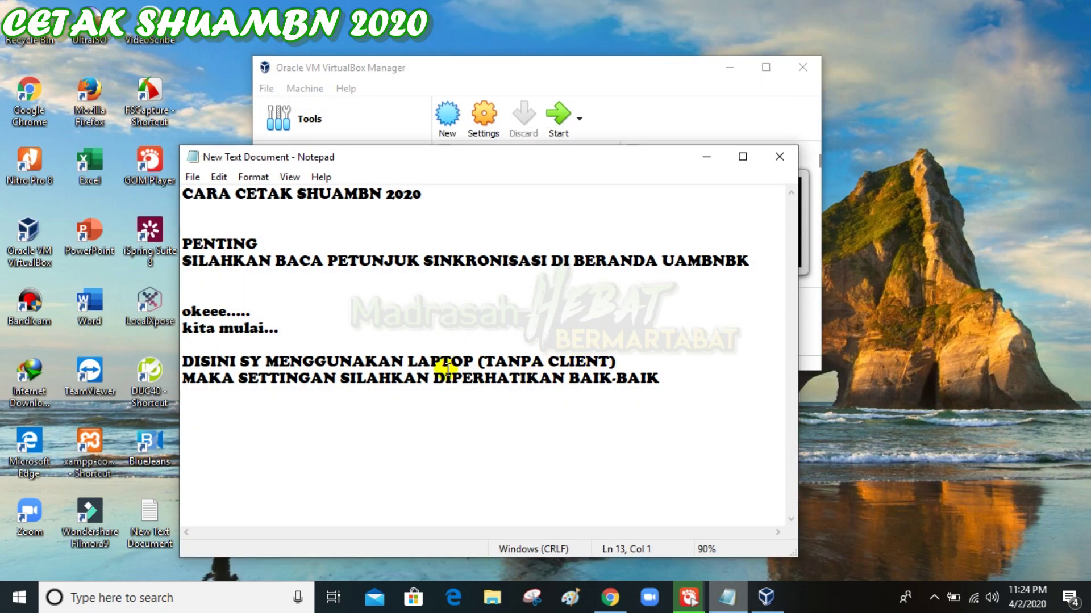
key("Return")
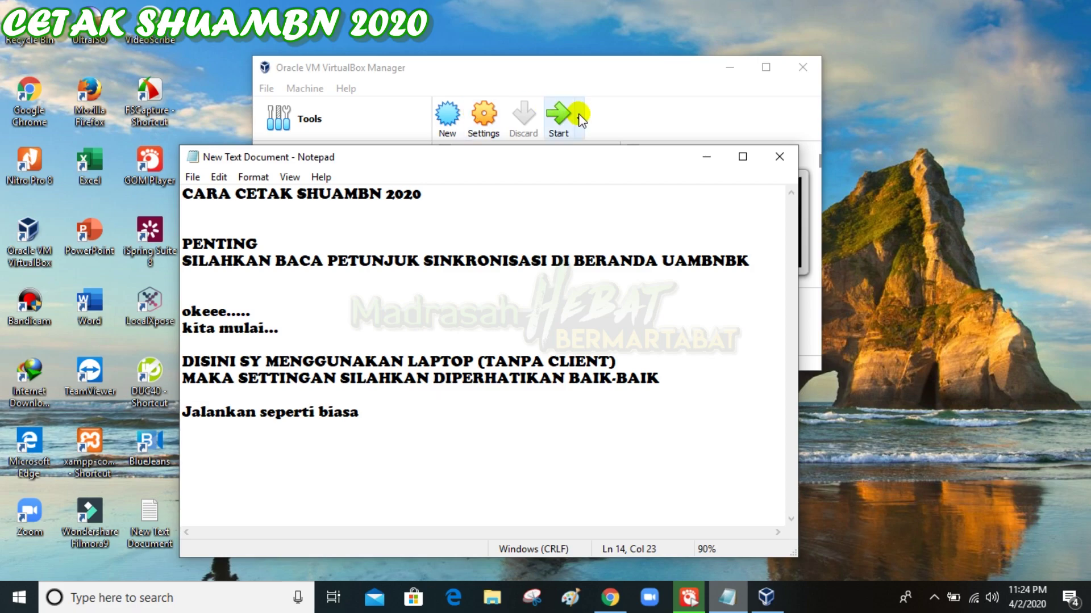
left_click(559, 117)
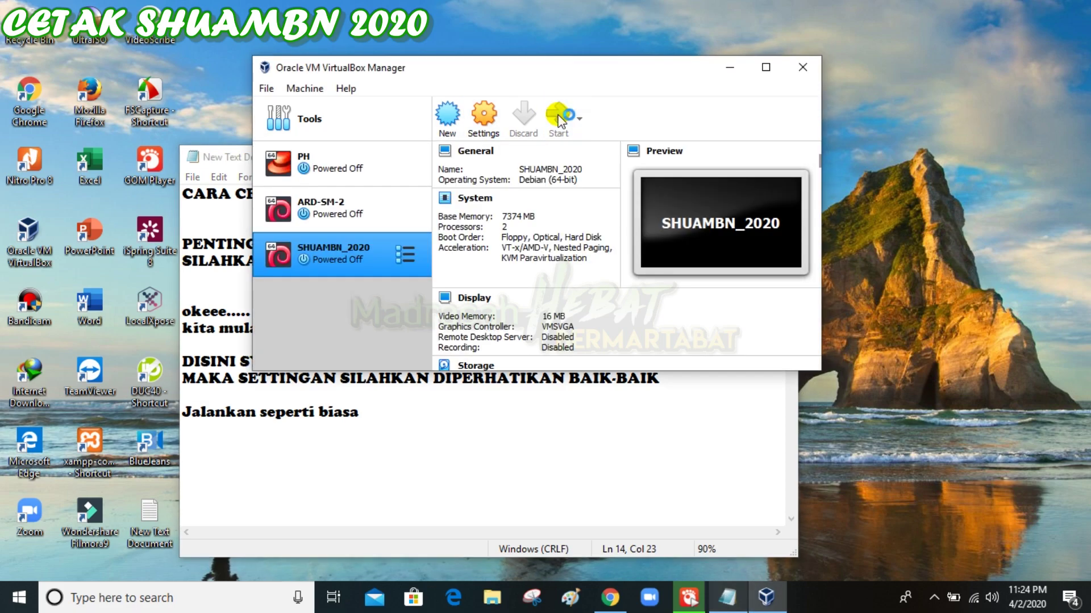
Minimize VirtualBox Manager and the notes, refresh the desktop, and return to the UAMBN-BK page.
right_click(939, 90)
left_click(945, 136)
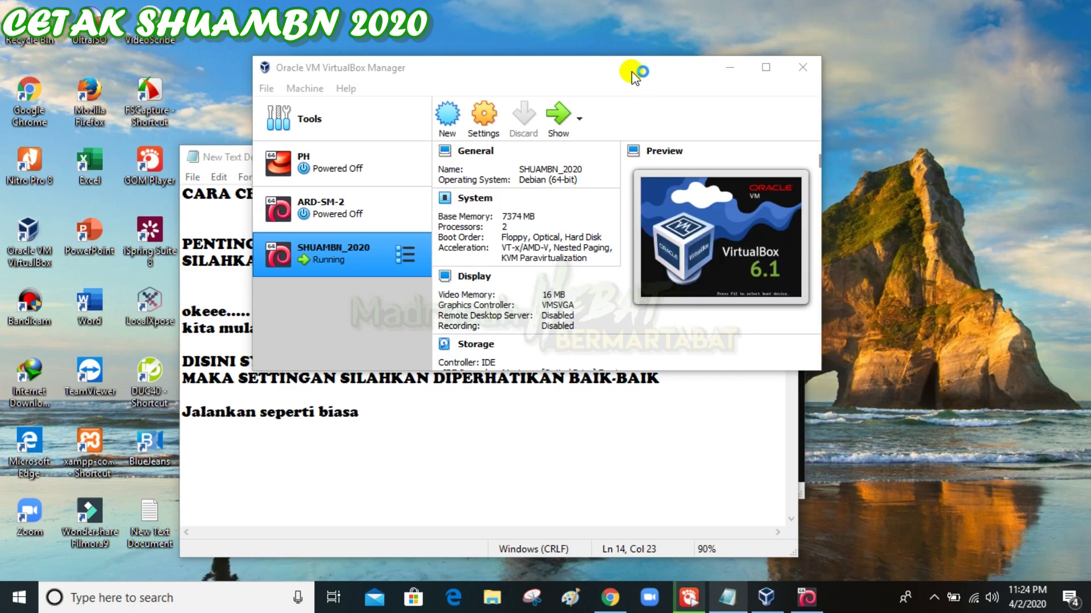
left_click_drag(630, 72, 599, 174)
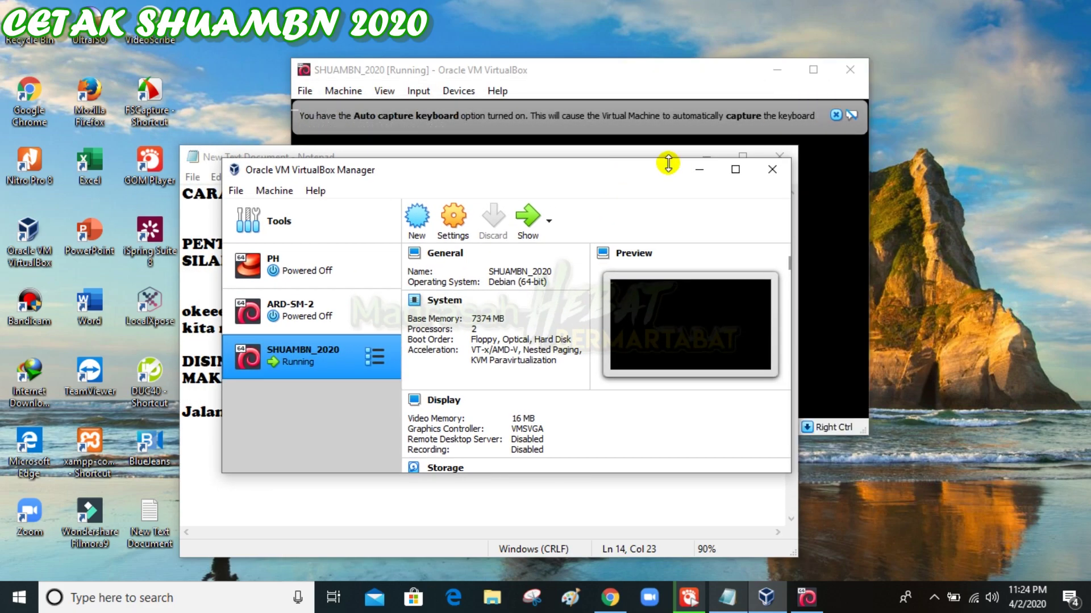
left_click(700, 168)
left_click(706, 154)
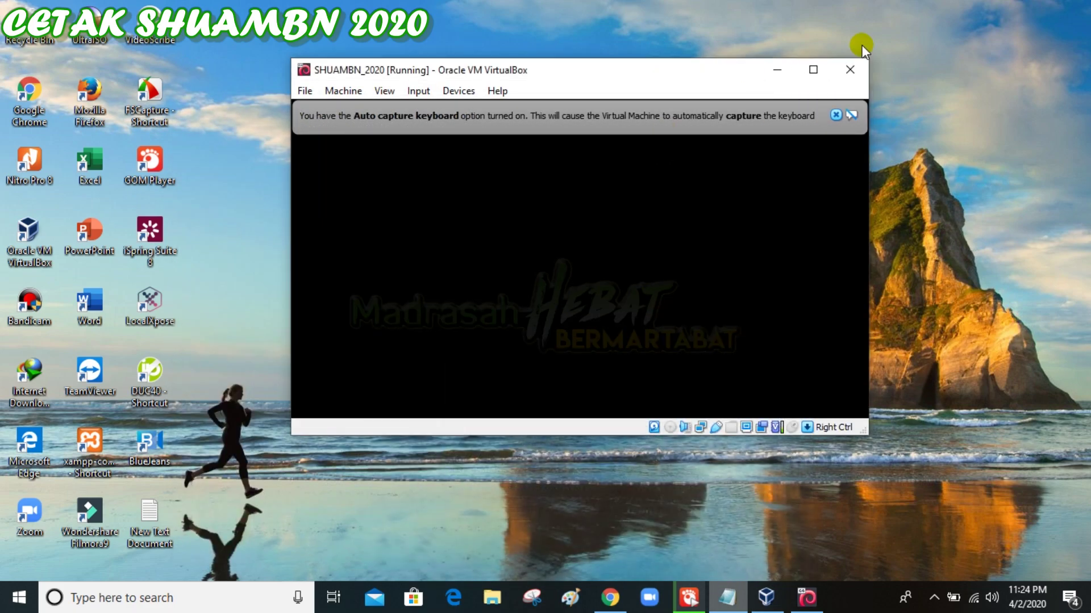
right_click(933, 55)
left_click(940, 103)
left_click(621, 604)
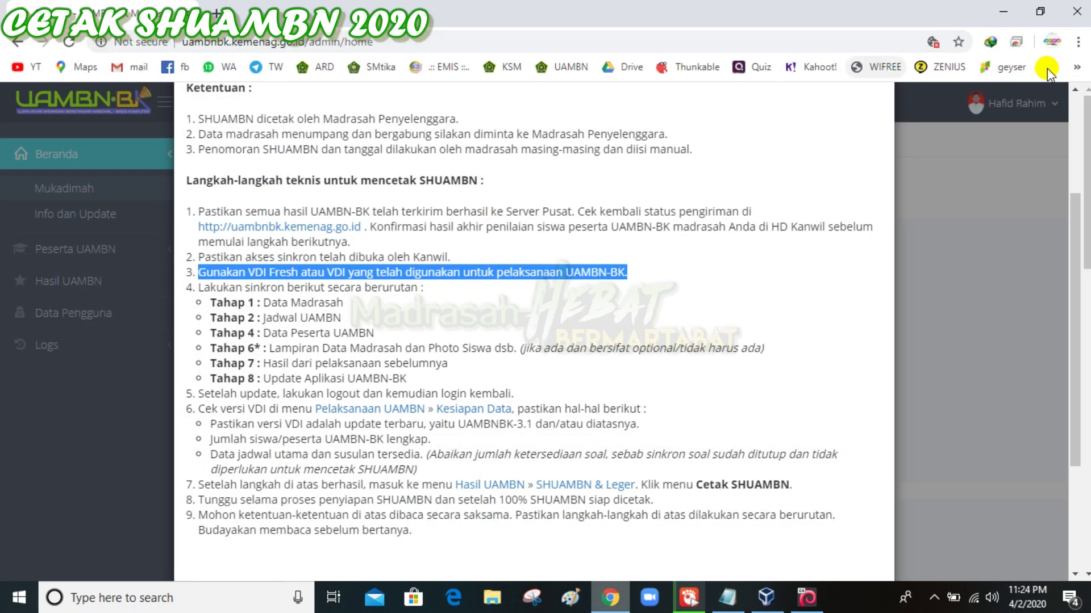
Open a new incognito window and dismiss the VM console's pointer and keyboard notices.
left_click(1078, 41)
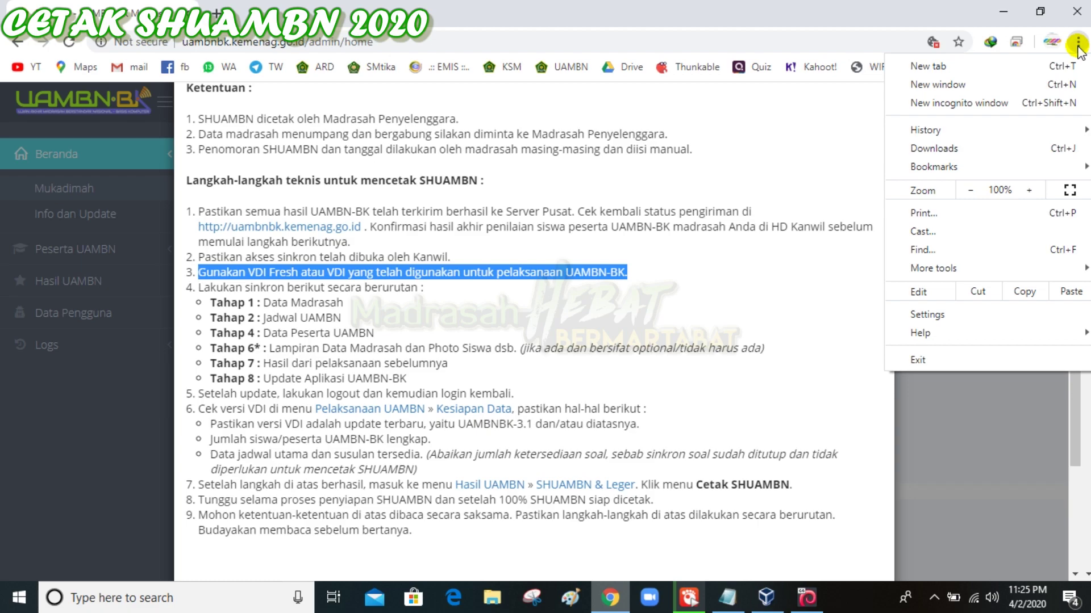
left_click(1001, 104)
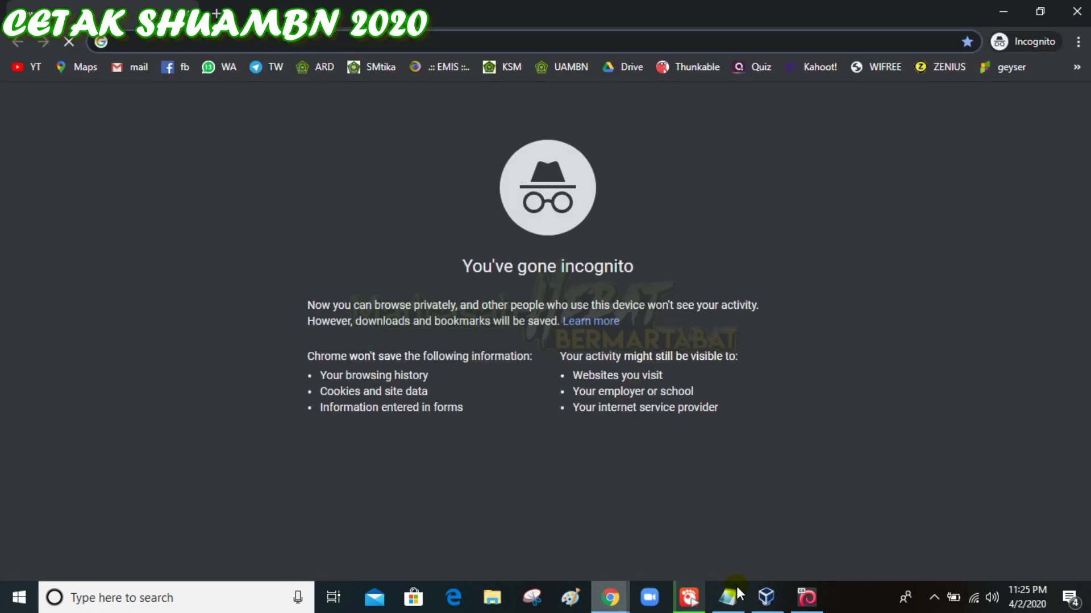
mouse_move(738, 594)
left_click(807, 599)
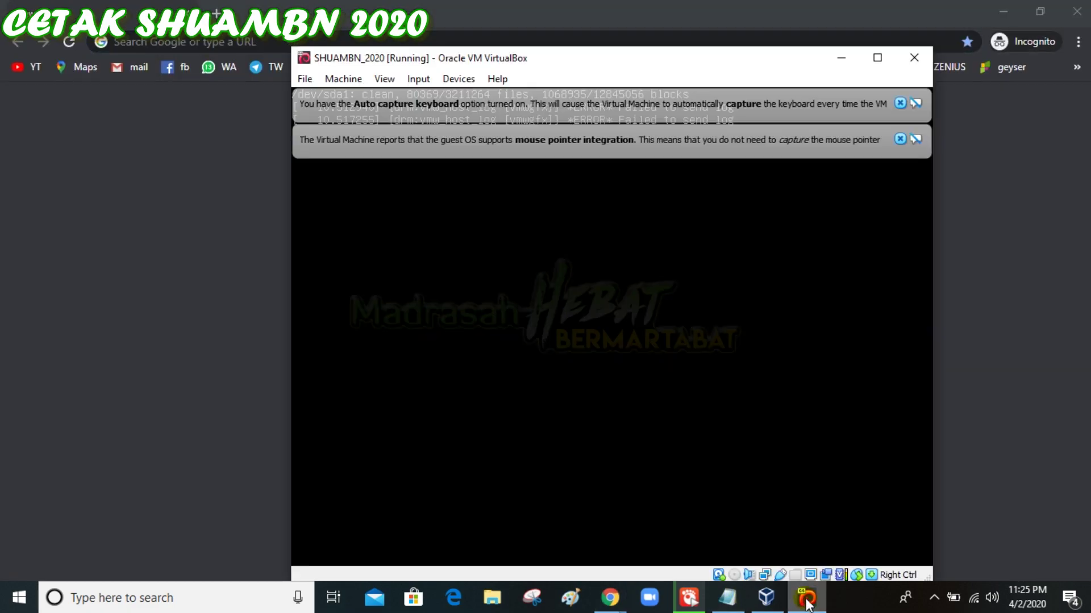
left_click(898, 139)
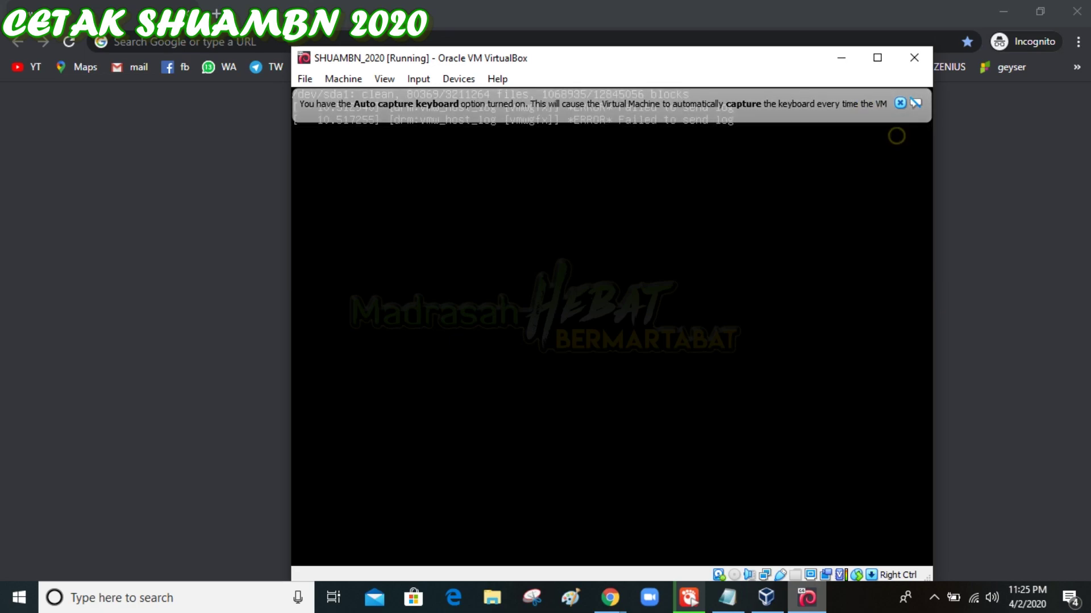
left_click(899, 103)
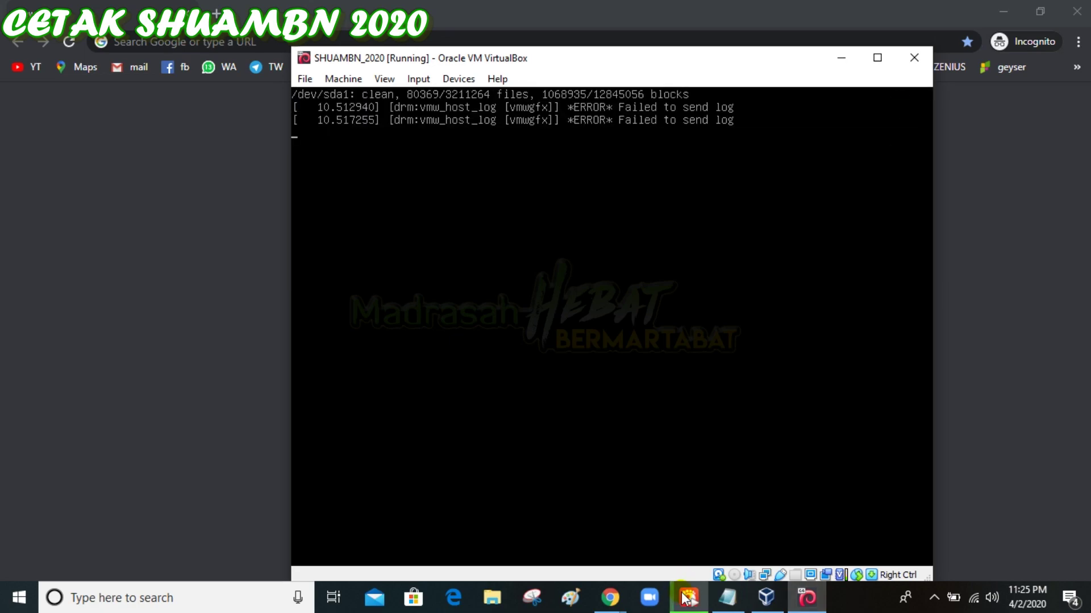
Highlight the PENTING heading and the sync-instructions line in the notes.
left_click(727, 597)
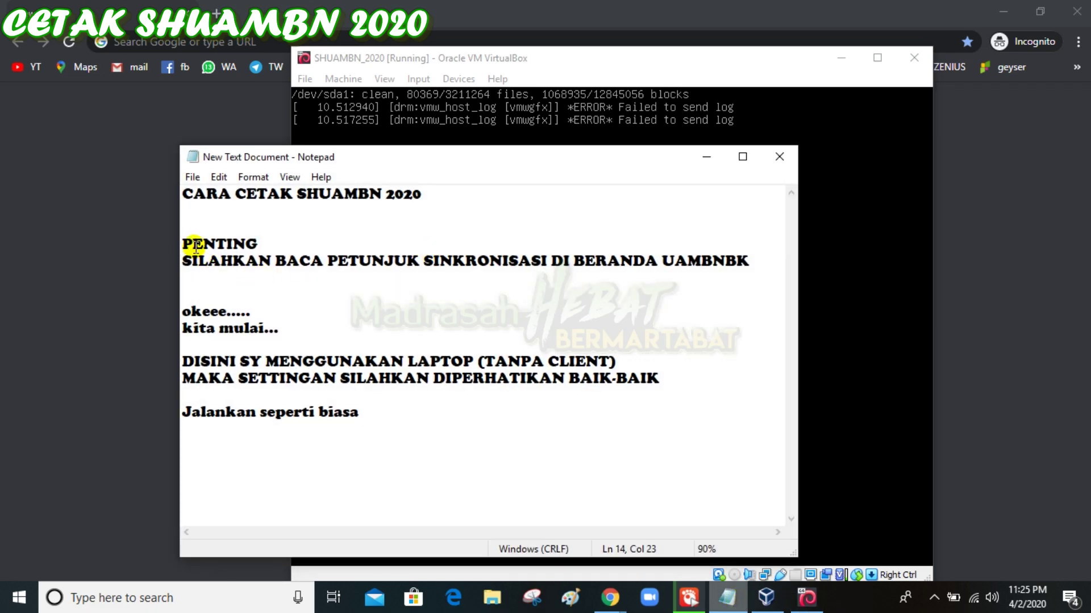
left_click_drag(185, 243, 263, 244)
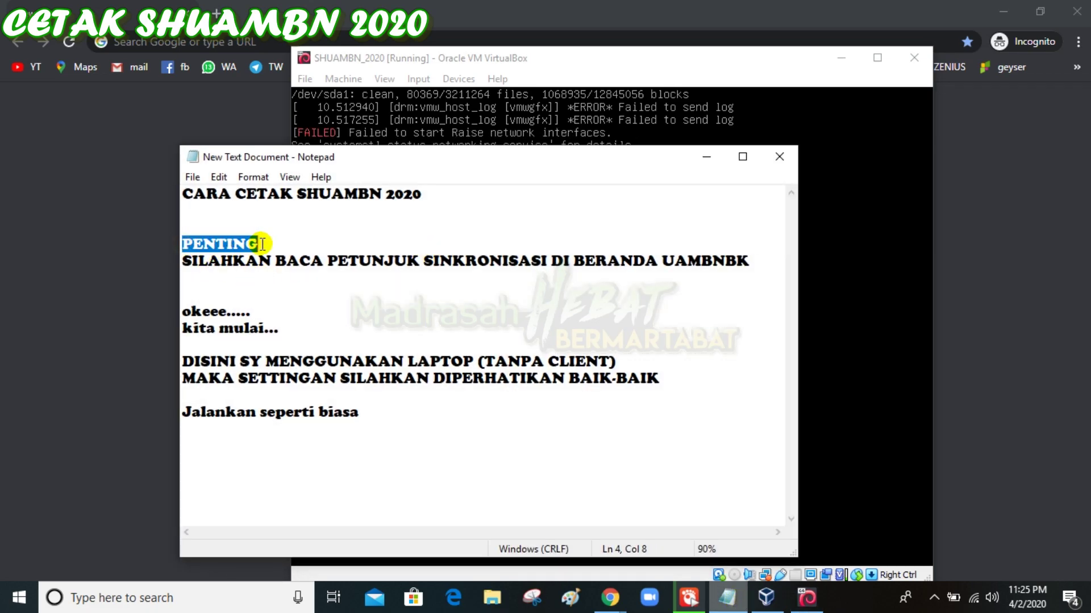
left_click_drag(182, 260, 750, 261)
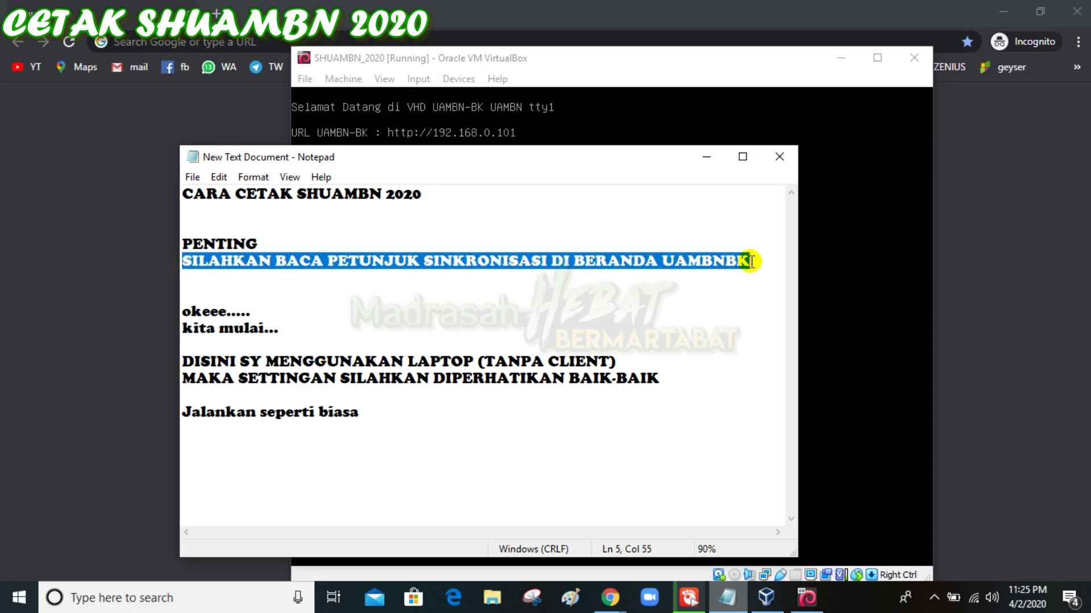
Load the local UAMBN-BK server at 192.168.0.101 in the incognito window.
left_click(753, 261)
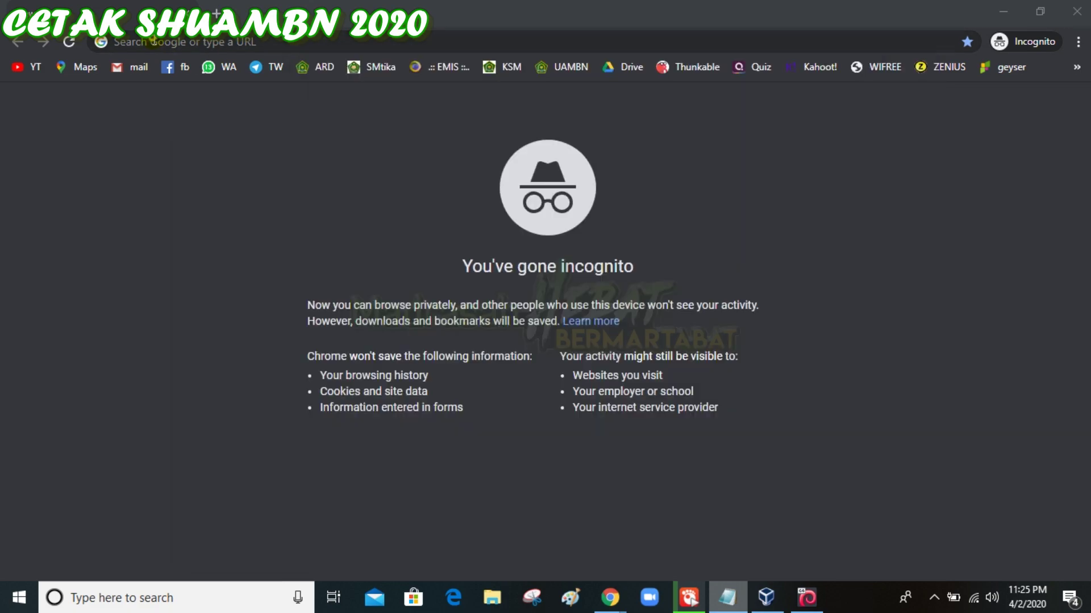
left_click(154, 41)
type("192.168.")
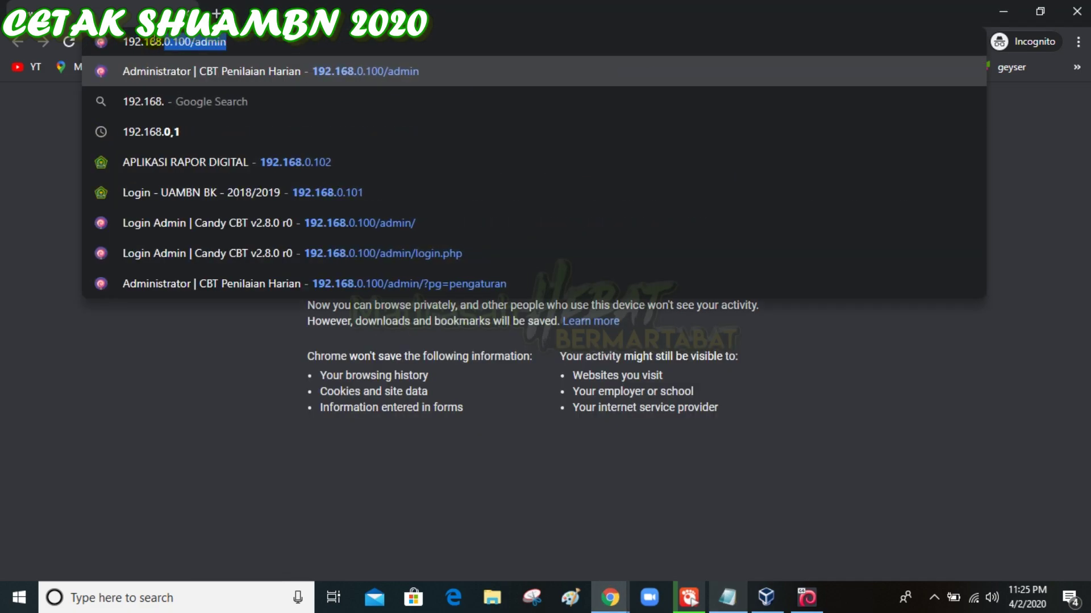
type("0.101")
key("Return")
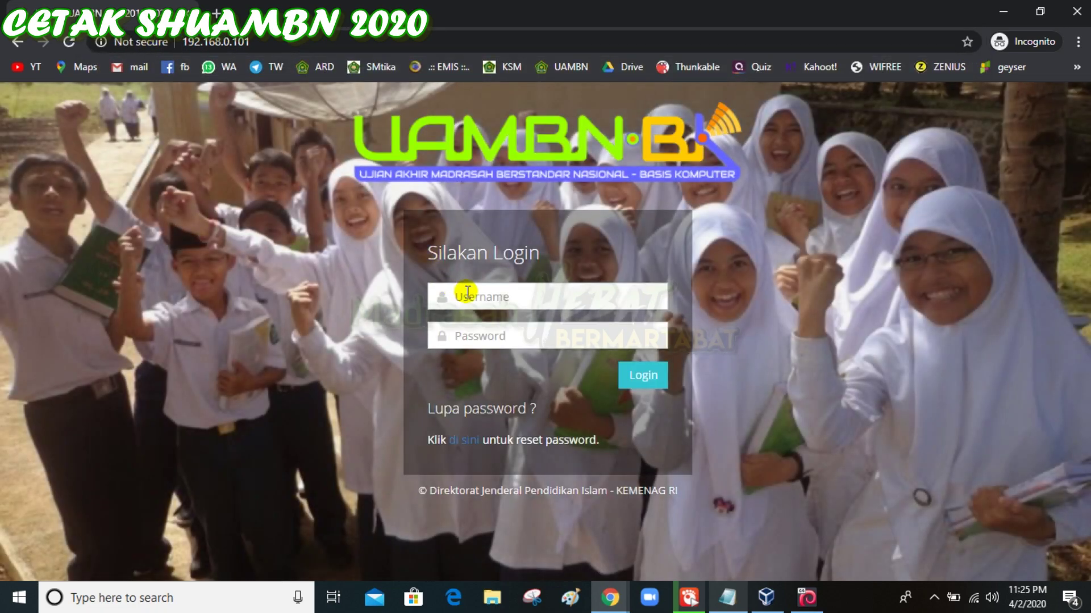
Log in with the admin username and password so the first sync runs to 100% Selesai.
left_click(467, 292)
type("uambnbk")
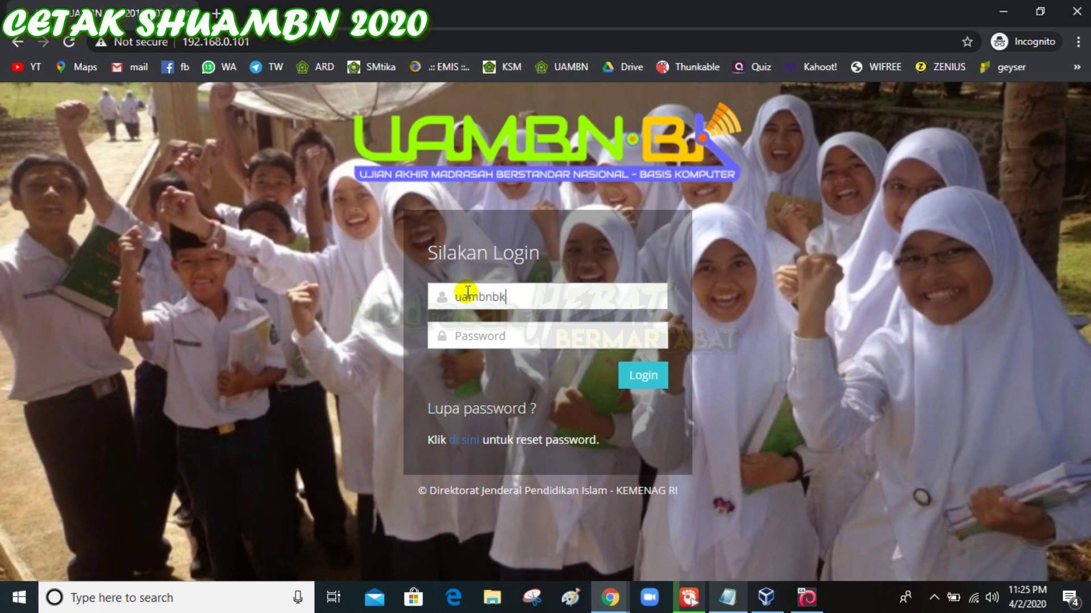
type("_60729771")
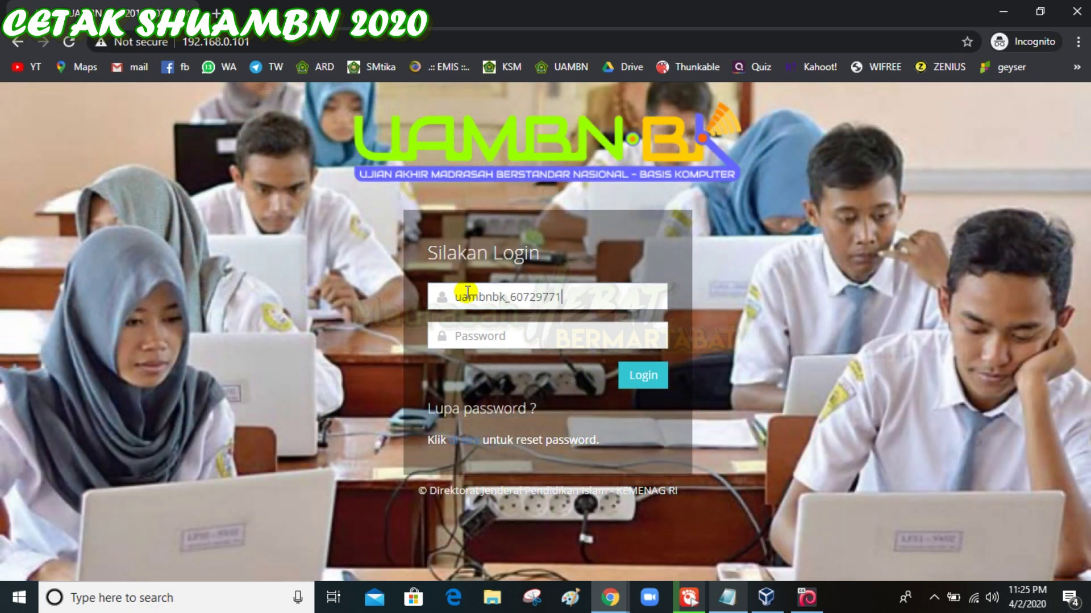
left_click(466, 330)
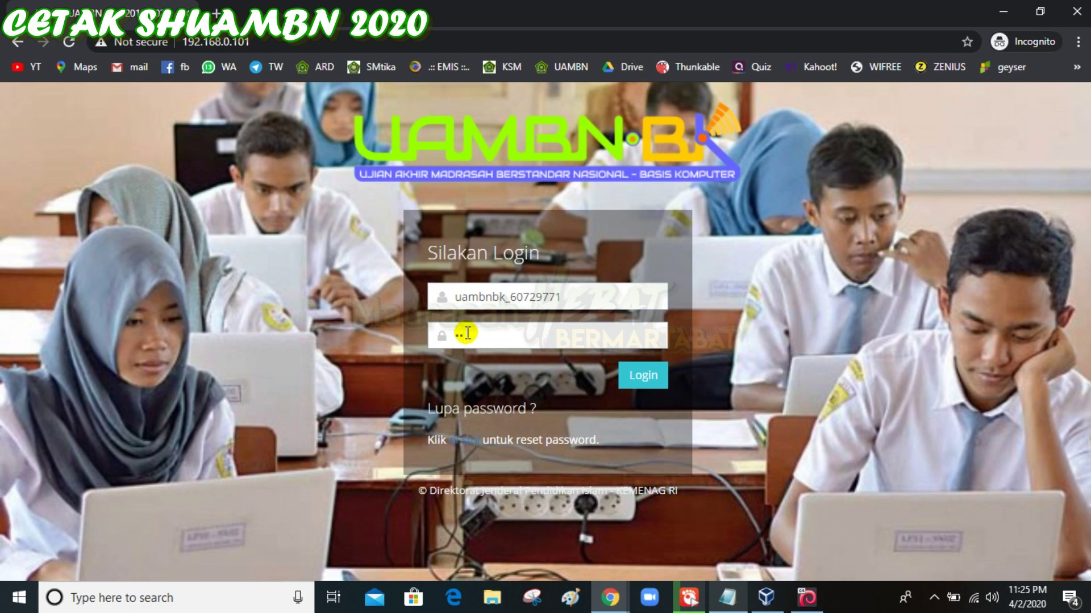
type("*")
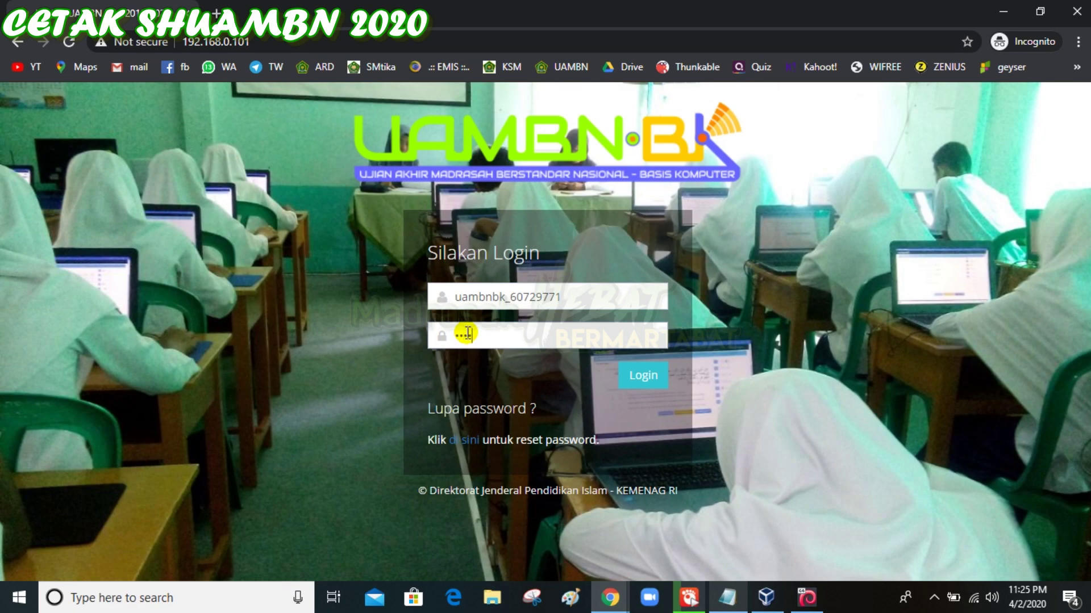
type("*")
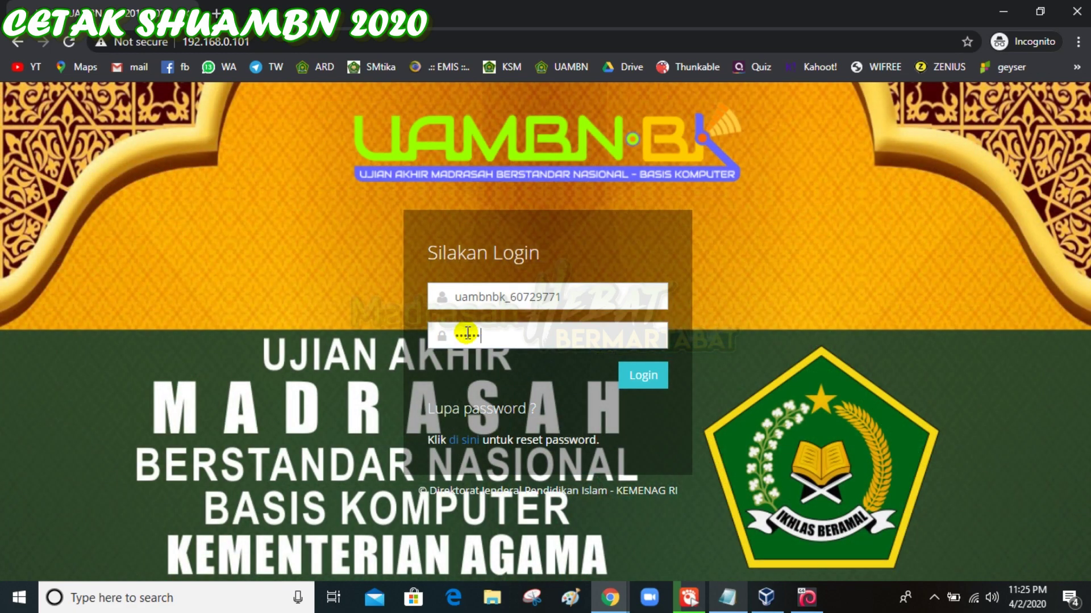
left_click(619, 374)
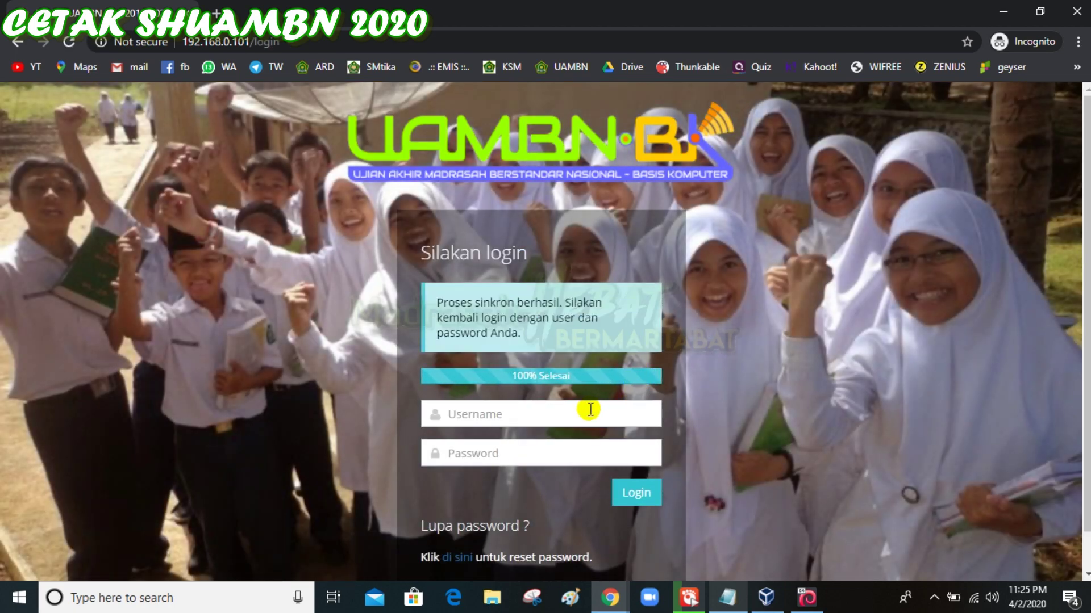
left_click(591, 410)
Sign back in with the admin username and password.
type("uambnbk_")
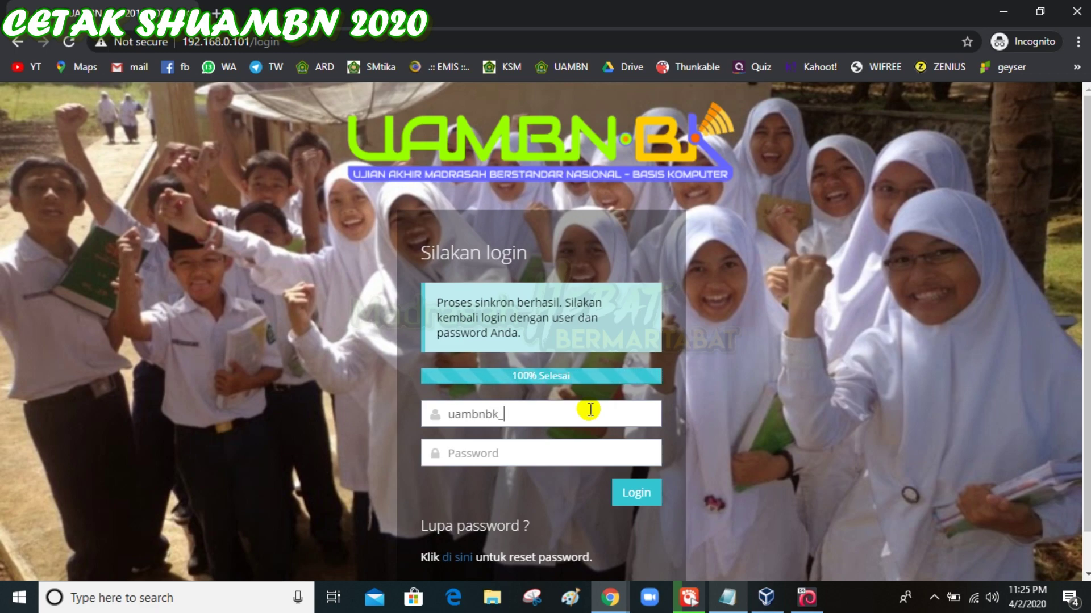
type("60729771")
left_click(561, 452)
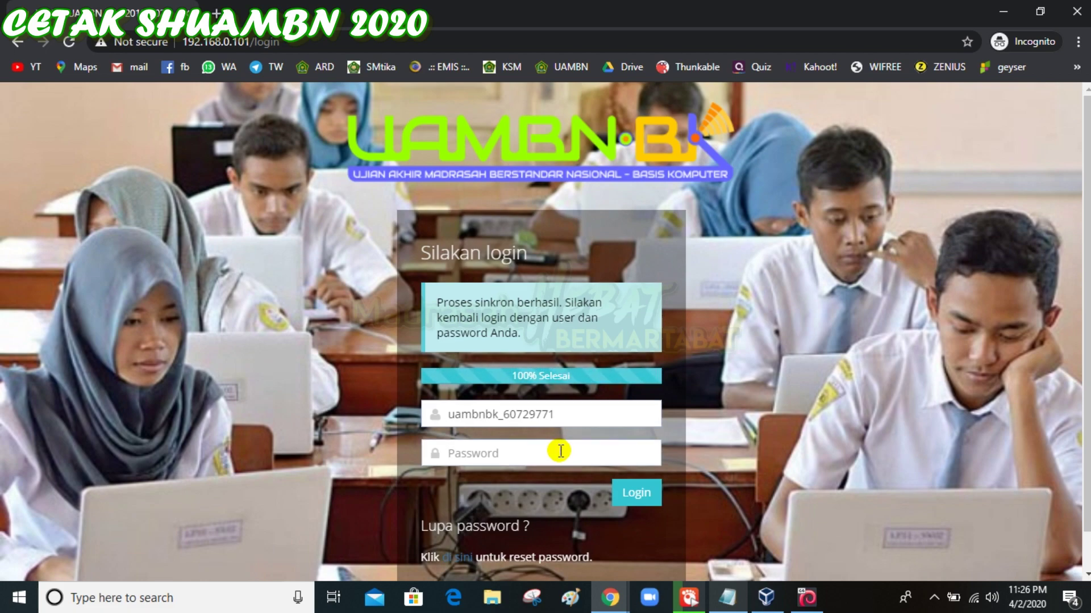
type("••")
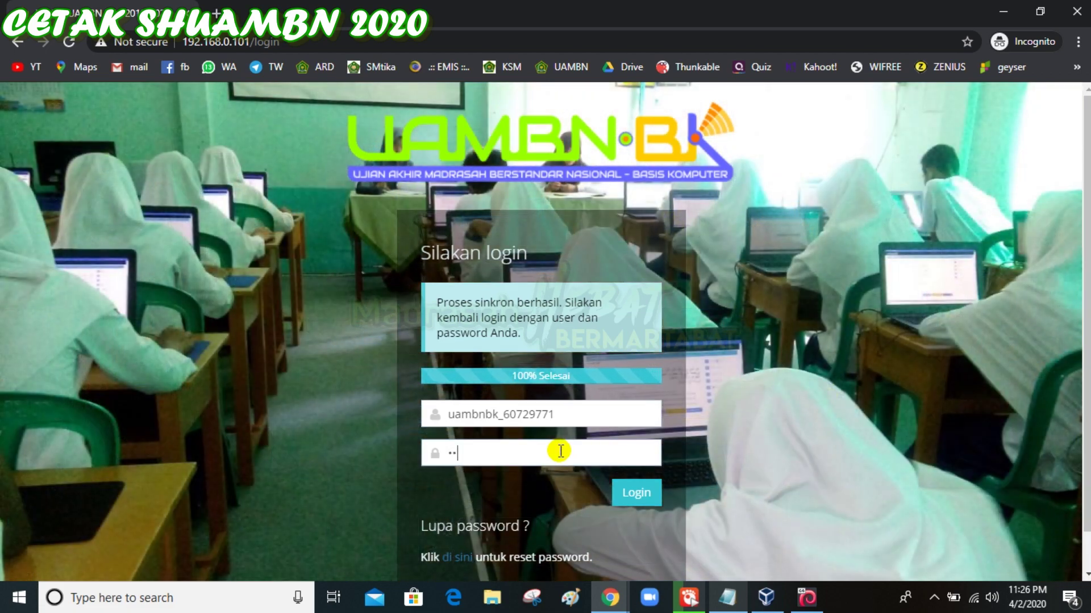
type("••")
left_click(625, 494)
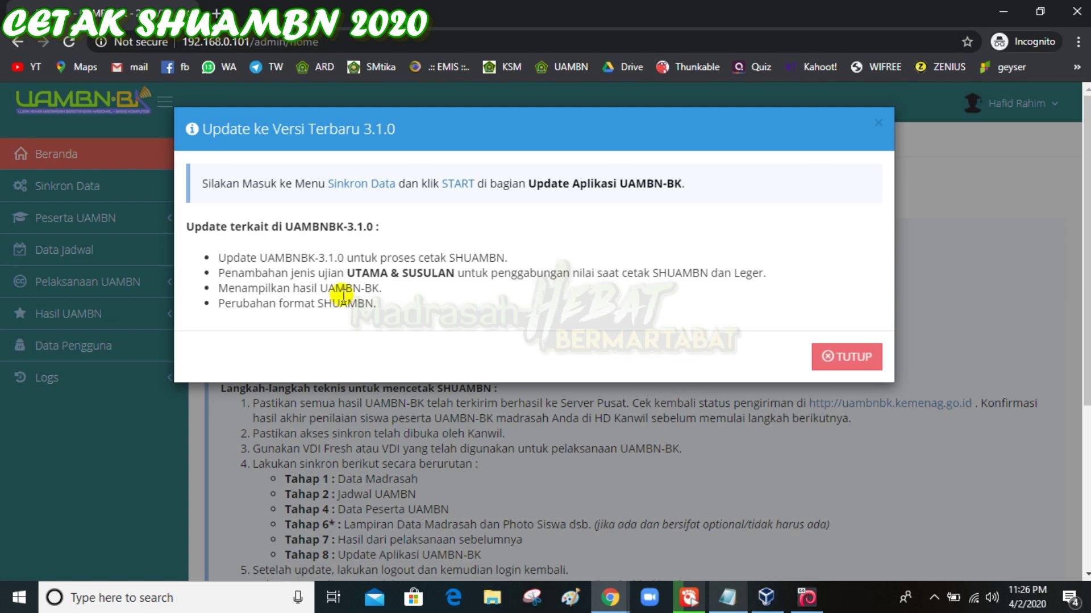
Read the 'Update ke Versi Terbaru 3.1.0' notes and close the notice with TUTUP.
left_click_drag(222, 258, 503, 257)
left_click_drag(219, 273, 769, 277)
mouse_move(220, 288)
left_mouse_down()
mouse_move(383, 295)
mouse_move(217, 304)
left_mouse_up()
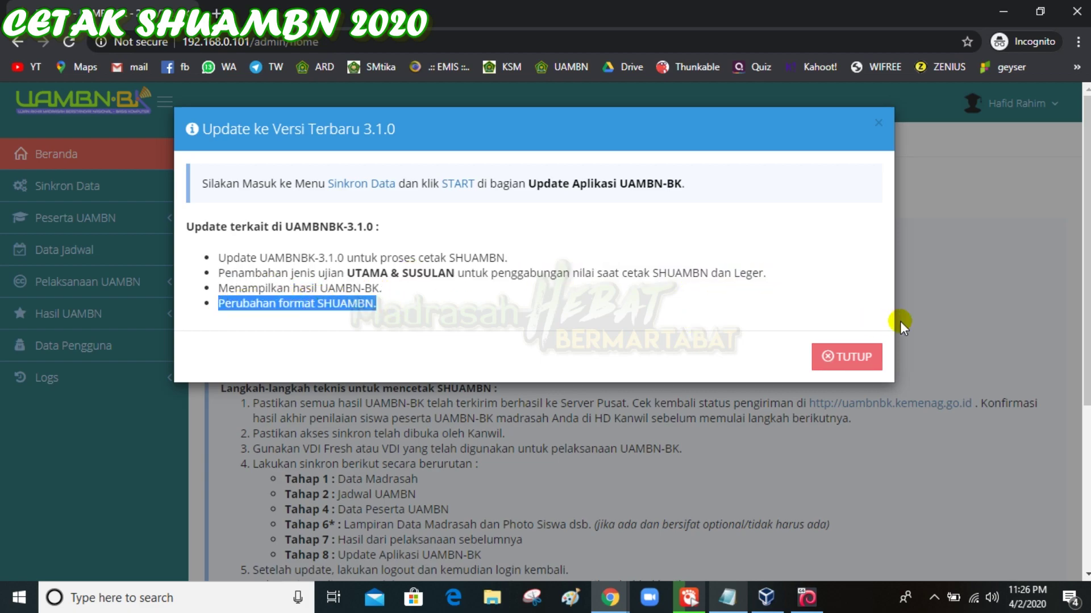
left_click(844, 361)
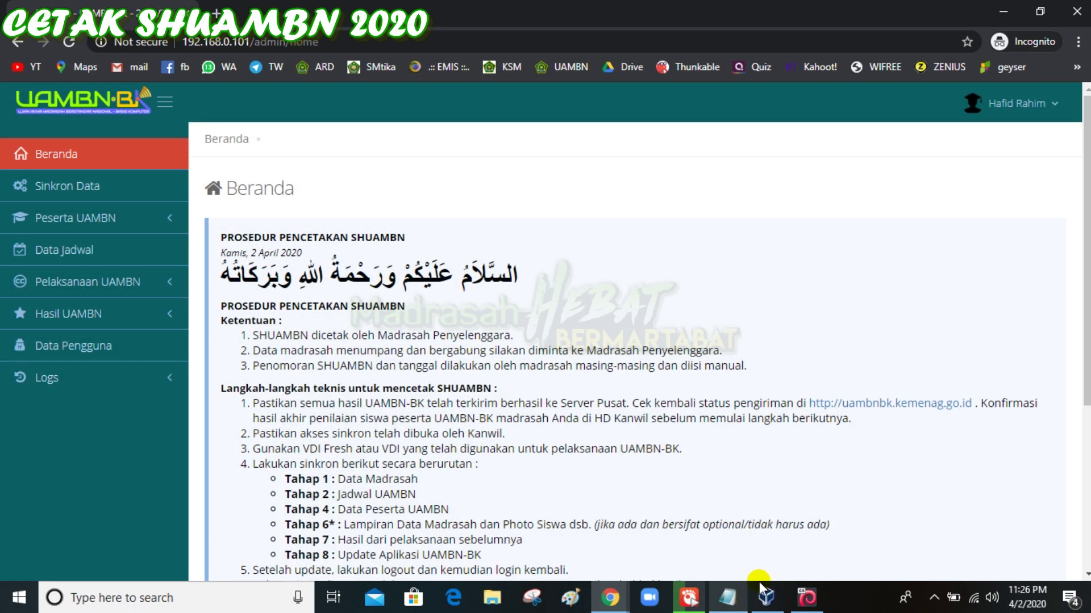
Review the reminder about reading the sync instructions at the end of the Notepad notes.
left_click(729, 600)
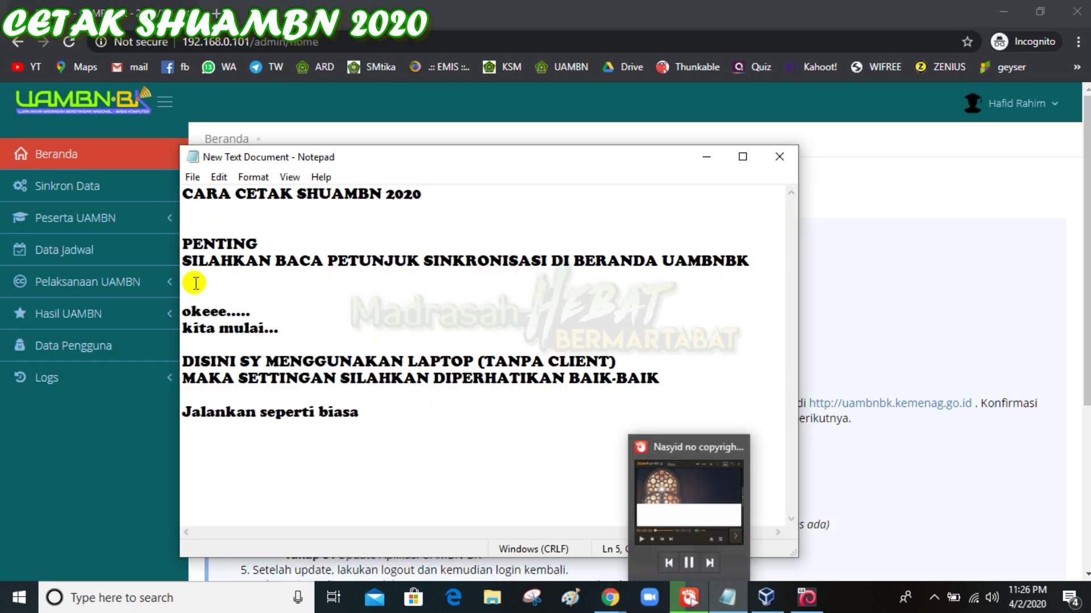
left_click_drag(182, 244, 600, 274)
key("ctrl+End")
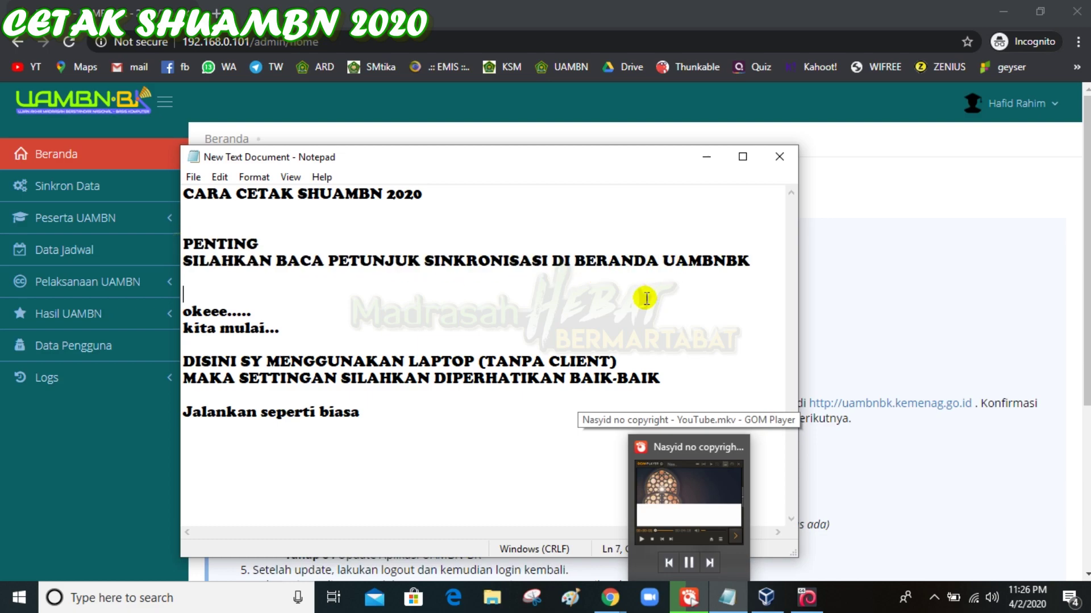
Review procedure steps 1–3 and the Tahap sync stages on Beranda, then start a new Notepad line.
left_click(617, 601)
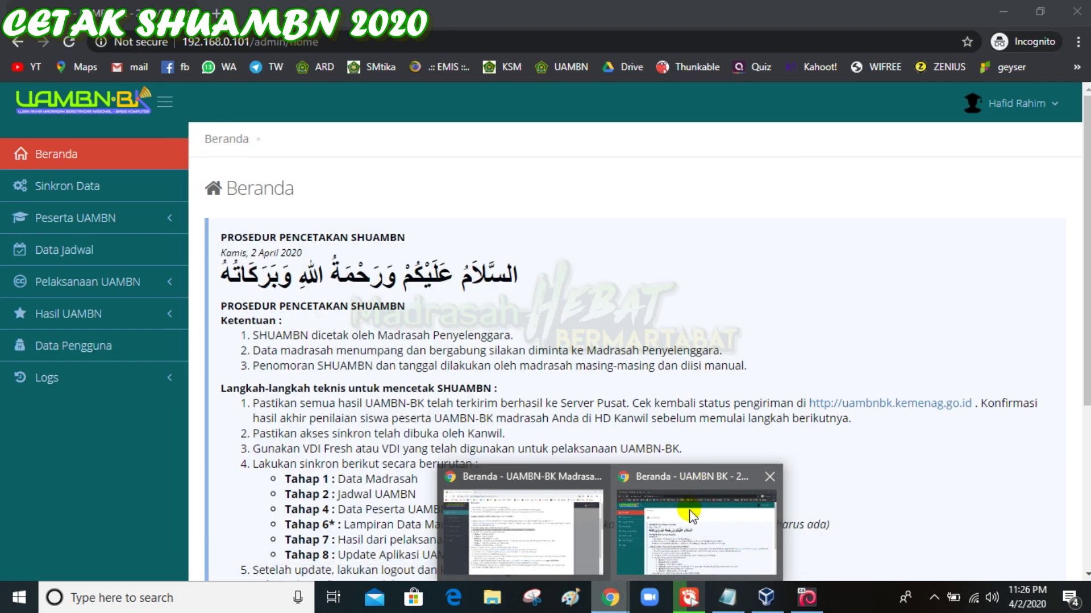
left_click(692, 514)
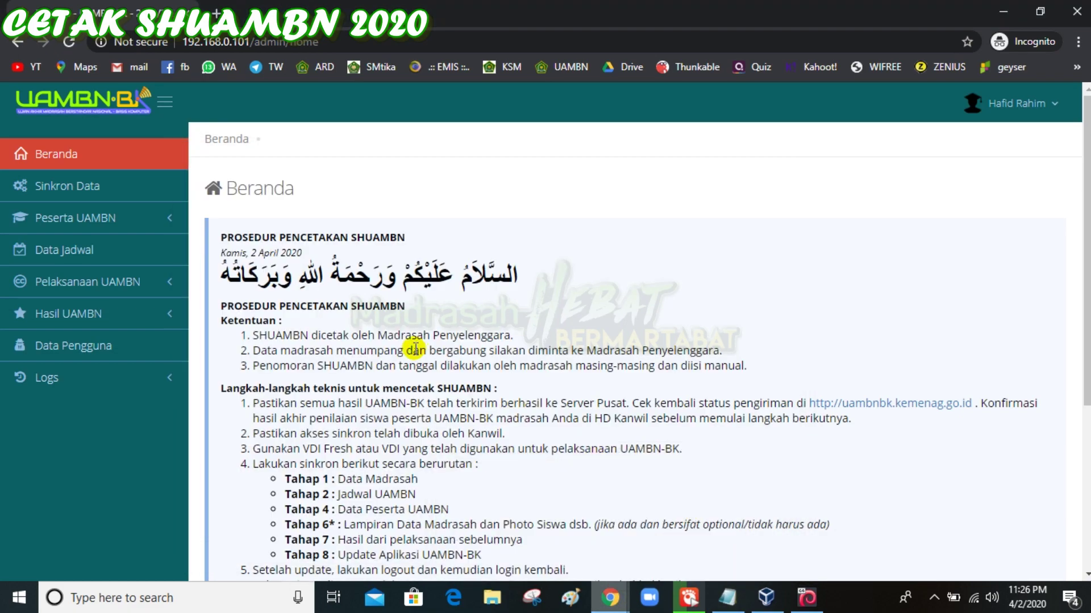
scroll(415, 348, "down", 1)
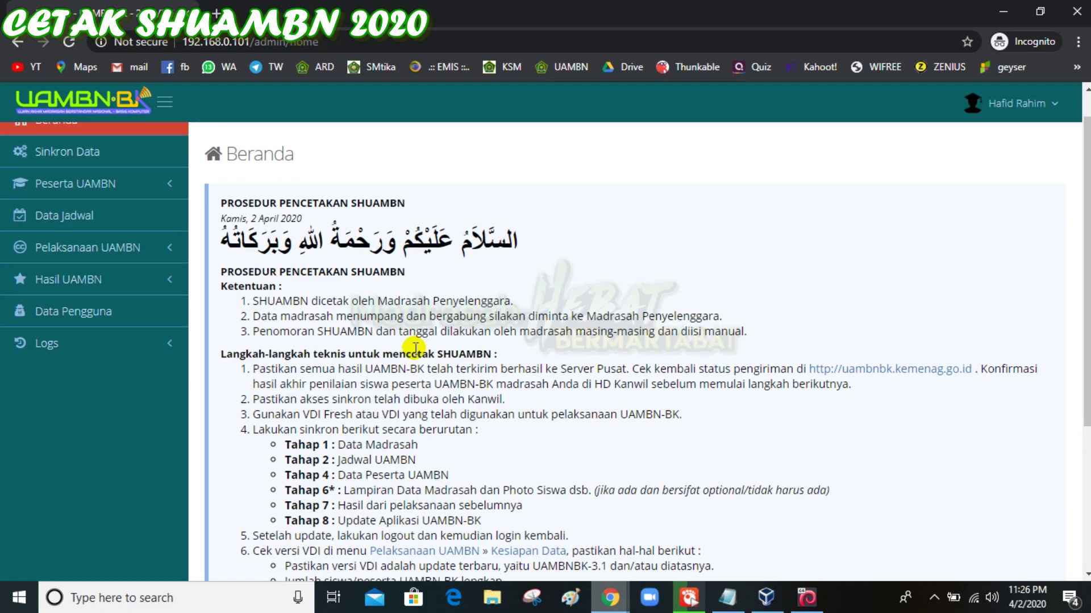
scroll(415, 348, "down", 1)
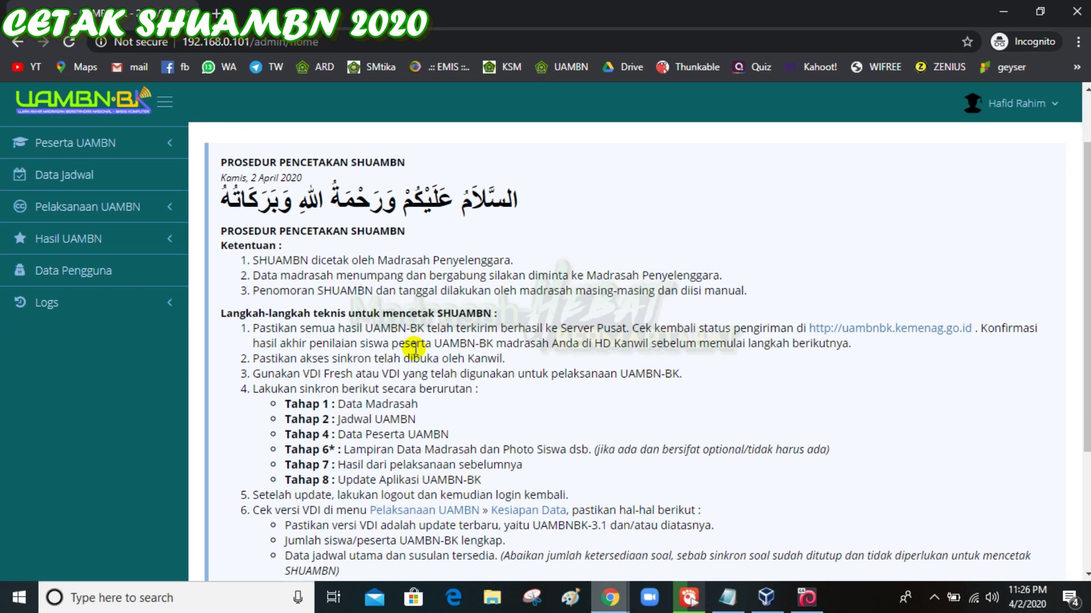
scroll(415, 348, "down", 1)
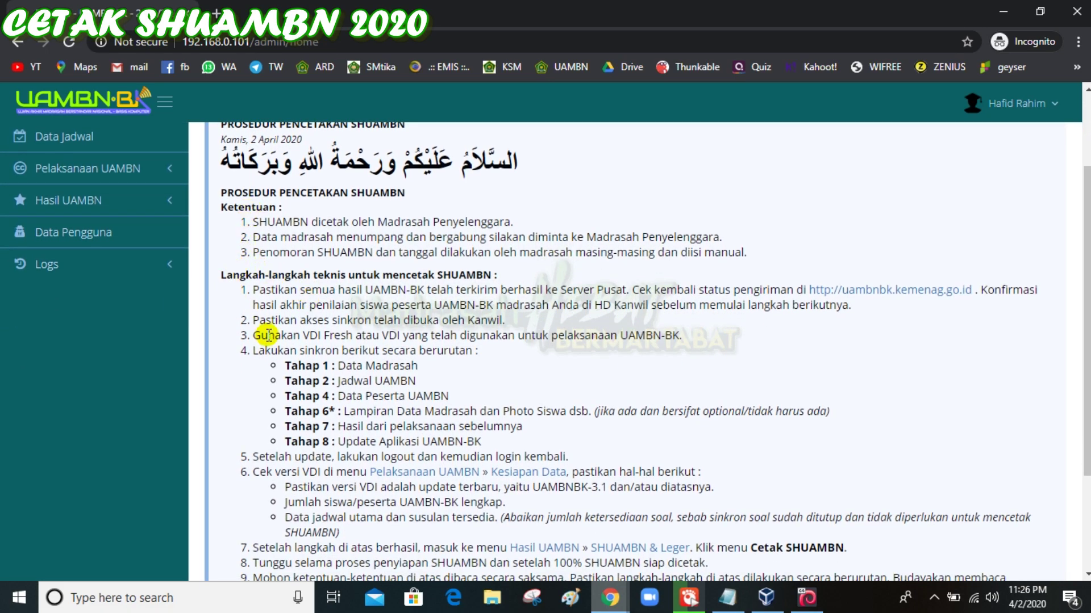
left_click_drag(252, 290, 798, 350)
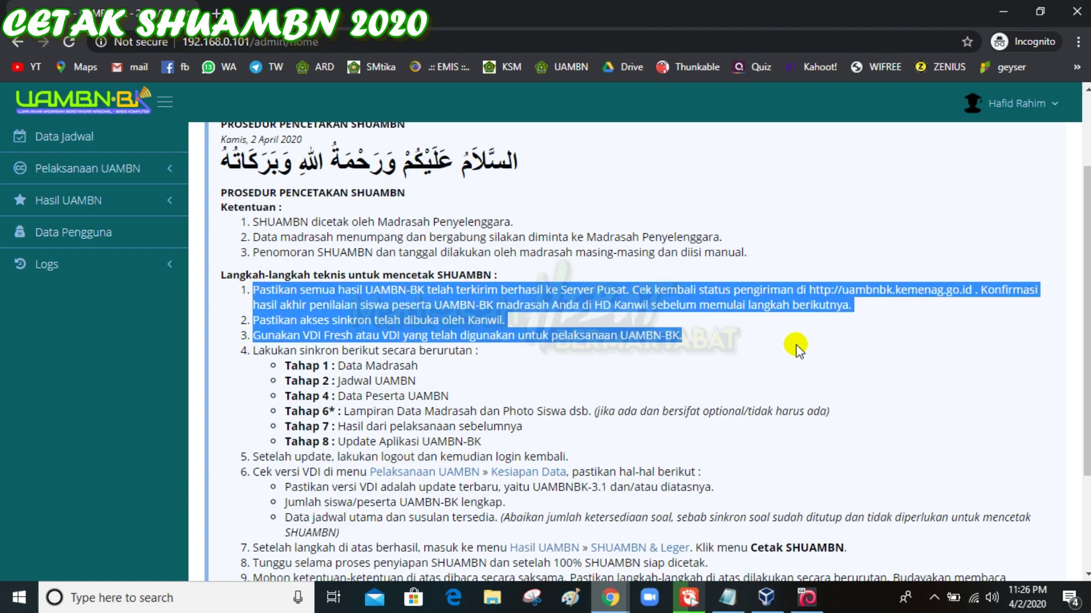
left_click(286, 364)
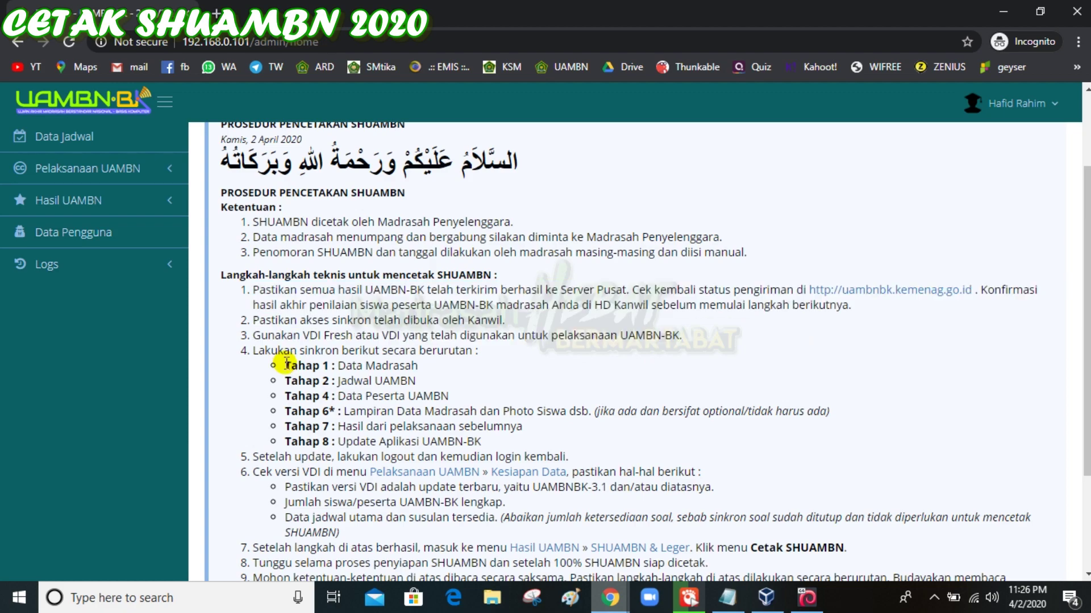
left_click_drag(325, 369, 331, 442)
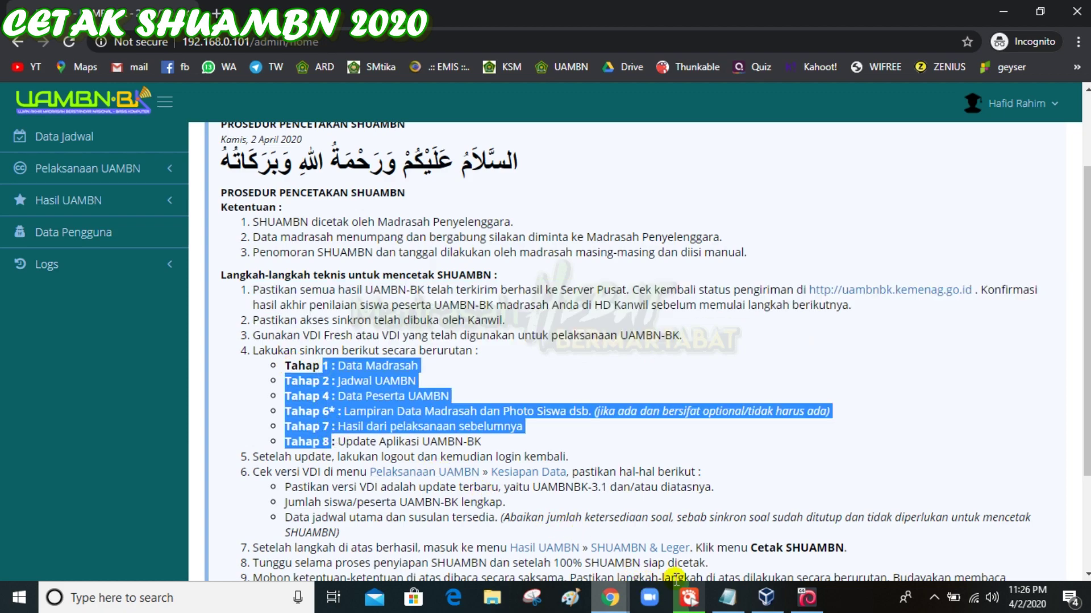
left_click(729, 596)
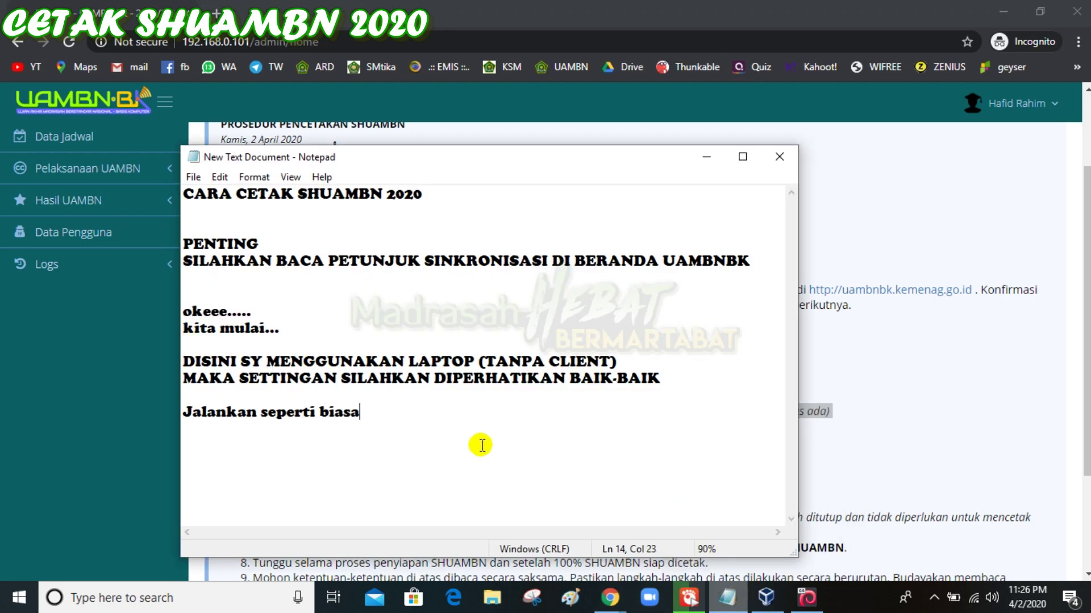
key("Return")
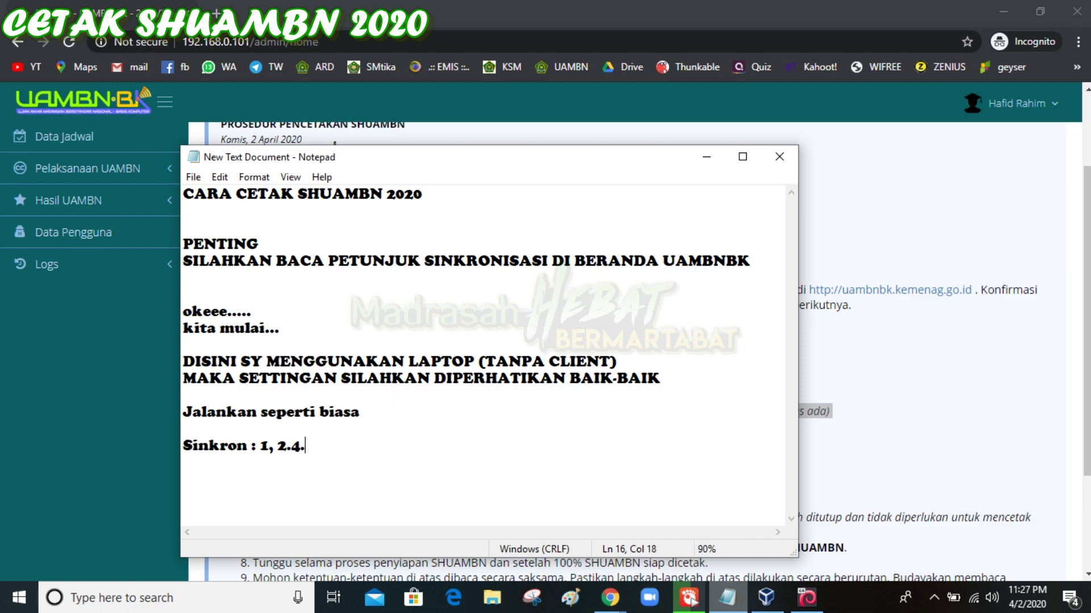
Move the Notepad window up and right, and place the cursor in the stage list.
left_click_drag(526, 155, 723, 89)
left_click(487, 373)
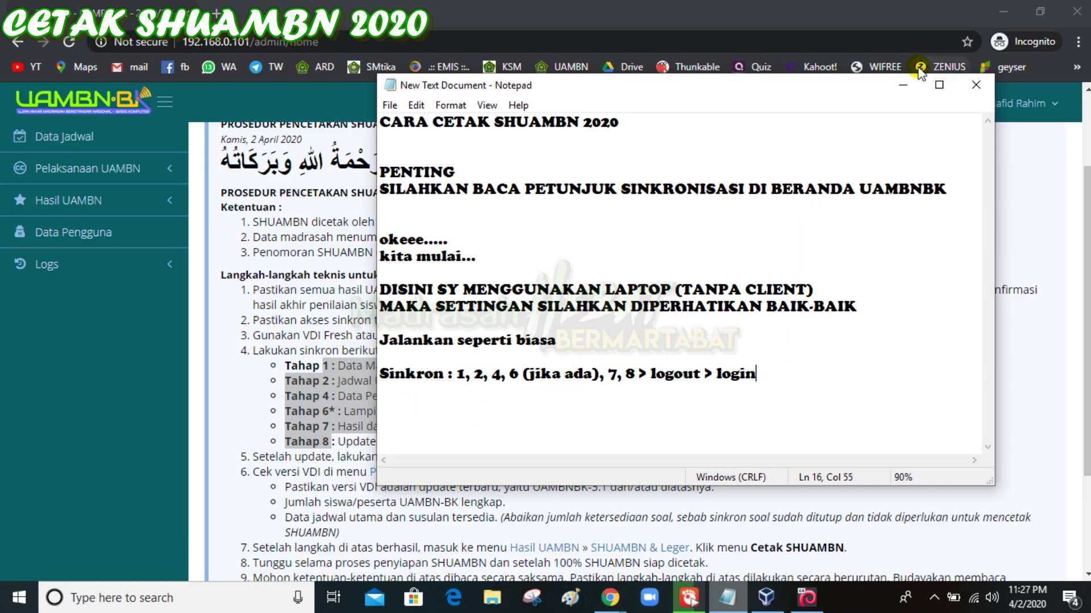
On Sinkronisasi Data, sync stages 1, 2 and 4: Data Madrasah, Jadwal UAMBN, Data Peserta UAMBN.
left_click(902, 85)
scroll(298, 175, "up", 2)
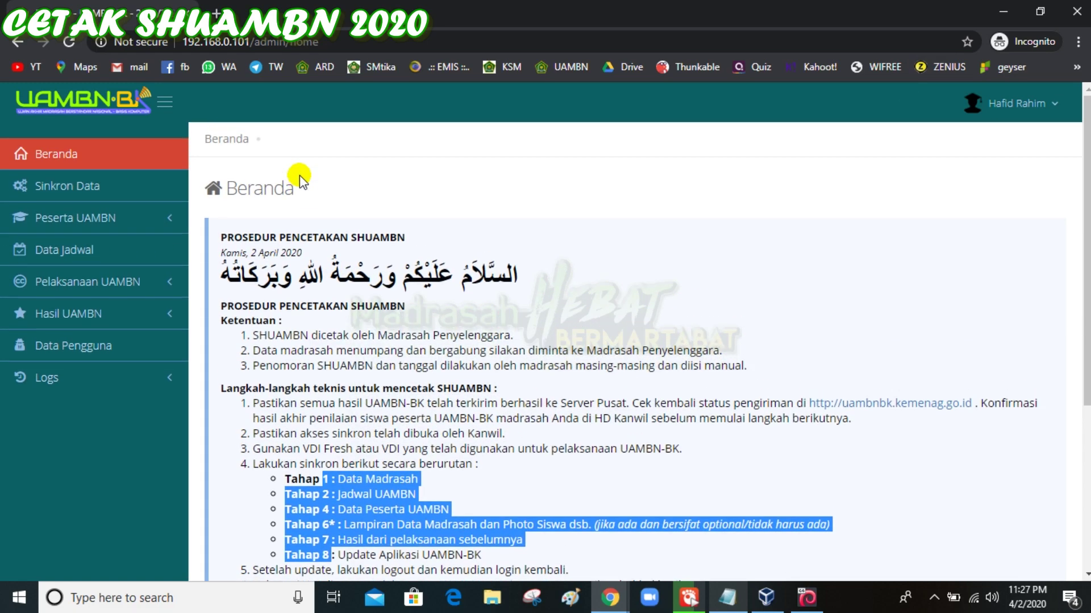
left_click(111, 189)
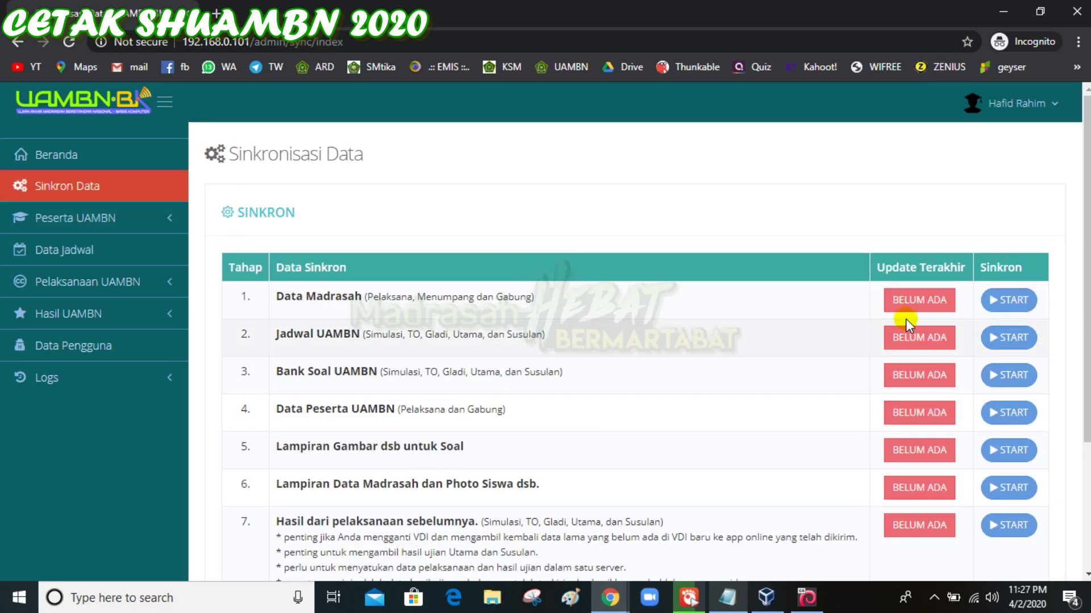
left_click(995, 300)
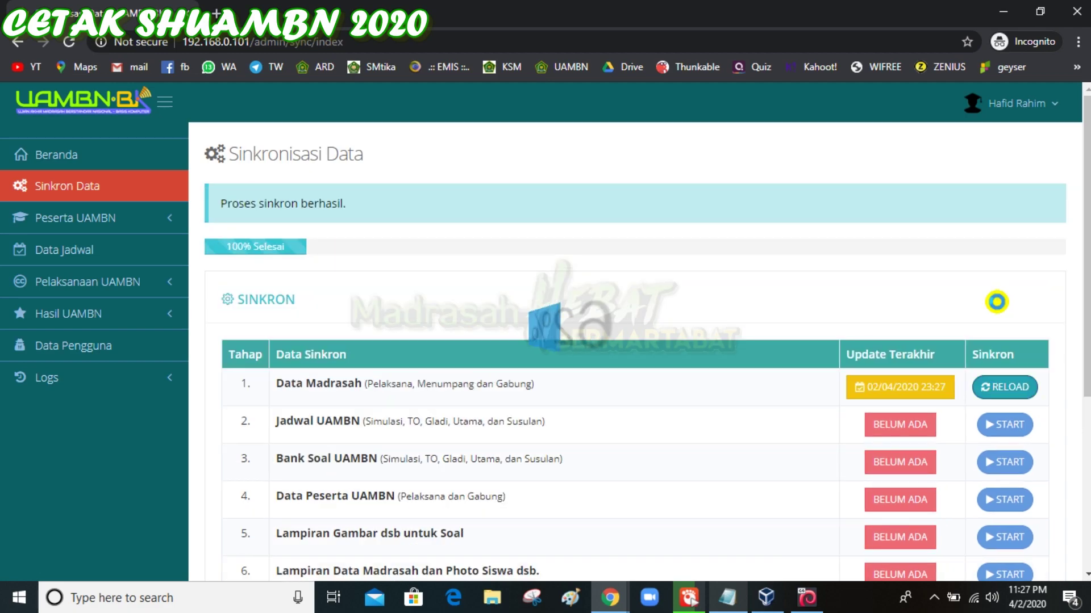
left_click(1015, 426)
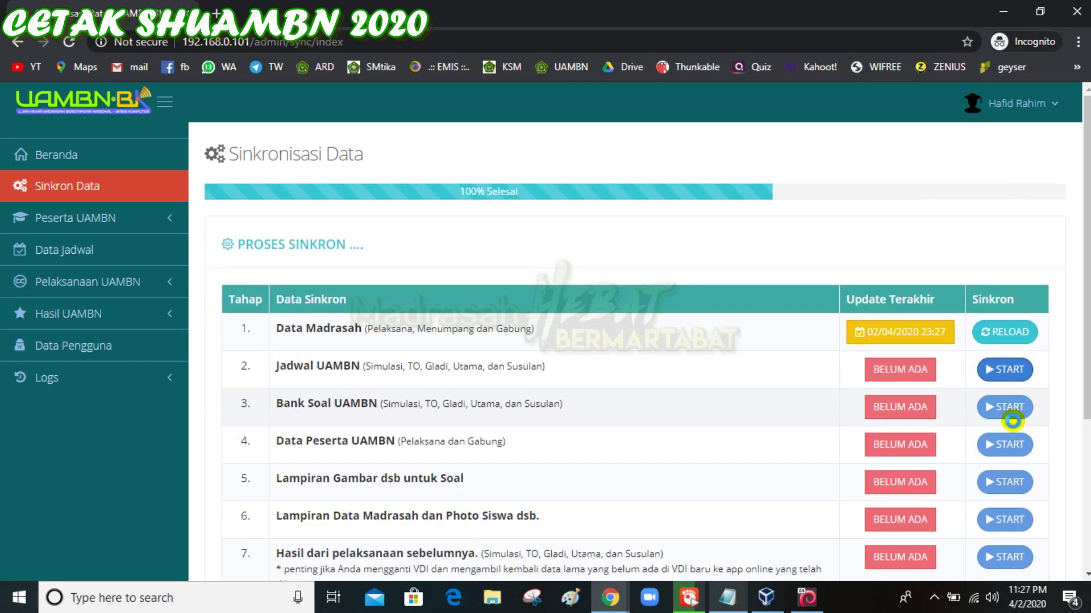
scroll(866, 389, "down", 3)
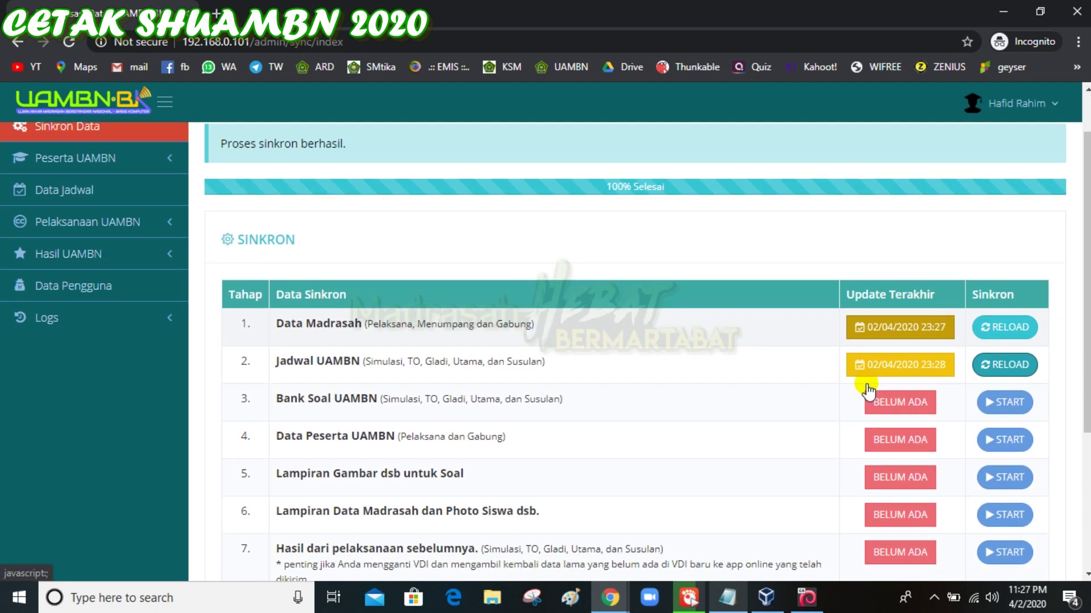
left_click(1010, 342)
Sync stage 6 (madrasah attachments and student photos) and stage 7 (previous exam results).
scroll(1008, 329, "down", 1)
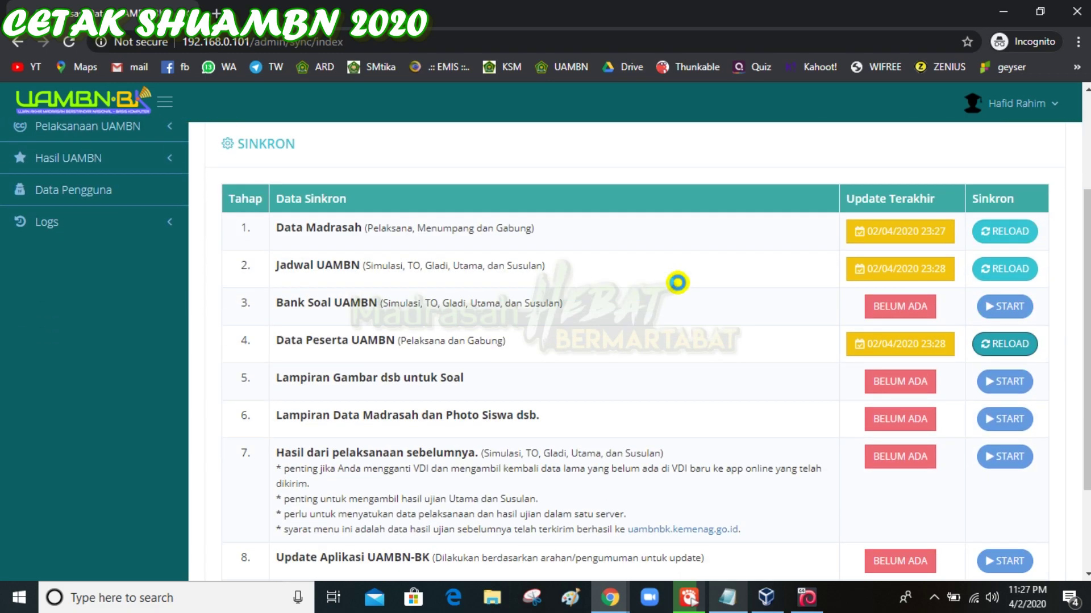
scroll(937, 316, "down", 1)
left_click(1002, 365)
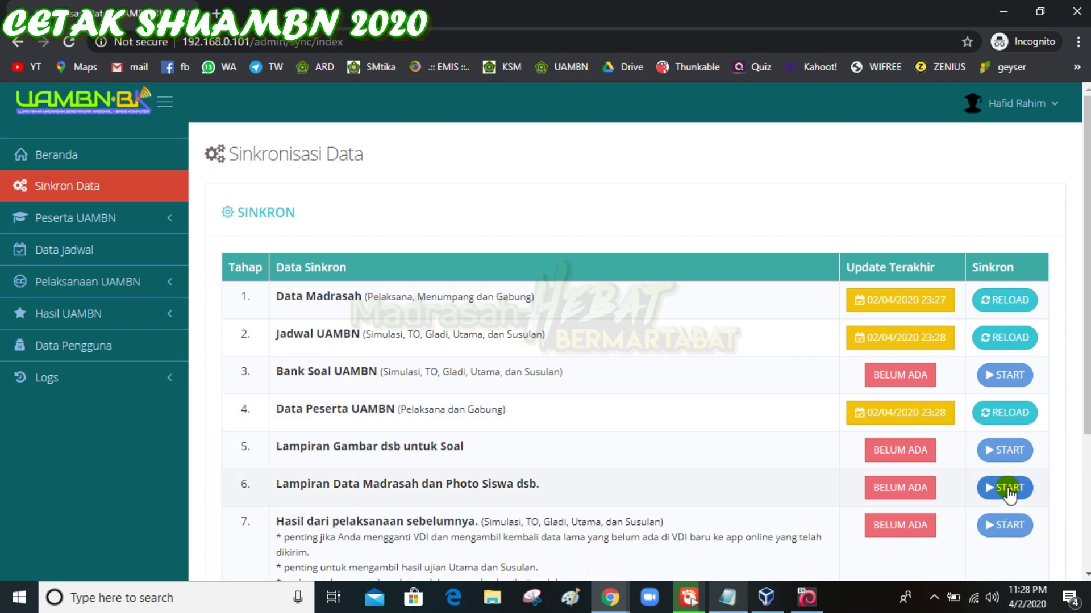
left_click(1007, 488)
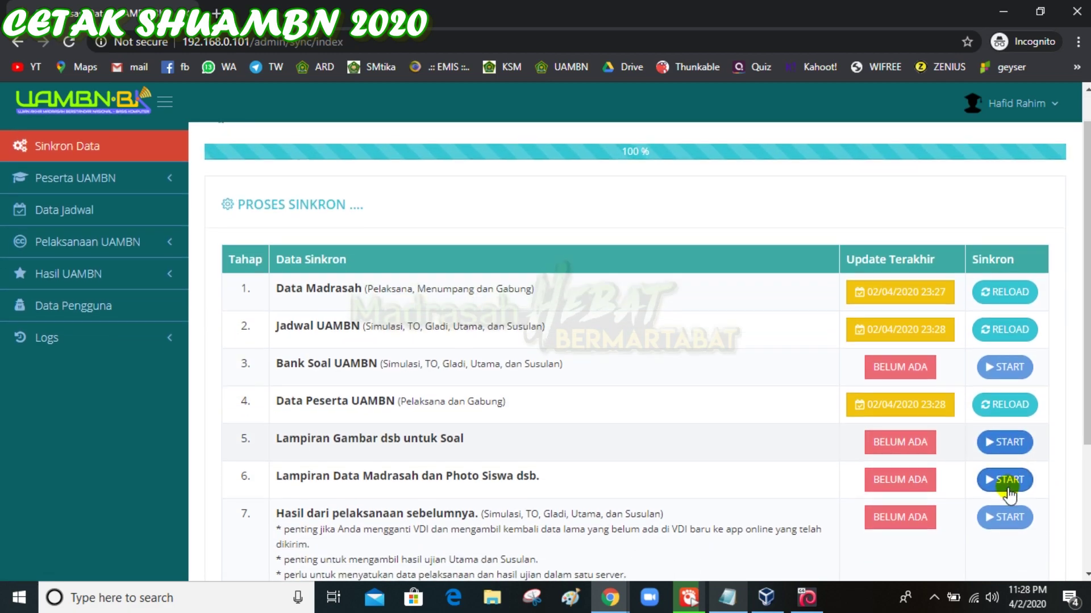
left_click(1010, 520)
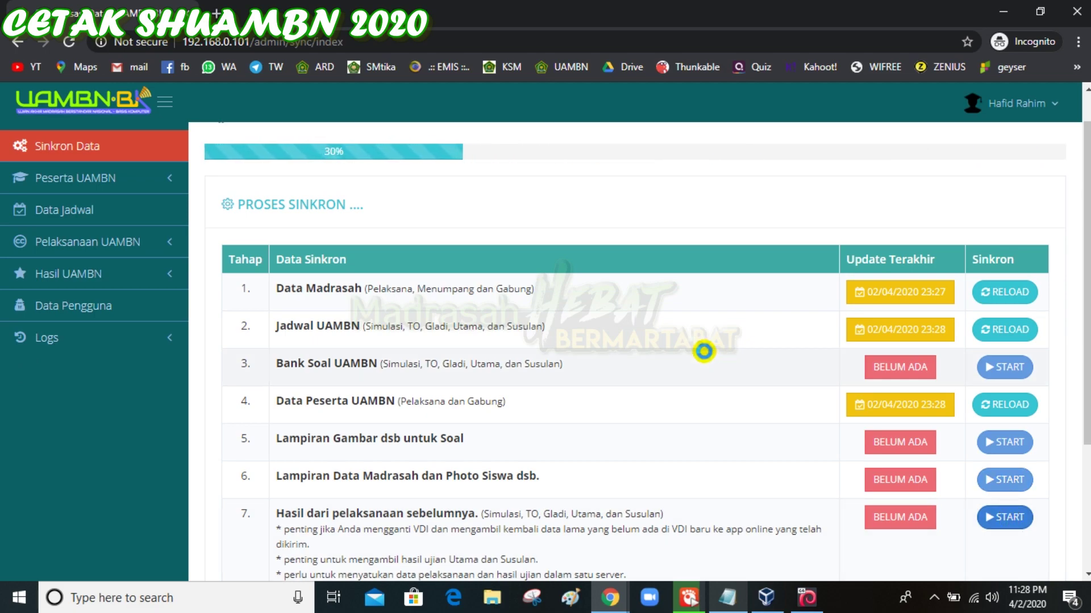
Run stage 8, the UAMBN-BK application update, until it reaches 100% Selesai.
scroll(703, 351, "down", 1)
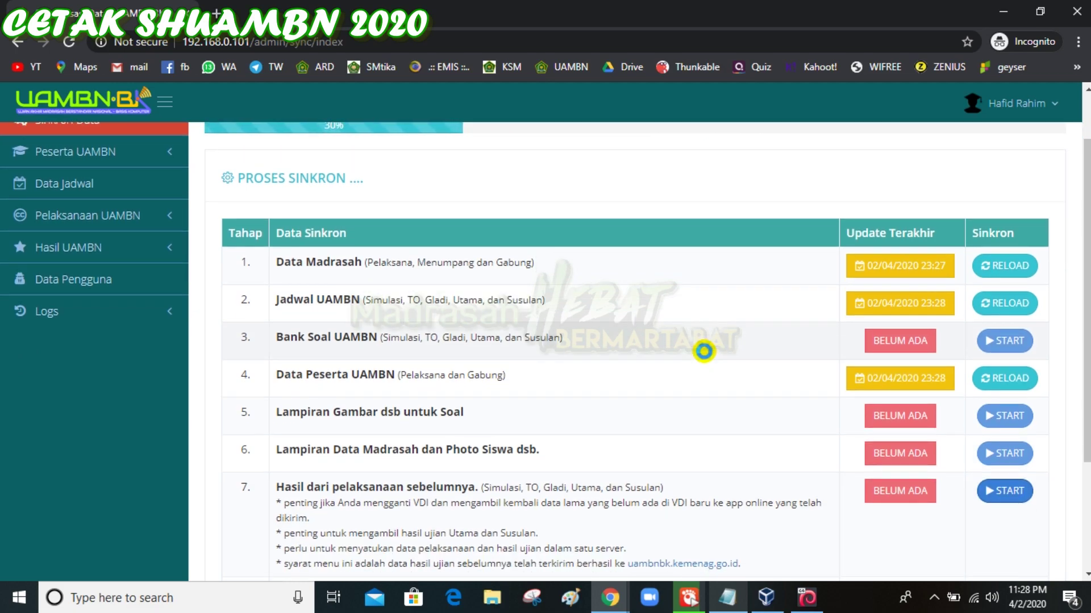
scroll(703, 351, "down", 4)
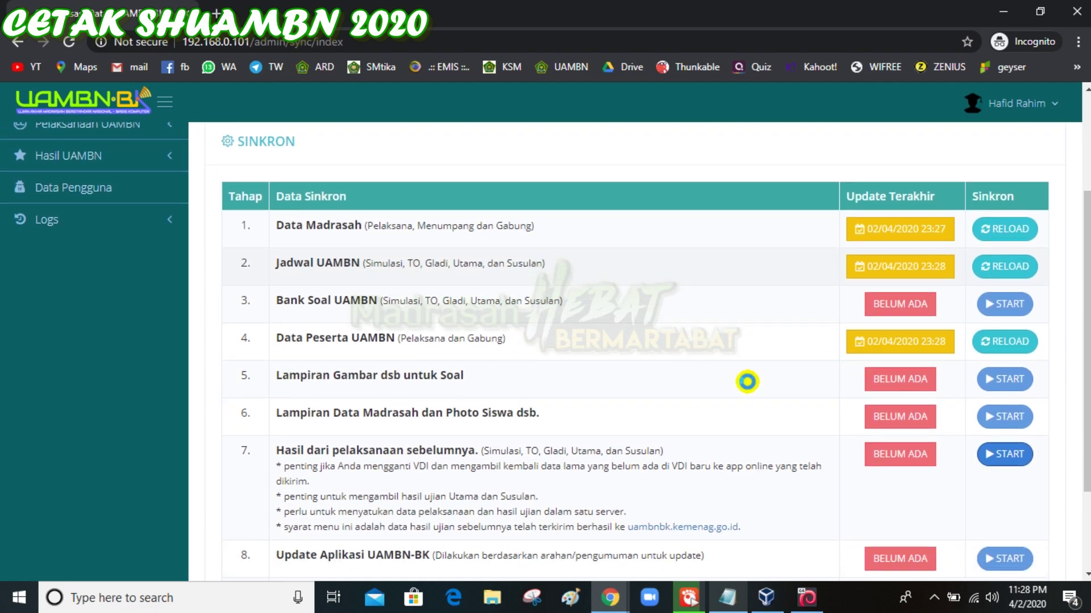
scroll(721, 314, "down", 2)
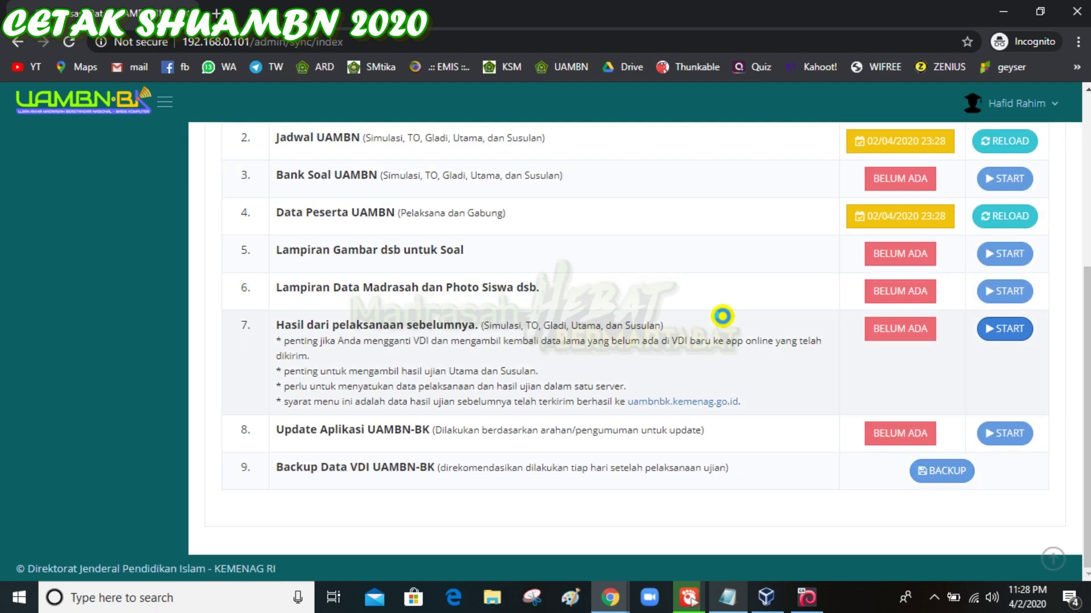
scroll(722, 315, "up", 2)
scroll(722, 316, "down", 2)
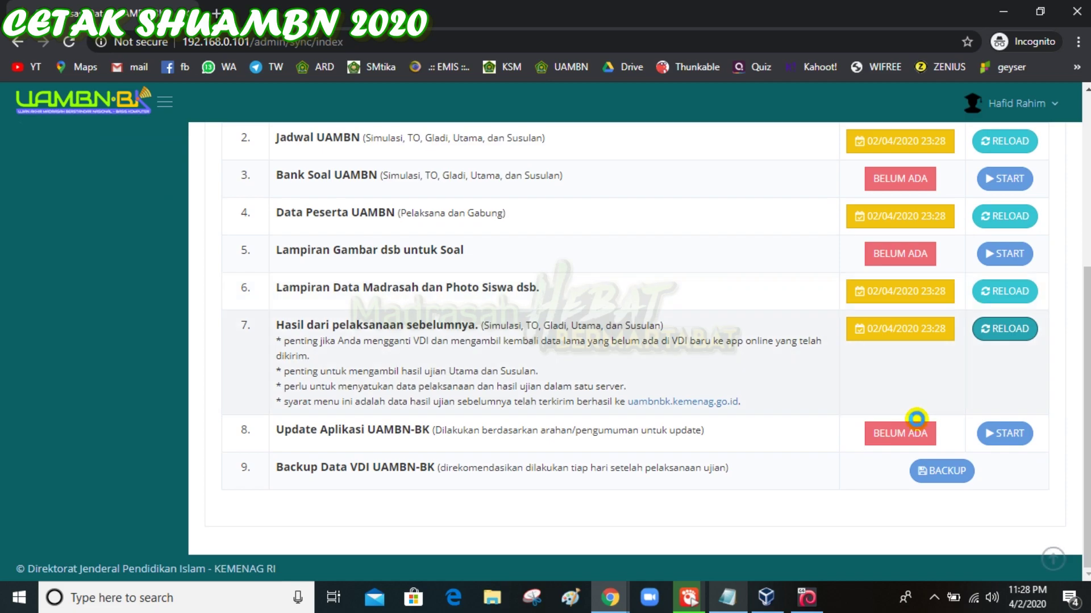
left_click(1005, 435)
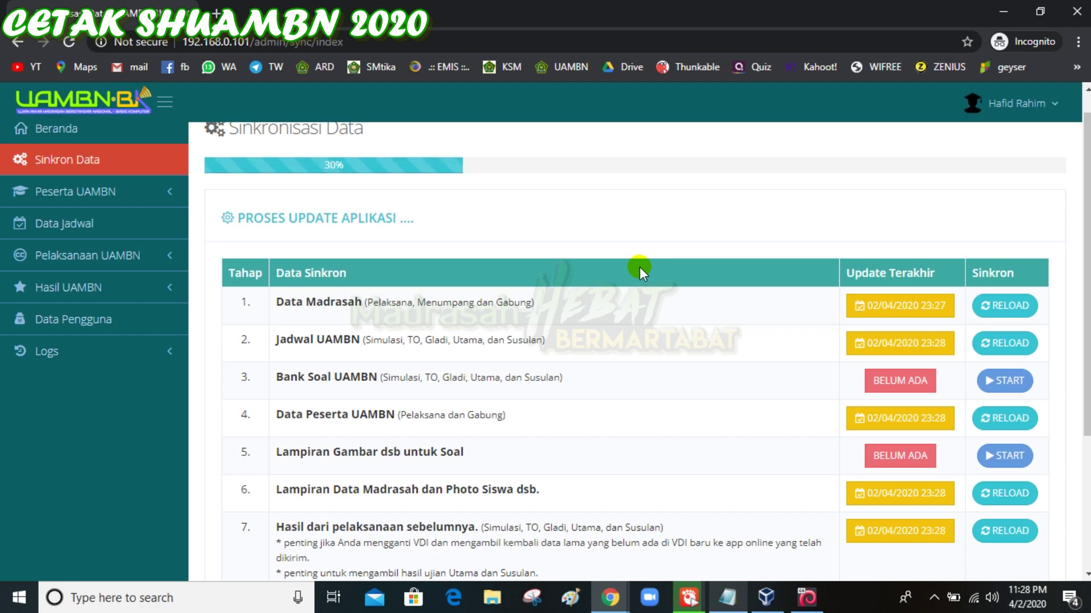
scroll(640, 267, "up", 1)
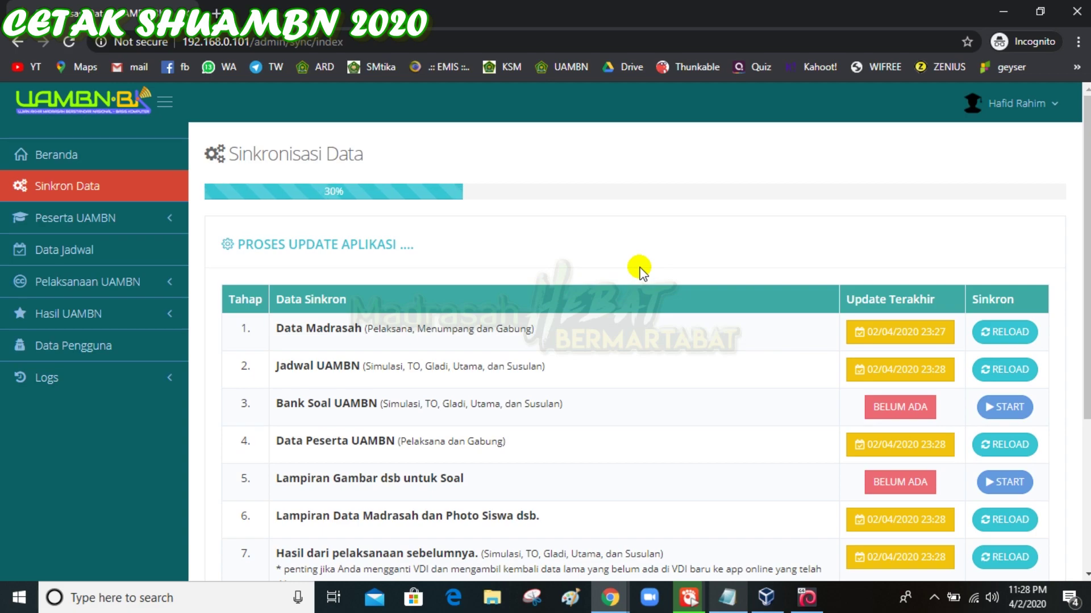
scroll(639, 274, "down", 1)
scroll(639, 274, "down", 2)
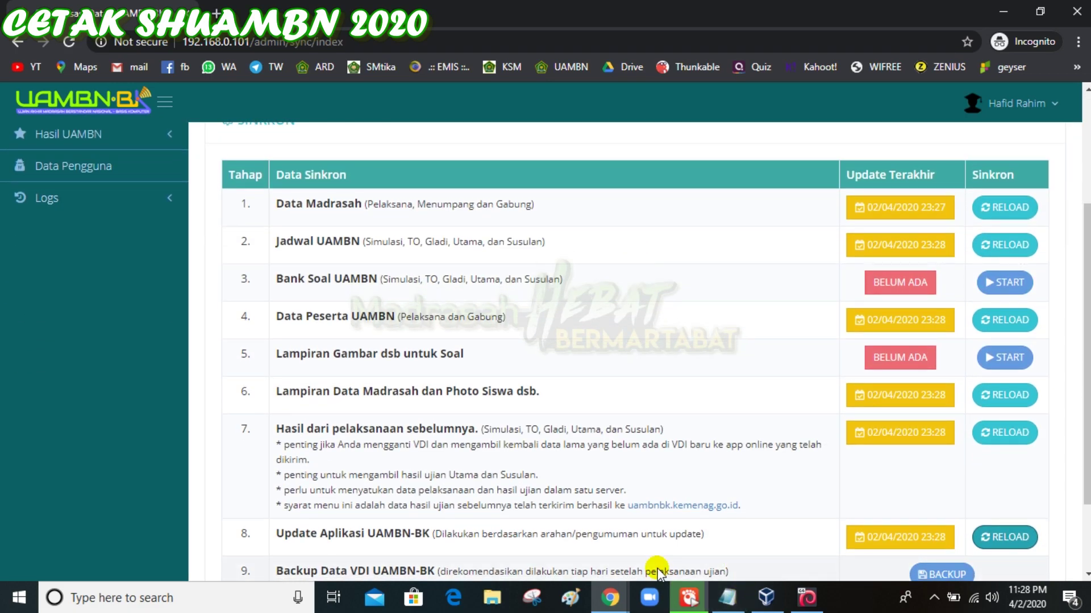
scroll(547, 381, "up", 3)
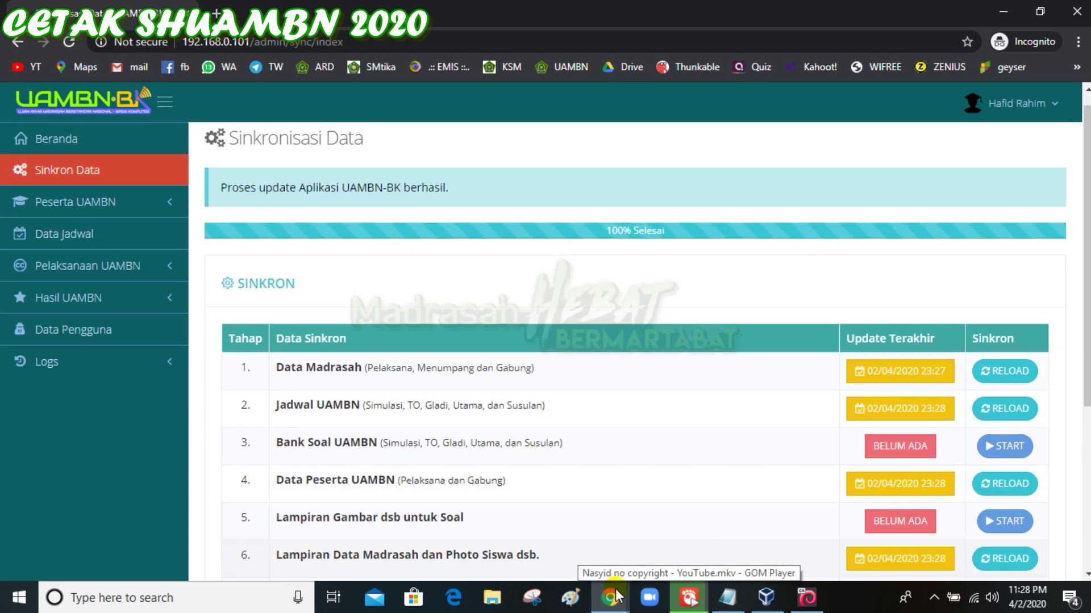
Check the Tahap 8 line and step 5 about logging out after the update in the instructions.
left_click(618, 604)
scroll(443, 321, "down", 1)
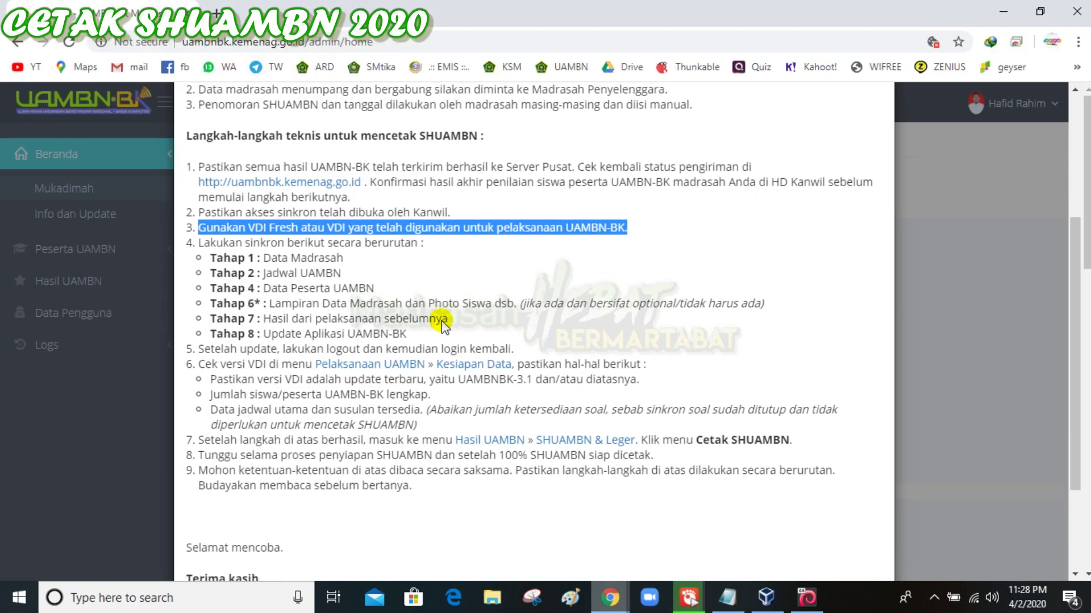
left_click_drag(201, 320, 409, 321)
left_click_drag(203, 326, 515, 334)
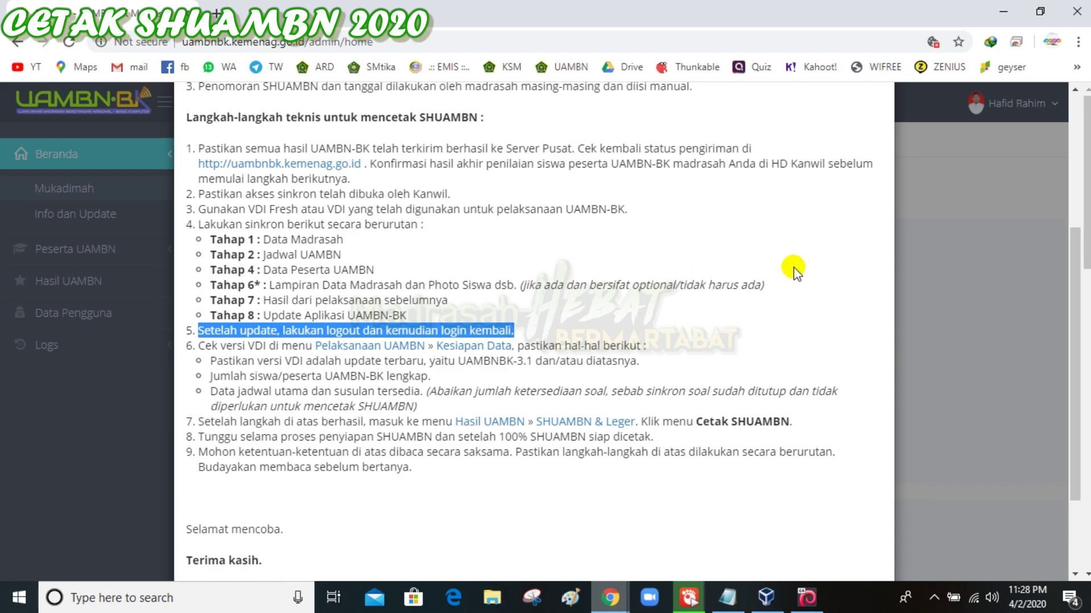
Log out from the user menu and sign back in with the admin username and password.
left_click(630, 594)
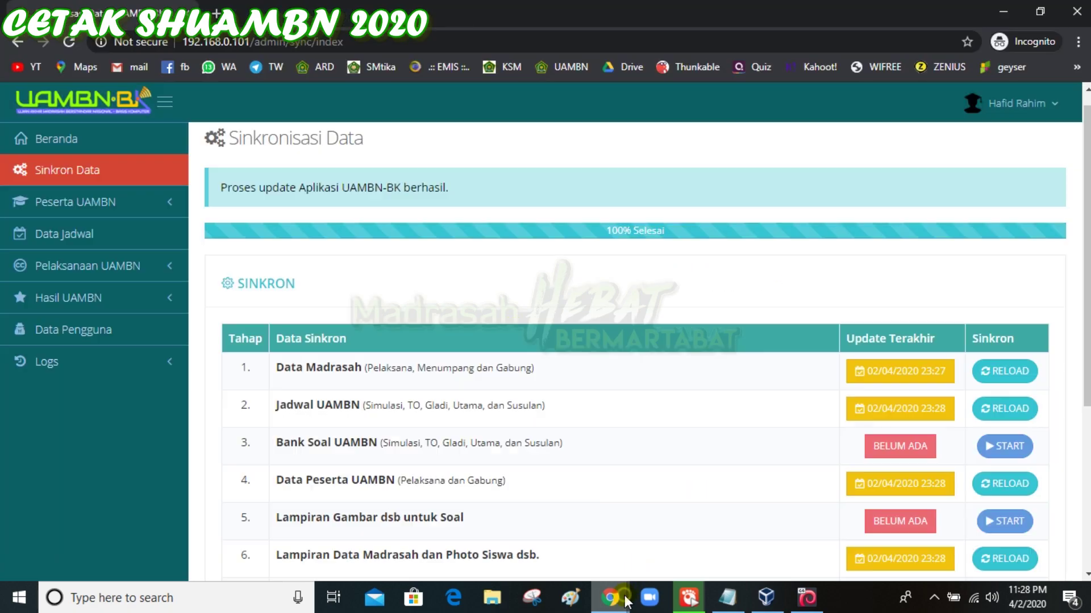
left_click(1016, 105)
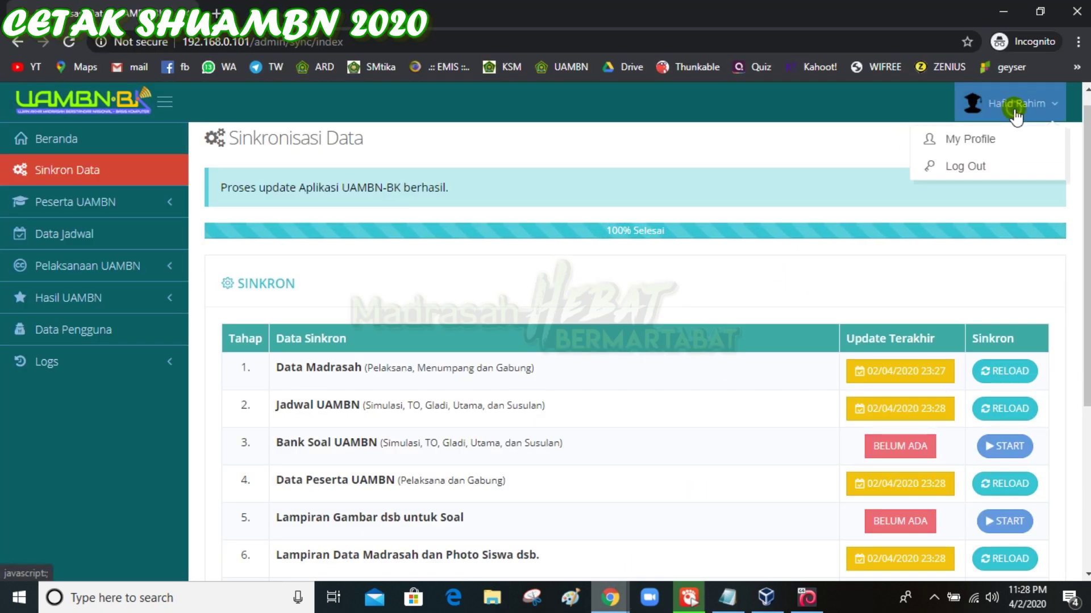
left_click(966, 170)
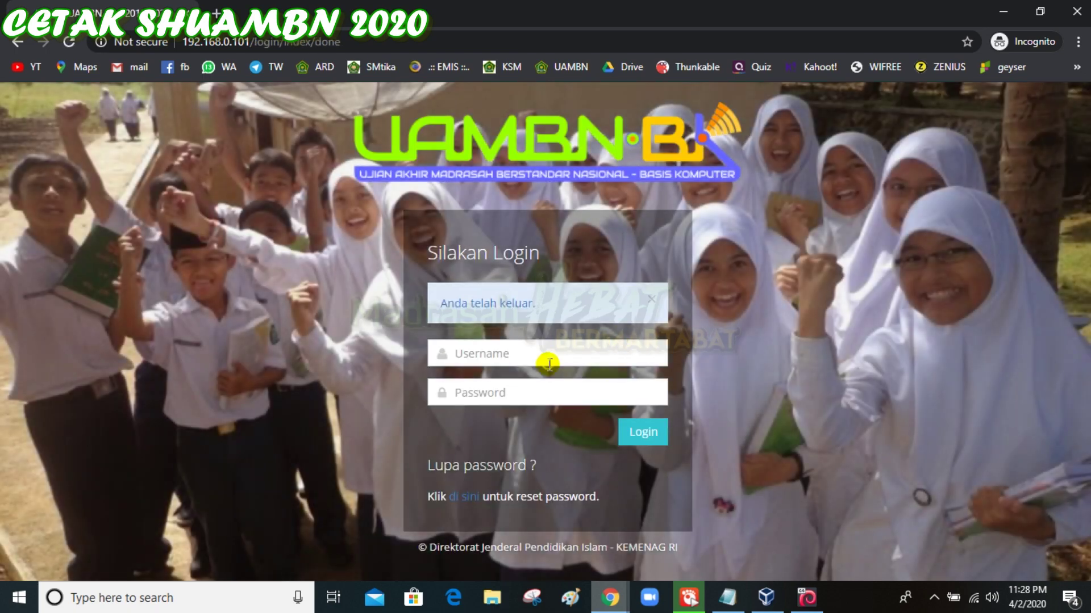
left_click(549, 364)
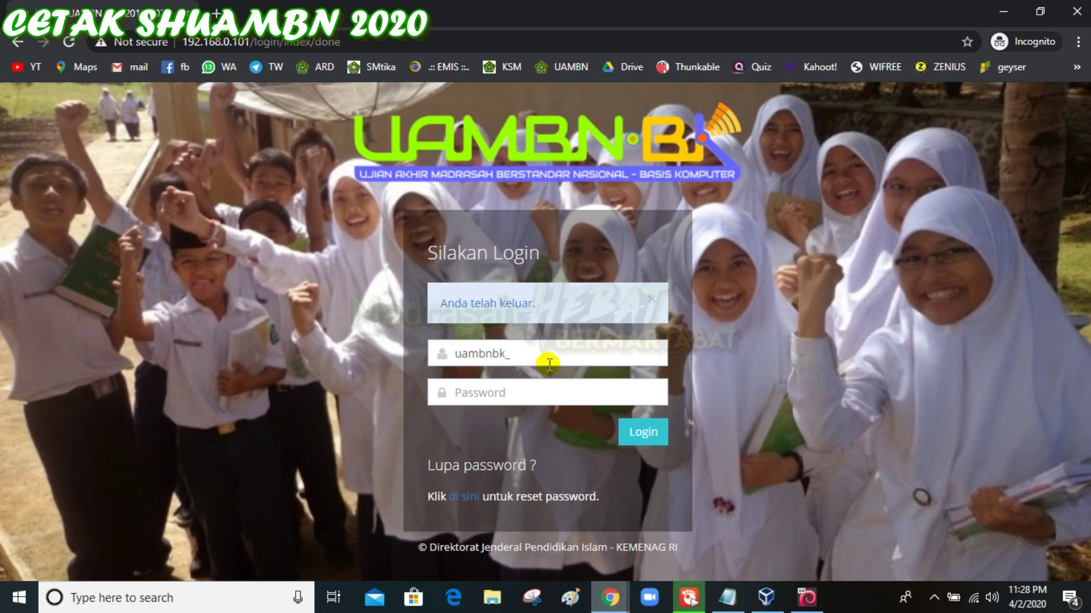
type("uambnbk_60729771")
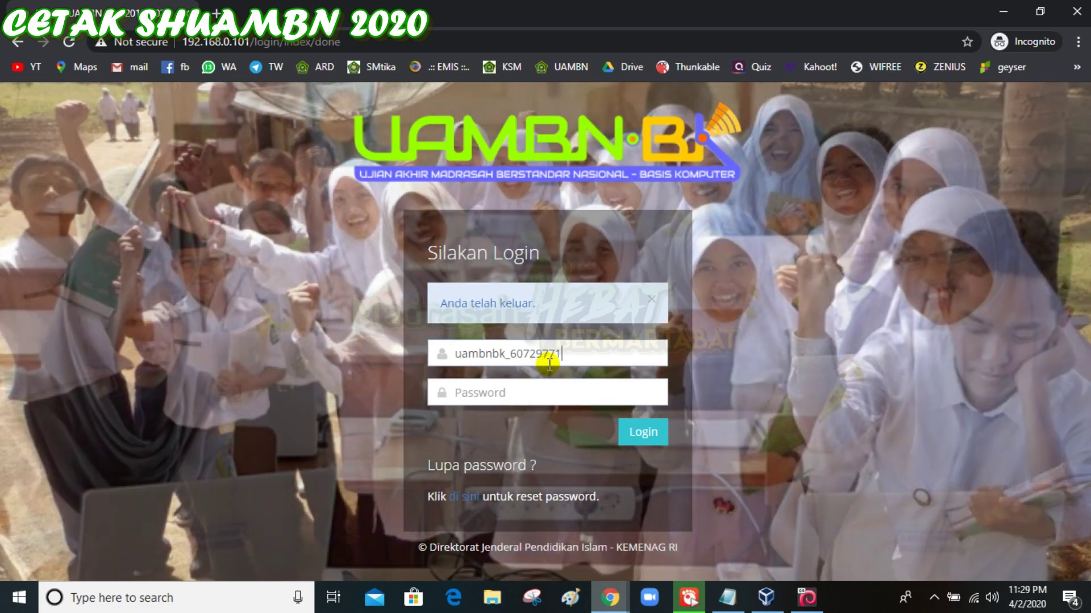
left_click(531, 391)
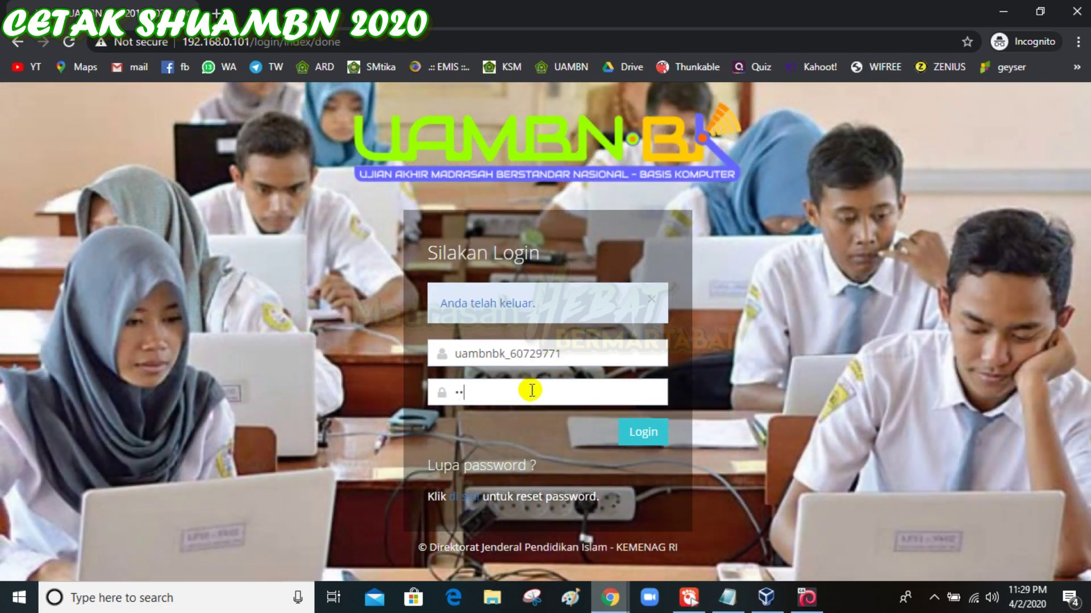
left_click(658, 433)
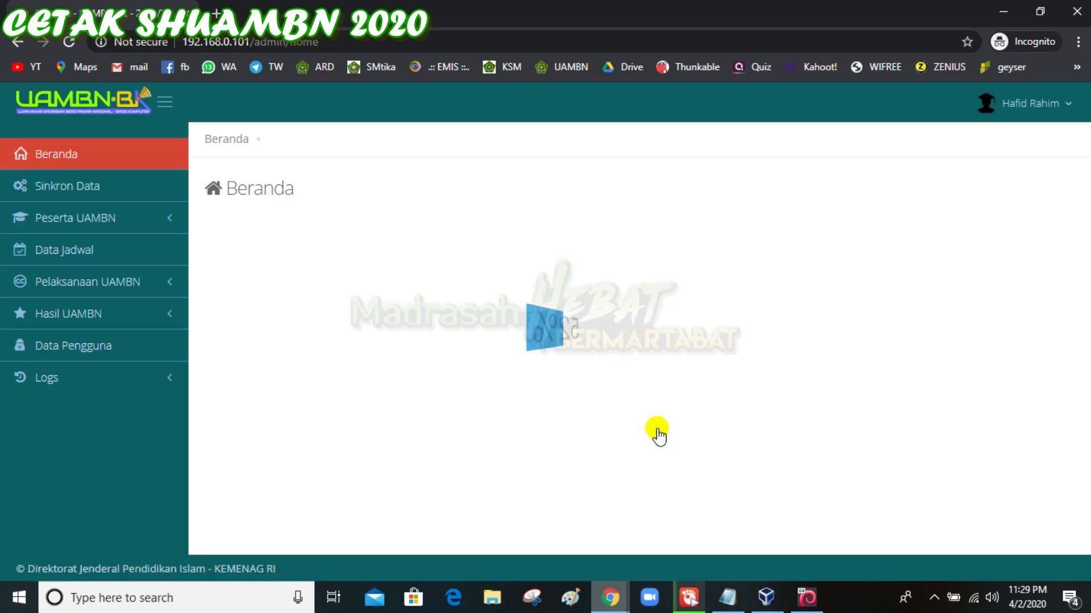
Note step 6's UAMBNBK-3.1 VDI requirement, dismiss the download-manager popups, and expand Pelaksanaan UAMBN.
scroll(325, 450, "down", 3)
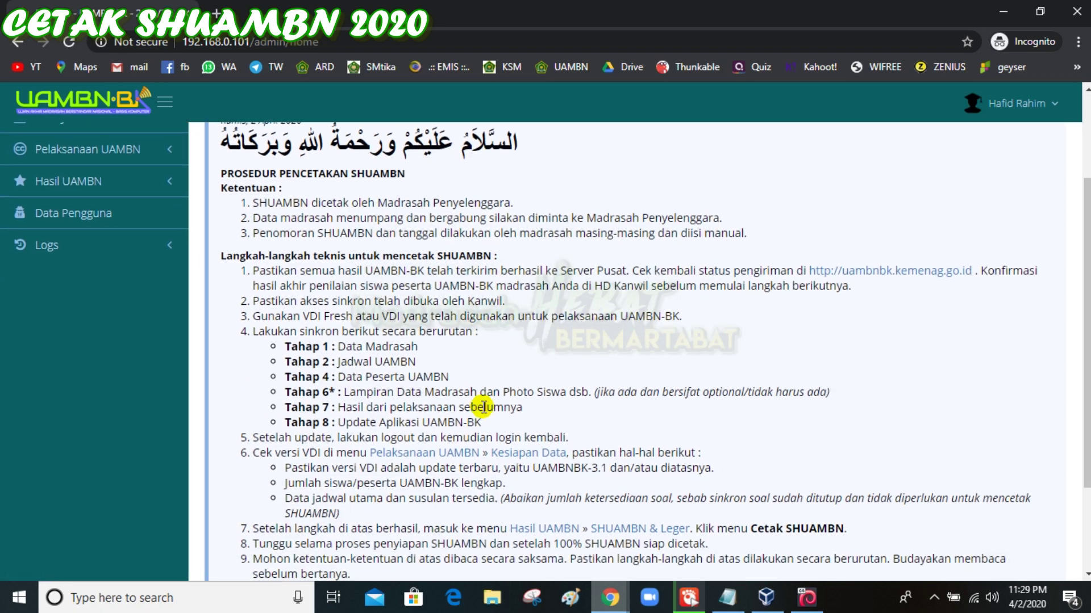
left_click_drag(256, 421, 695, 421)
left_click(700, 230)
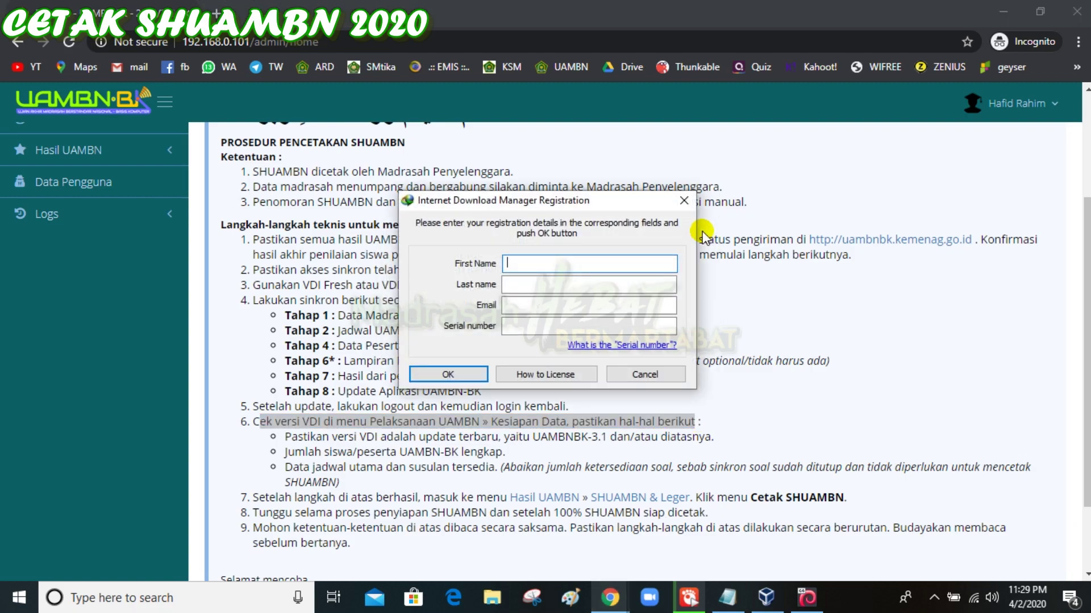
left_click(701, 226)
left_click_drag(285, 437, 611, 443)
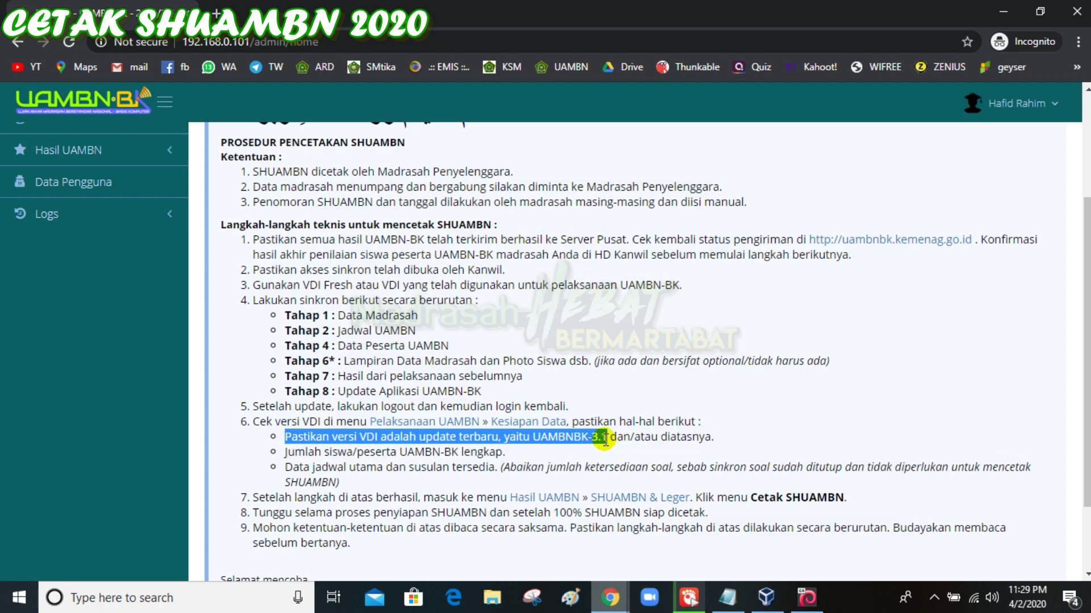
scroll(396, 307, "up", 3)
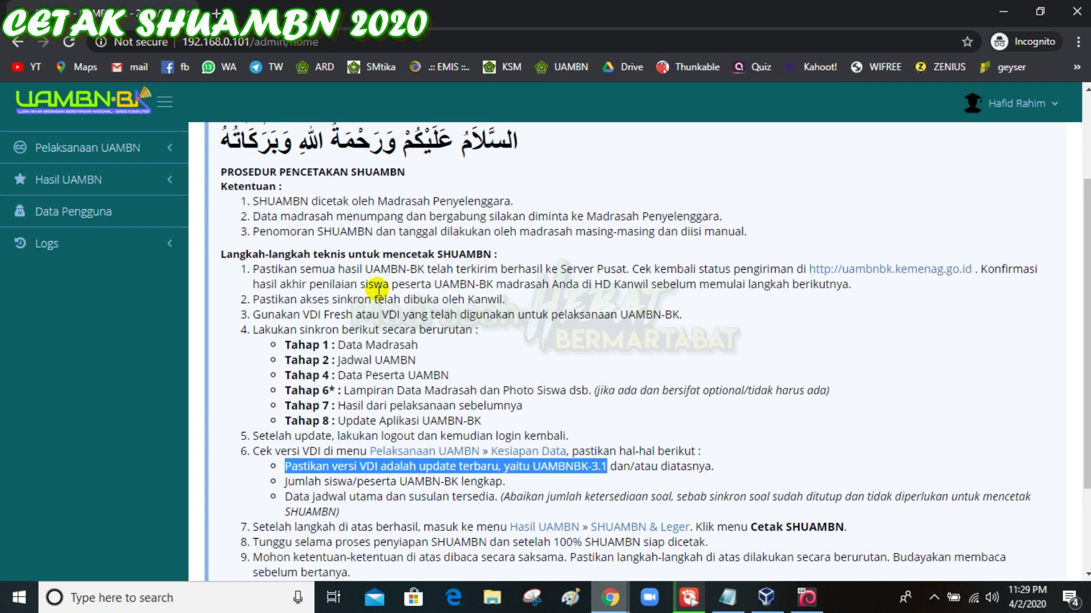
left_click(148, 283)
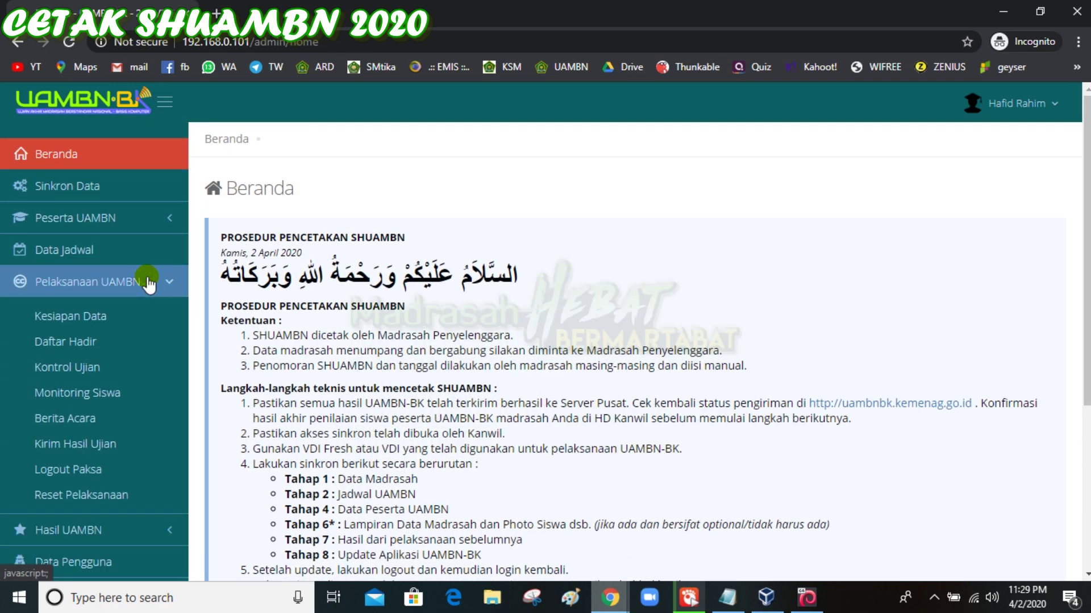
Open Kesiapan Data and check VDI version UAMBNBK-3.1.0 and the madrasah details.
left_click(117, 317)
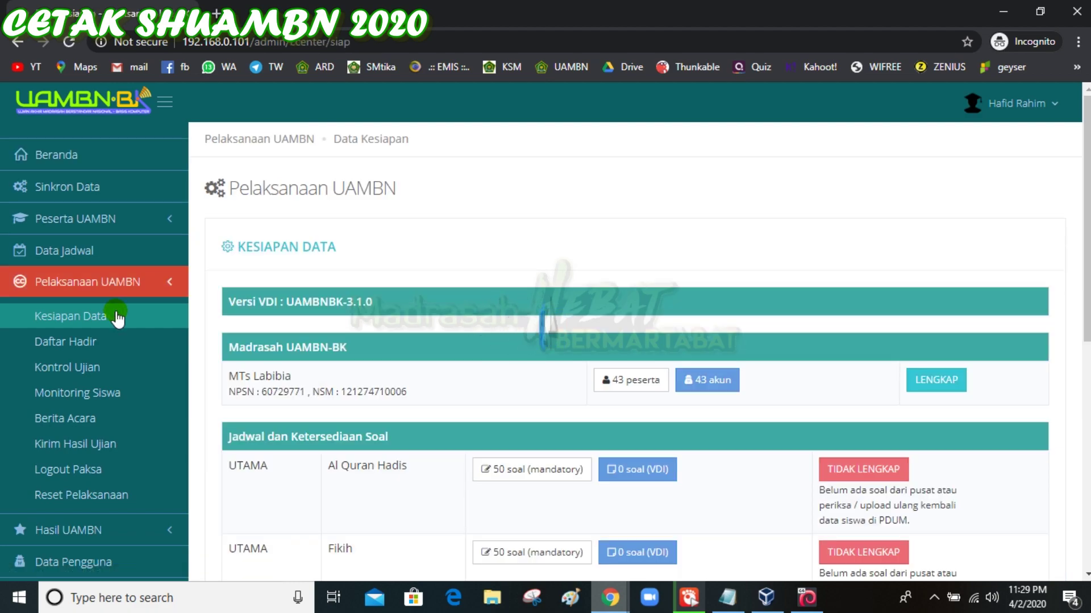
left_click_drag(393, 292, 230, 302)
left_click_drag(243, 340, 504, 396)
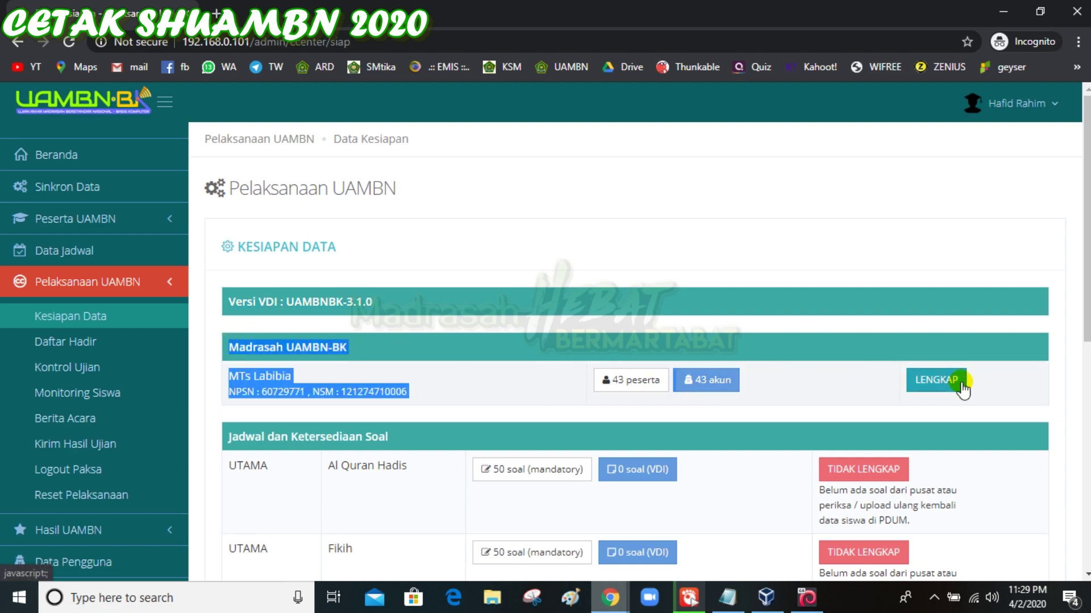
Review the schedule note and steps 7–8 (open SHUAMBN & Leger, wait for 100%) online.
left_click(625, 607)
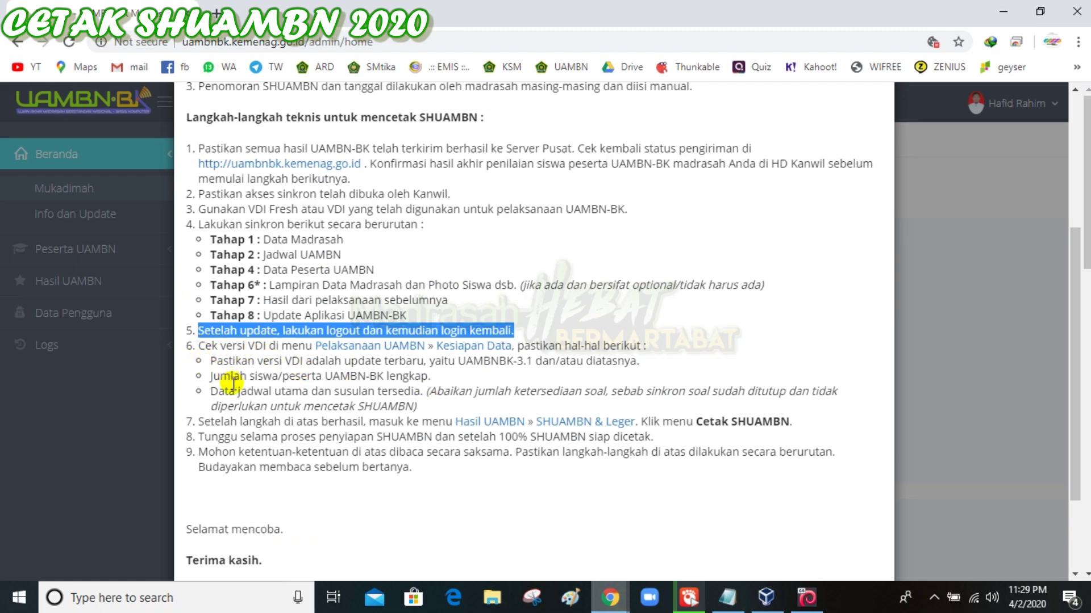
left_click_drag(214, 395, 458, 405)
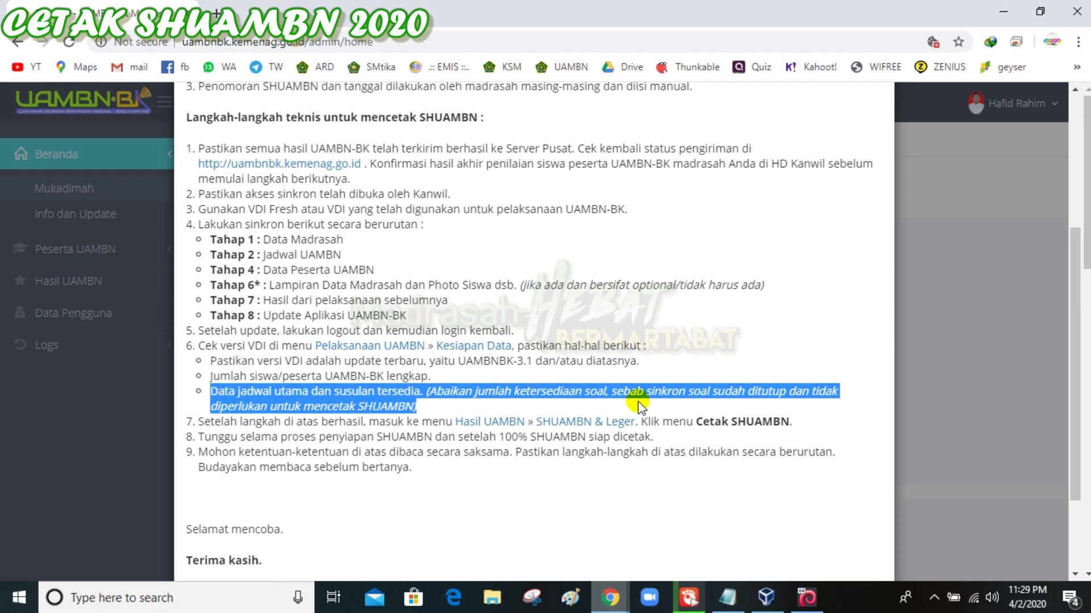
scroll(187, 434, "down", 1)
left_click_drag(199, 407, 776, 407)
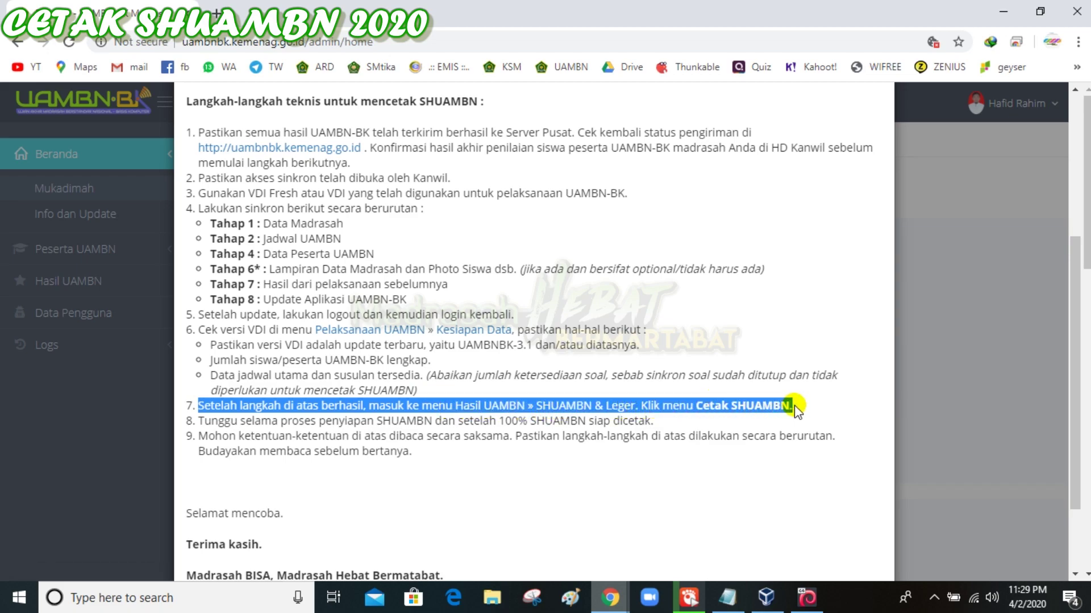
left_click_drag(199, 421, 655, 422)
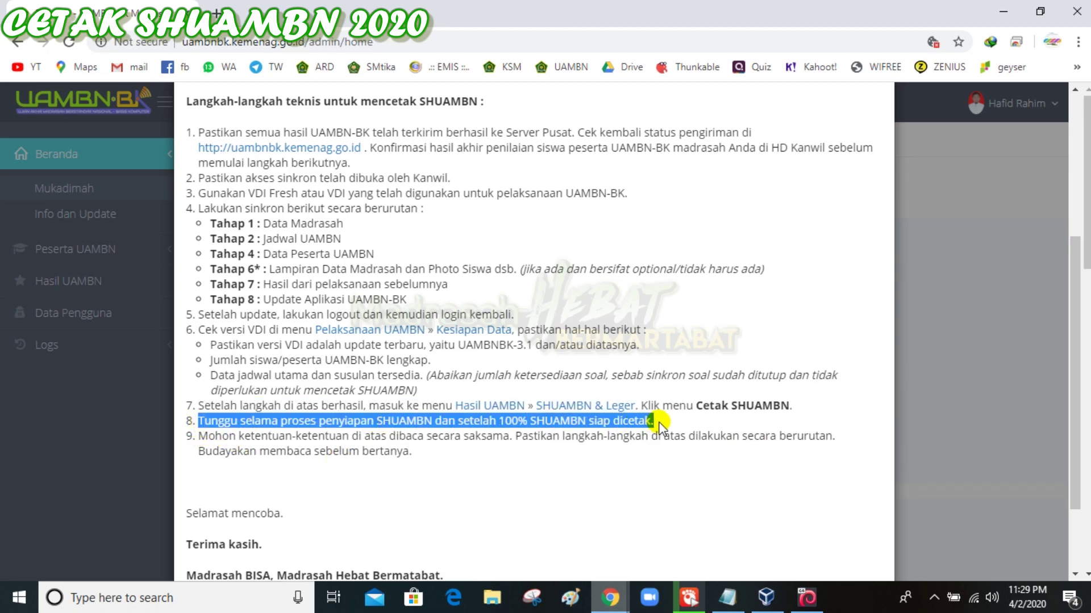
left_click(611, 599)
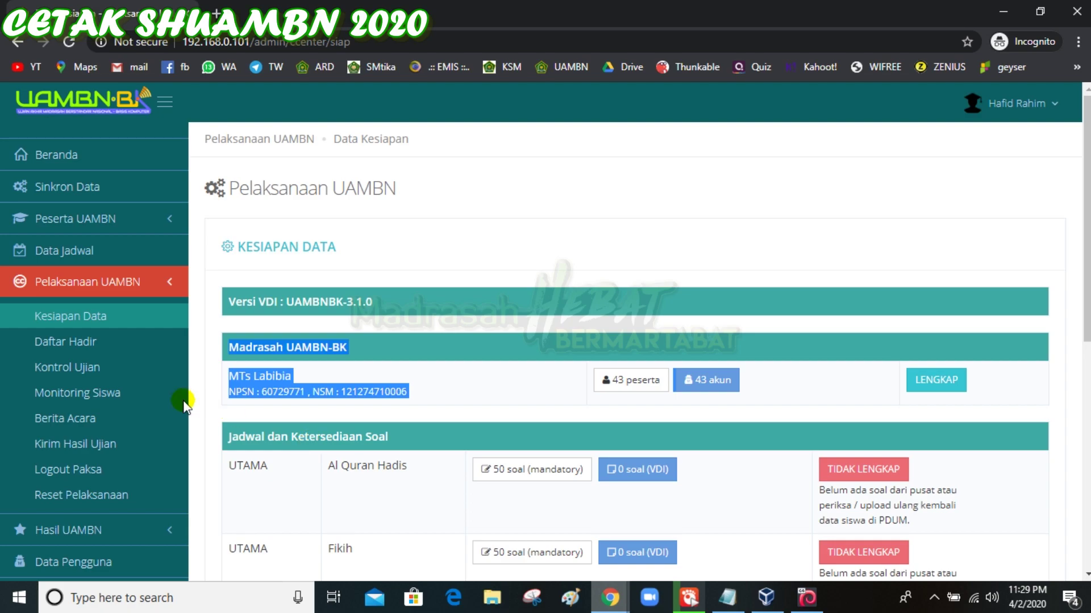
On Hasil & Lembar Jawaban, search results with Jenis Ujian UTAMA & SUSULAN and no schedule.
left_click(71, 284)
left_click(80, 313)
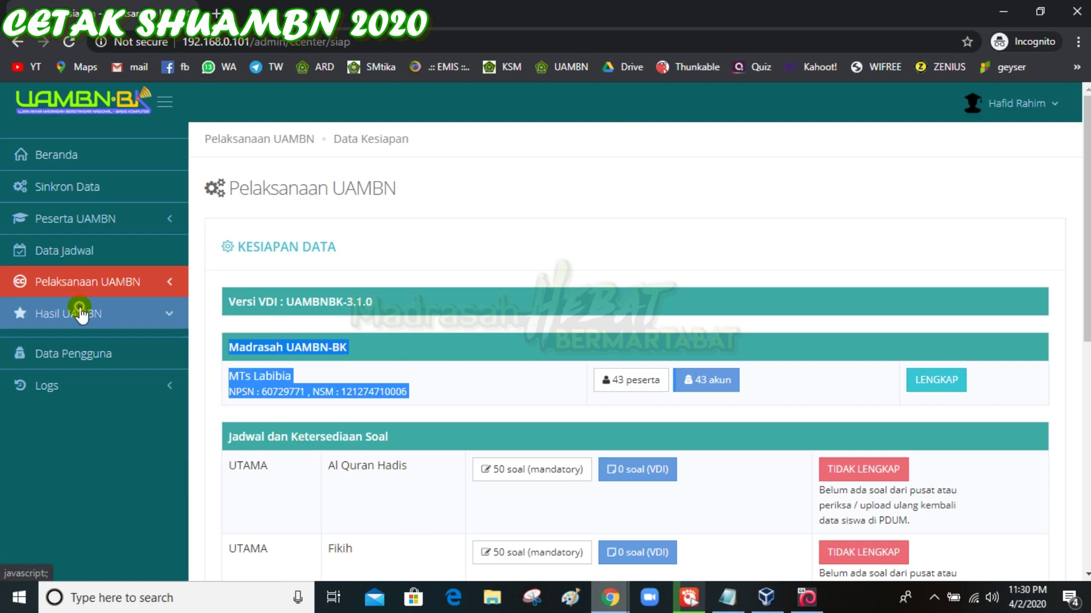
left_click(92, 334)
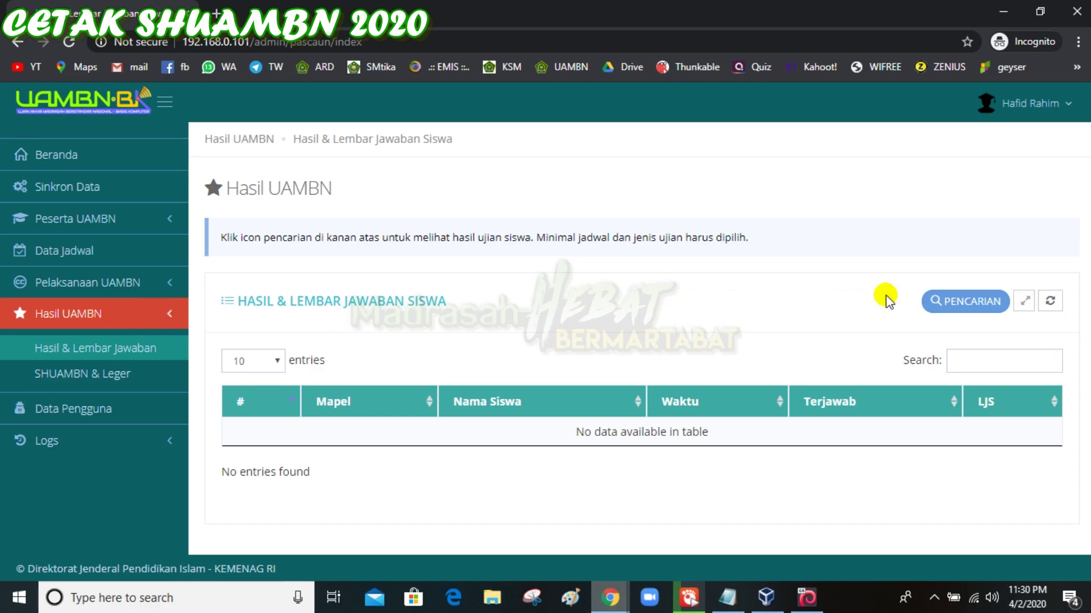
left_click(960, 296)
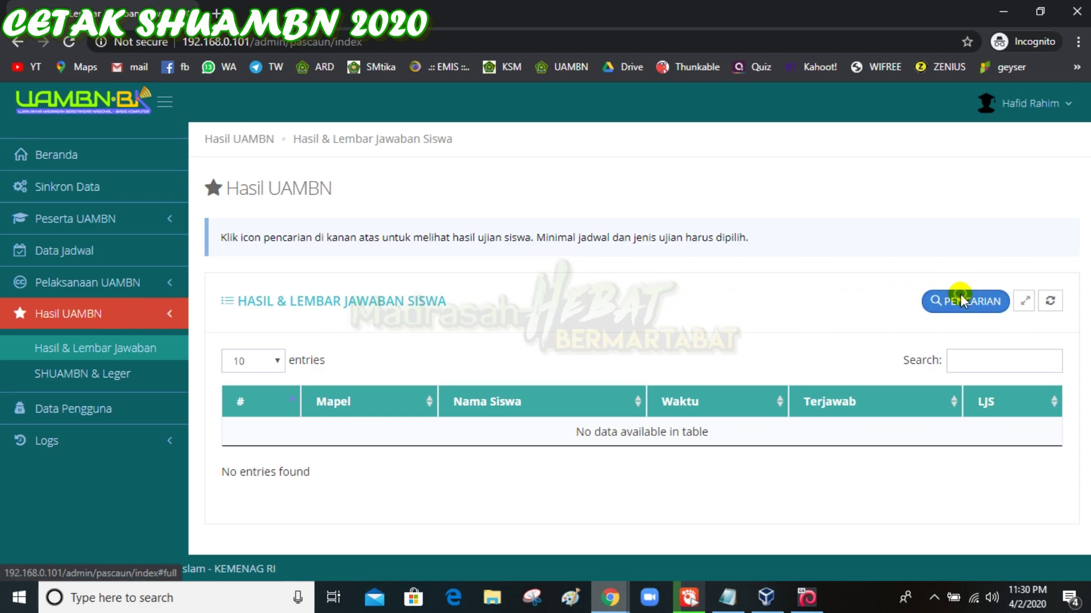
left_click(746, 255)
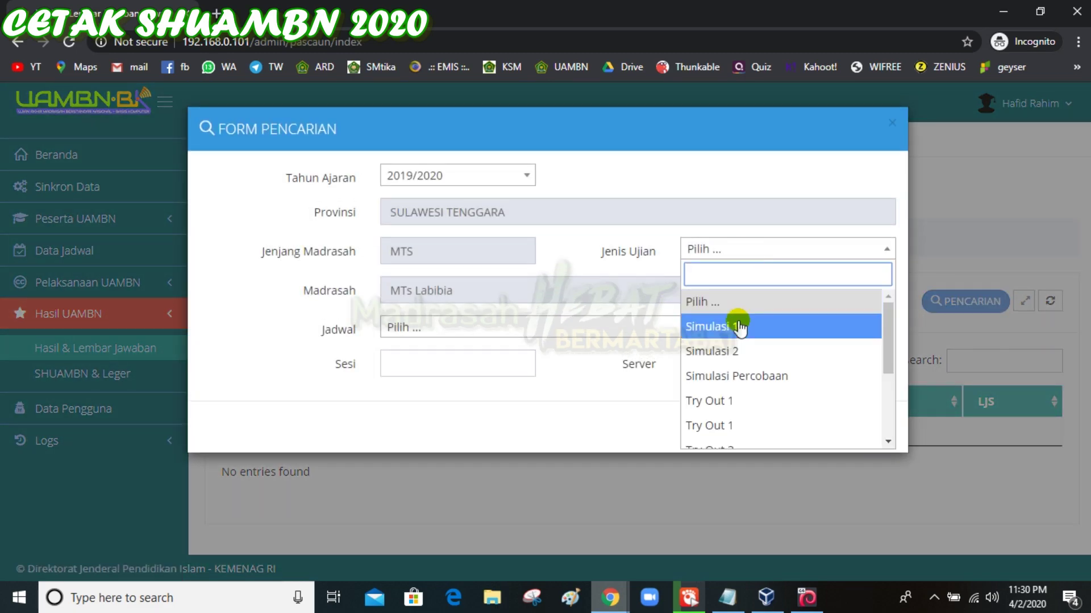
type("ut")
left_click(725, 401)
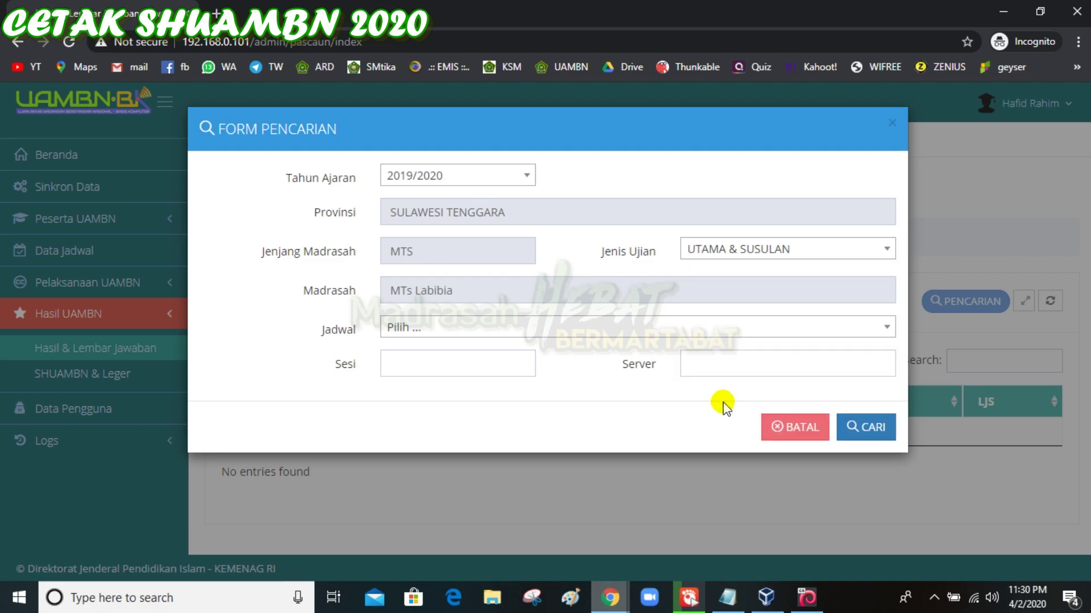
left_click(510, 329)
left_click(509, 329)
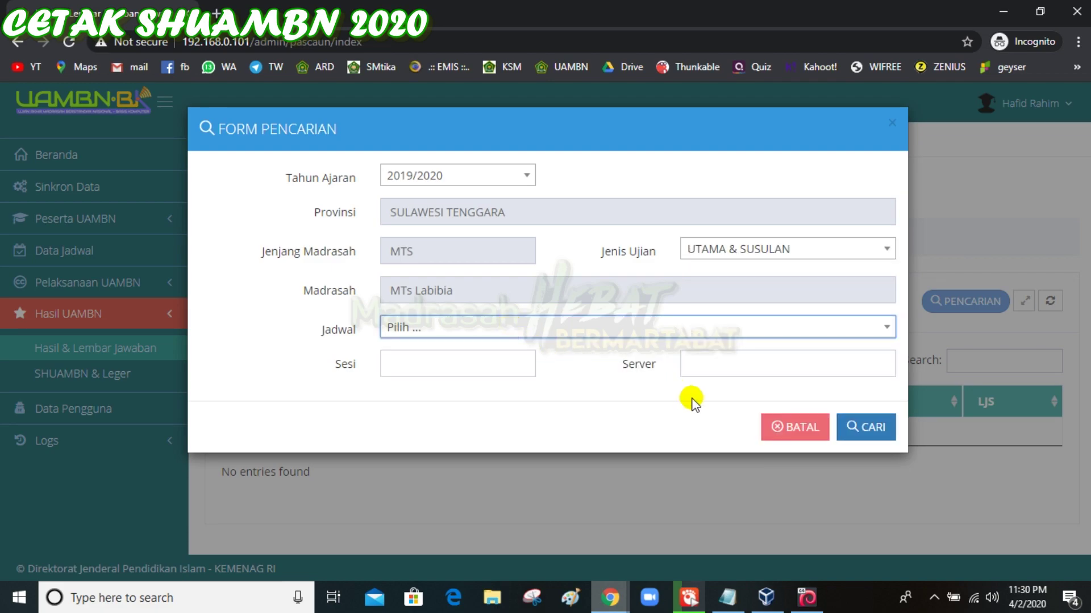
left_click(863, 429)
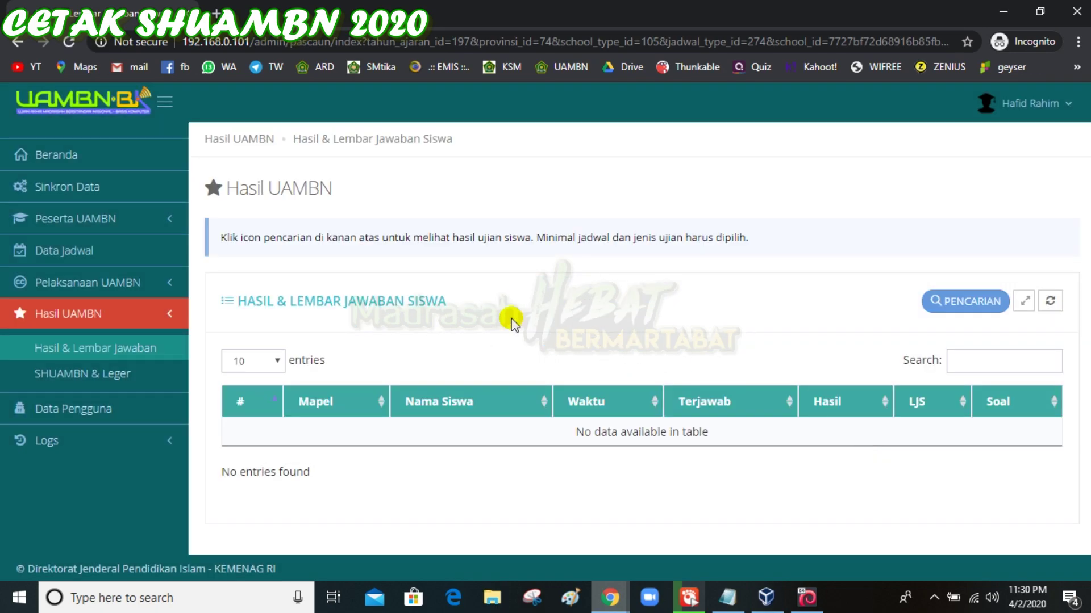
left_click_drag(221, 241, 736, 250)
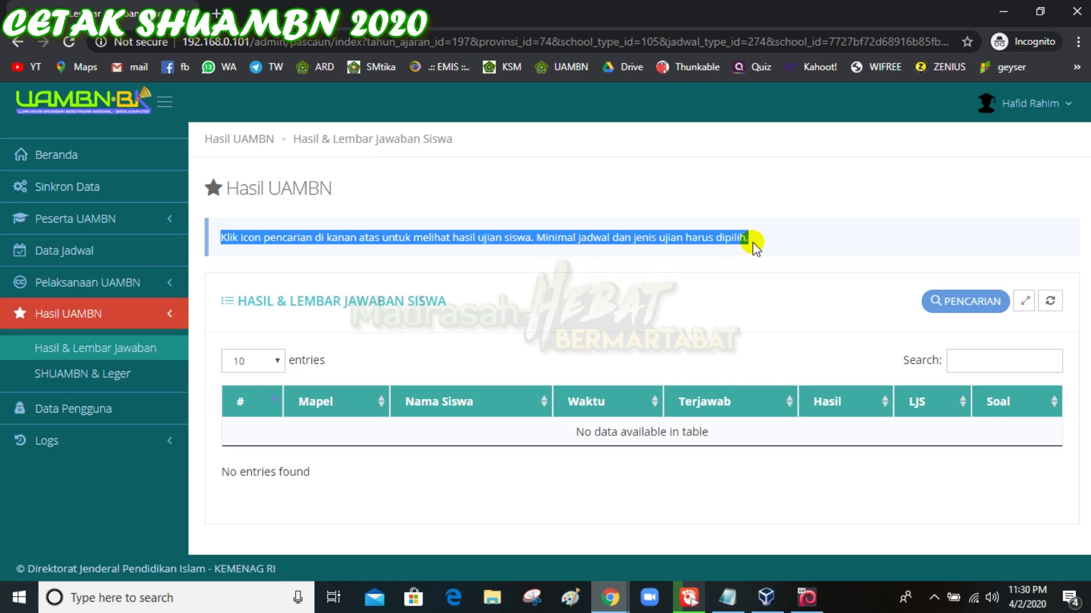
Cancel the search form with BATAL and open the SHUAMBN & Leger results list.
left_click(933, 304)
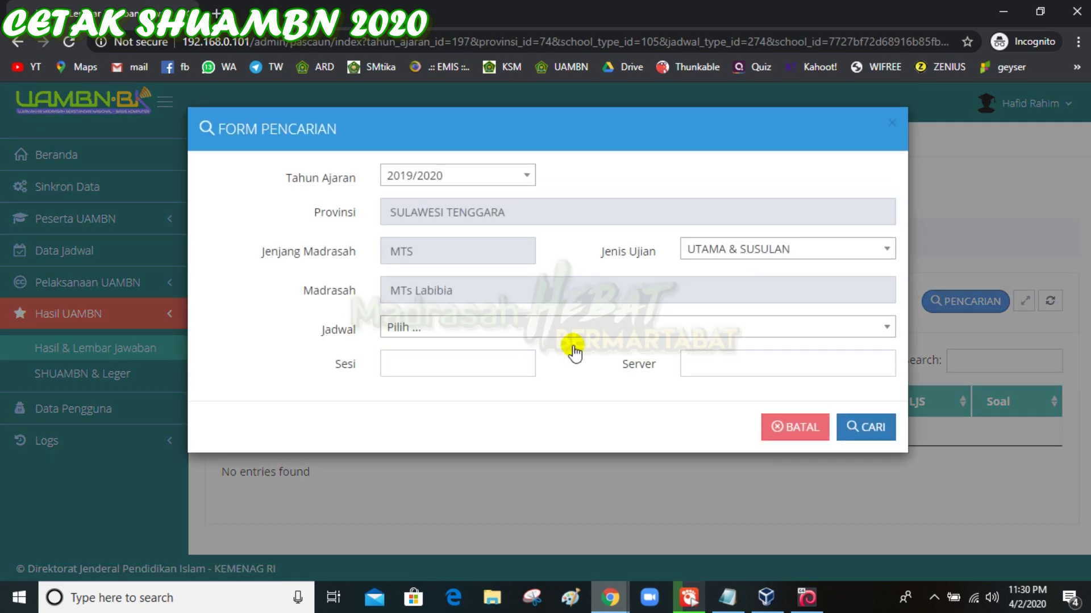
left_click(511, 335)
left_click(511, 336)
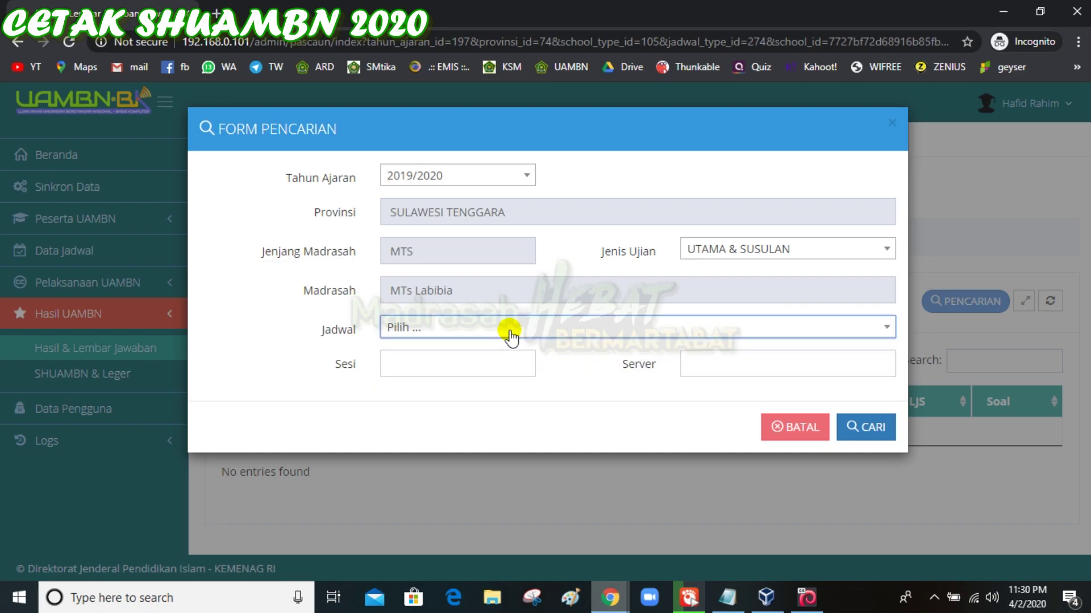
left_click(797, 435)
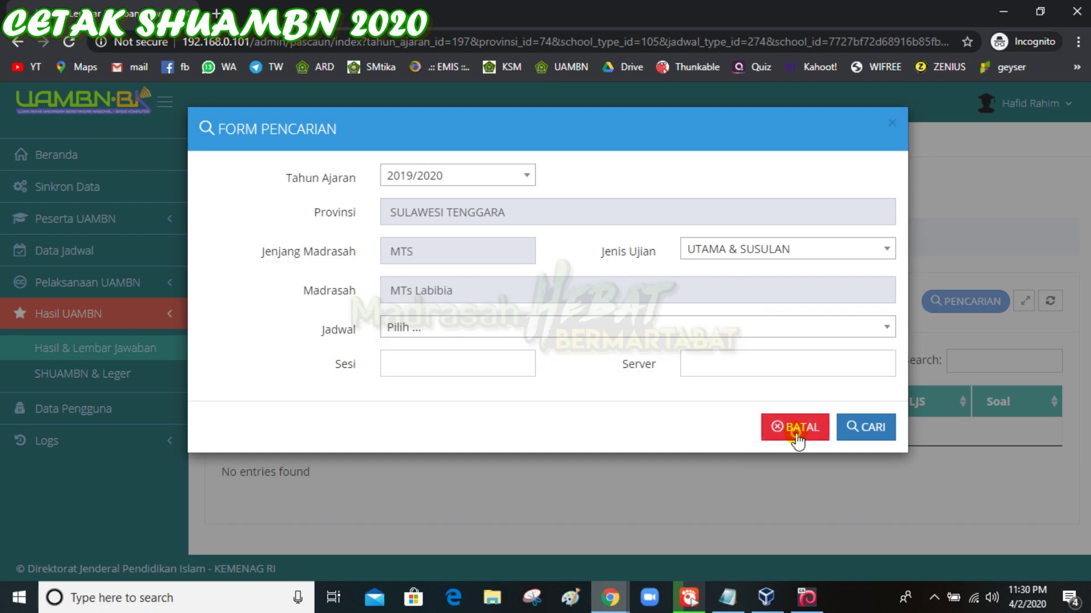
left_click(125, 376)
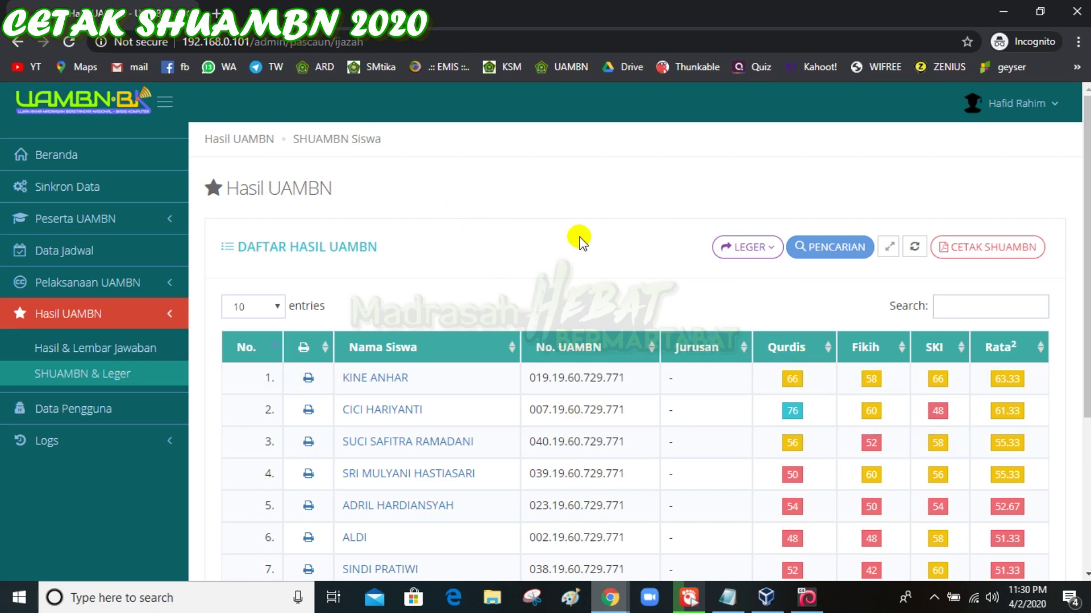
Sort the results by Qurdis score, then by Rata² average in both directions.
left_click(786, 344)
left_click(1011, 347)
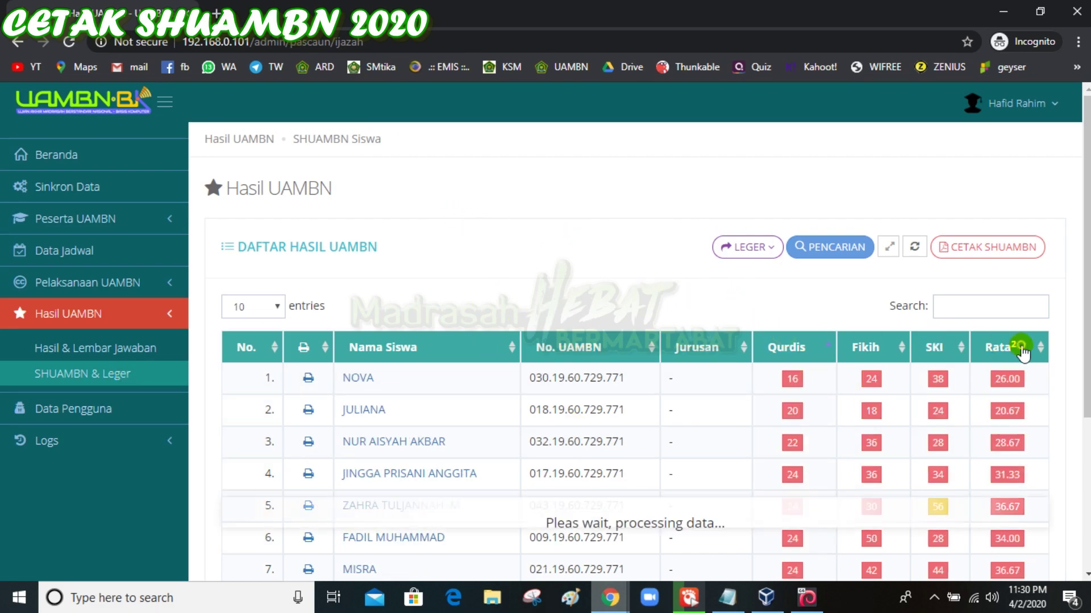
left_click(1010, 347)
scroll(1010, 352, "down", 1)
scroll(1010, 352, "up", 1)
Export the leger as an Excel file and start the CETAK SHUAMBN generation.
left_click(747, 246)
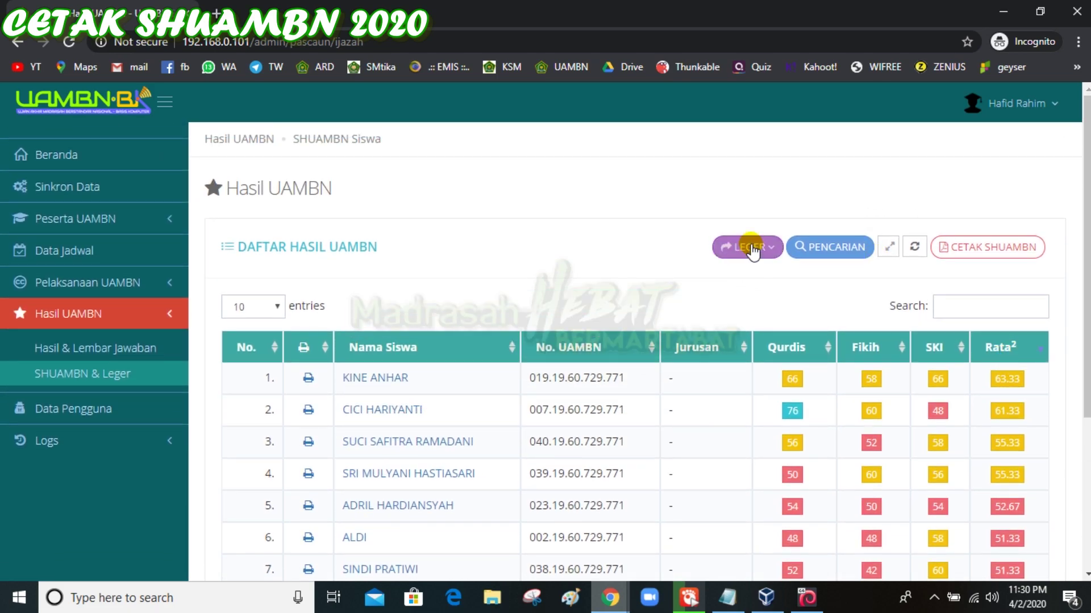
left_click(689, 282)
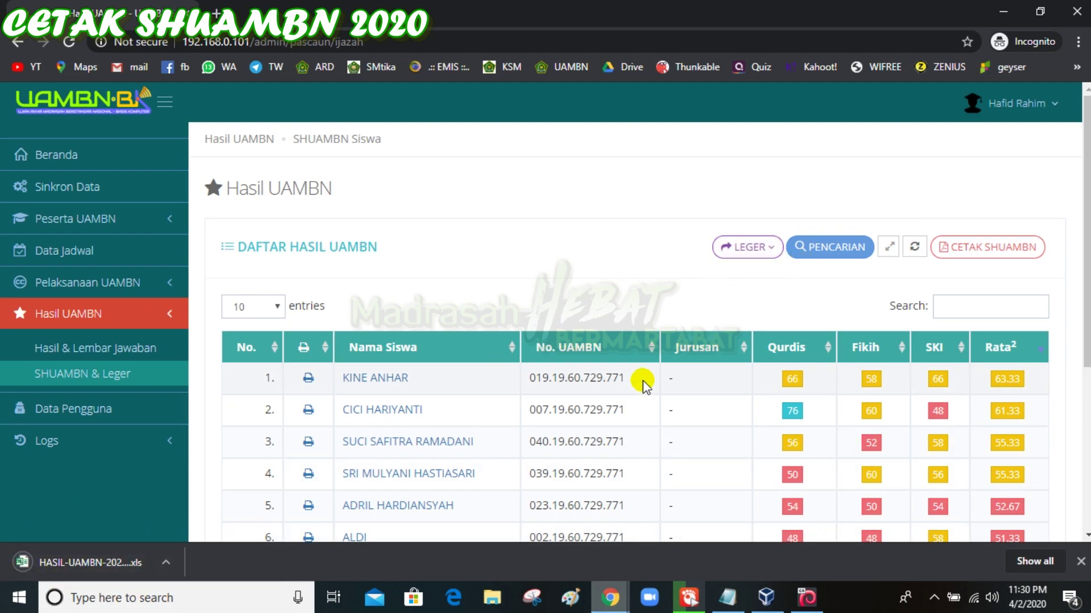
left_click(953, 248)
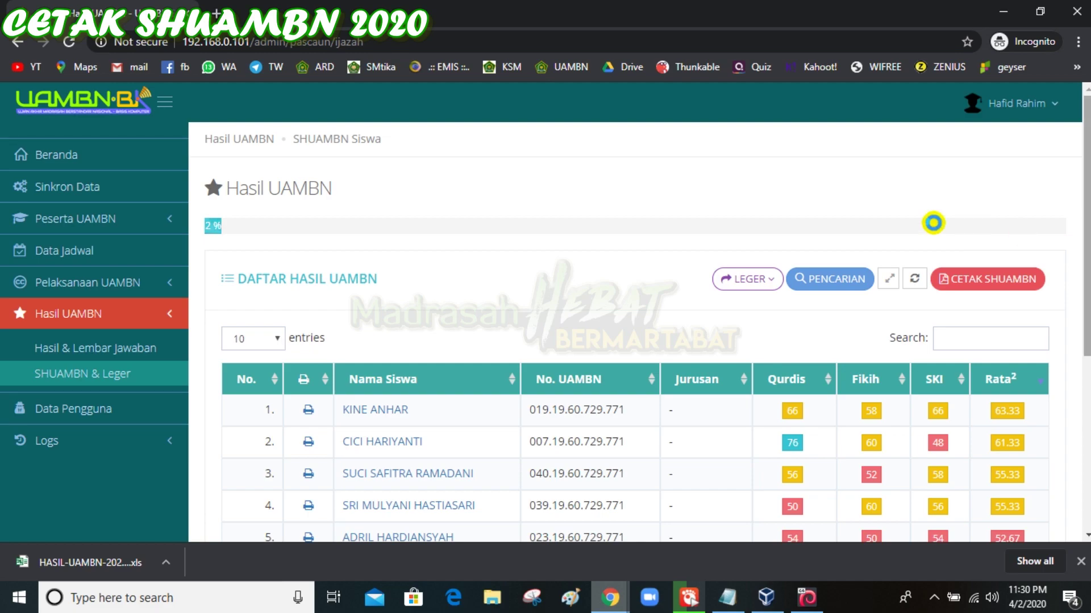
Zoom the page to 110% and mark the SHUAMBN progress bar with the recorder's pen.
key("ctrl+plus")
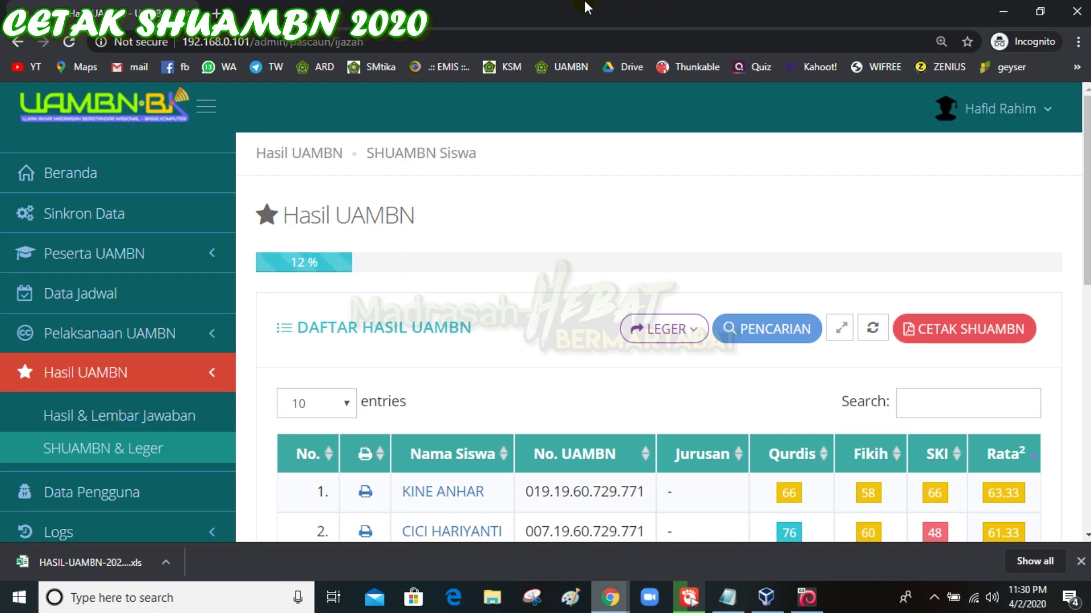
mouse_move(586, 7)
left_click(691, 10)
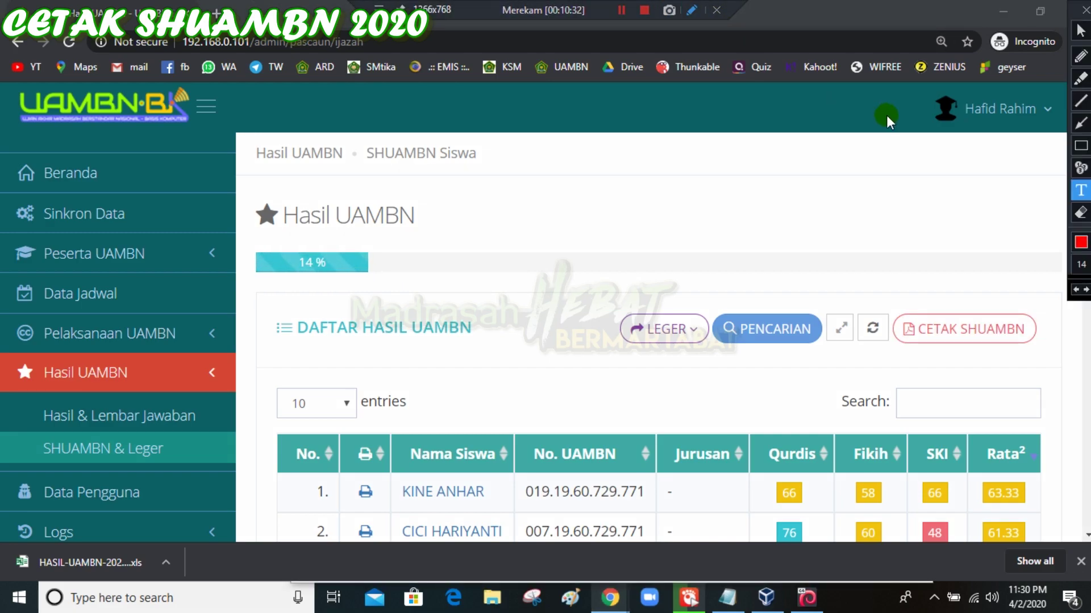
left_click(1080, 101)
left_click(1081, 147)
left_click_drag(603, 286, 1051, 361)
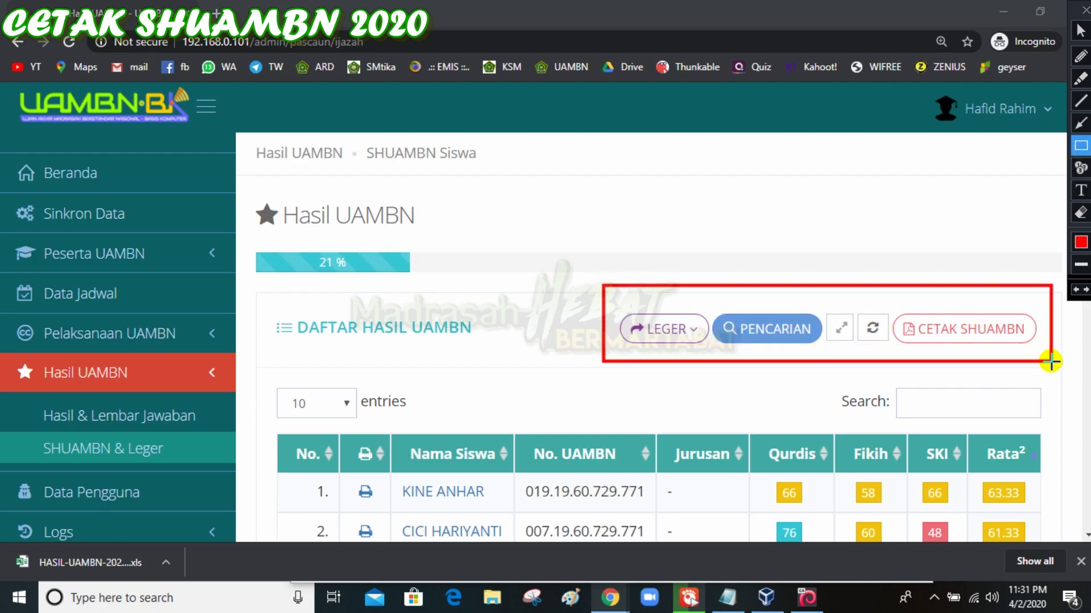
Add another pen stroke over the progress bar and bring the Notepad how-to notes forward.
left_click(1082, 123)
mouse_move(931, 324)
left_mouse_down()
mouse_move(514, 268)
mouse_move(462, 278)
mouse_move(481, 264)
left_mouse_up()
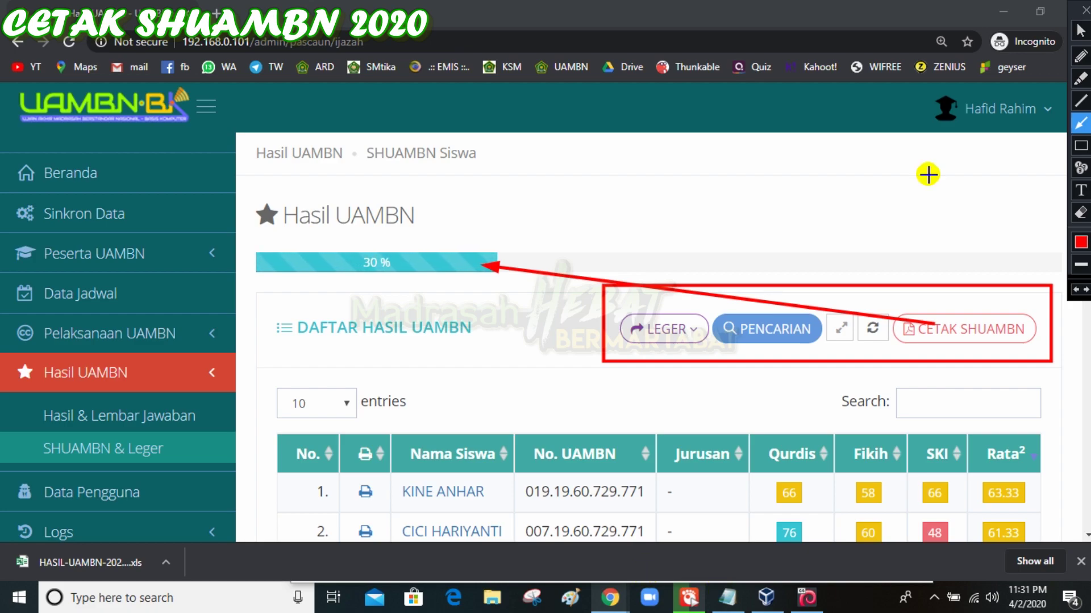
left_click(1081, 31)
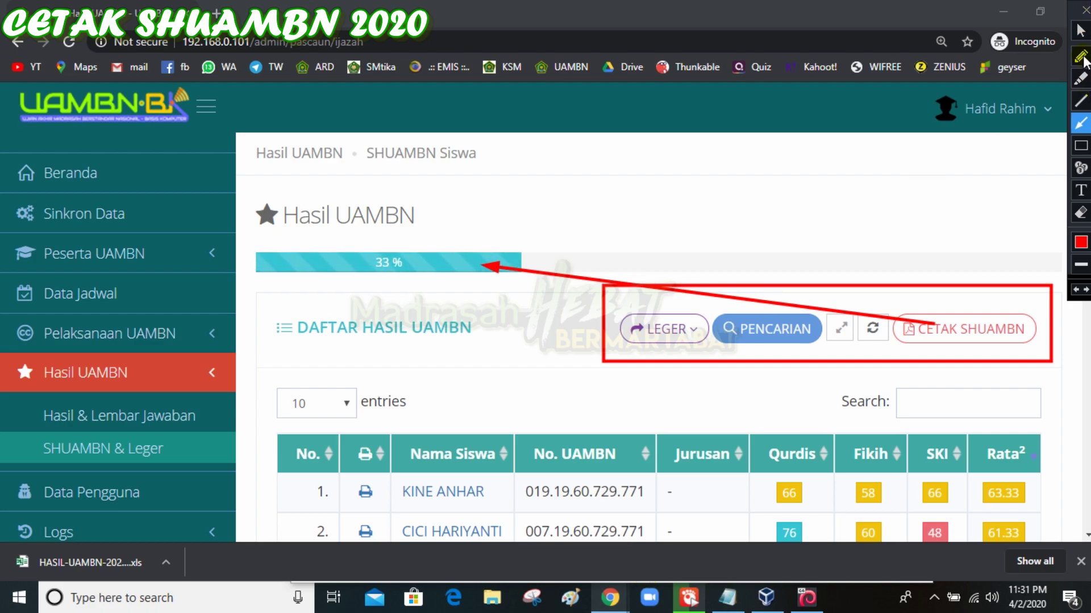
left_click(1080, 31)
left_click(728, 597)
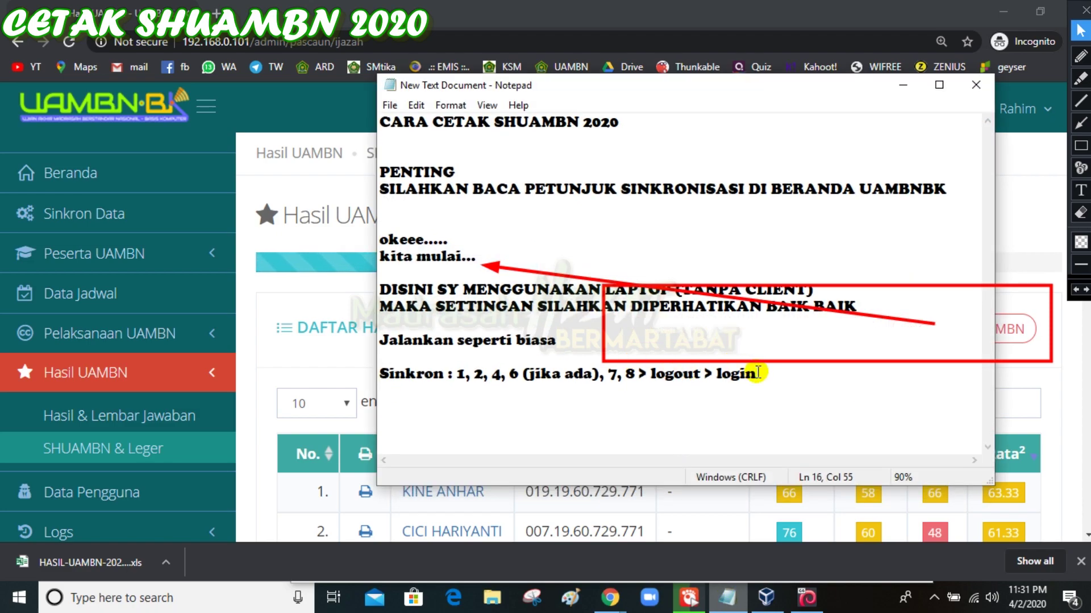
Minimise Notepad to return to the Hasil UAMBN page with the print at 95%.
left_click(1085, 10)
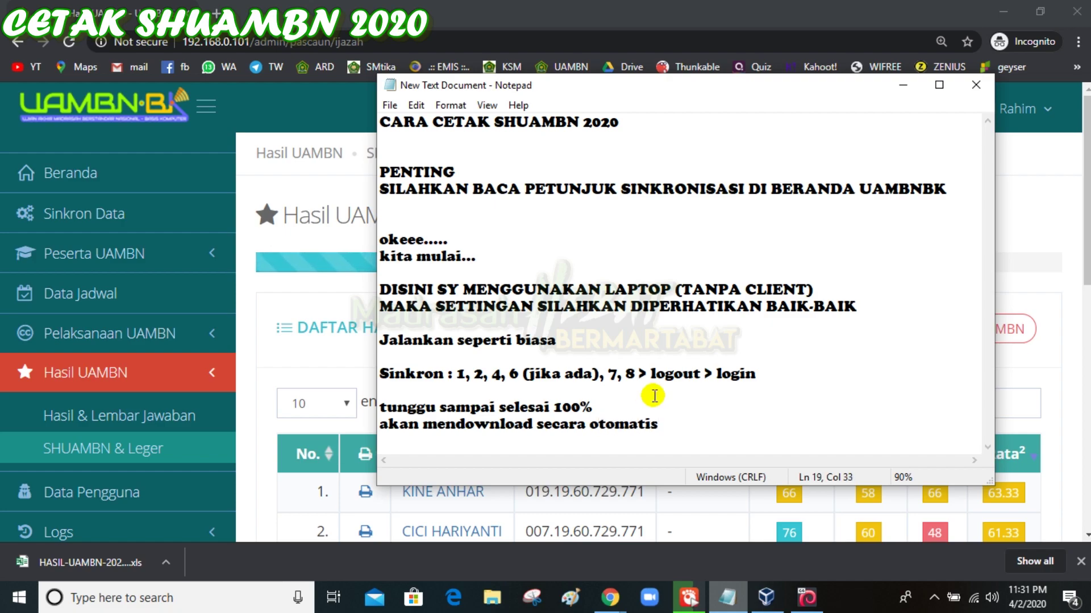
left_click(903, 87)
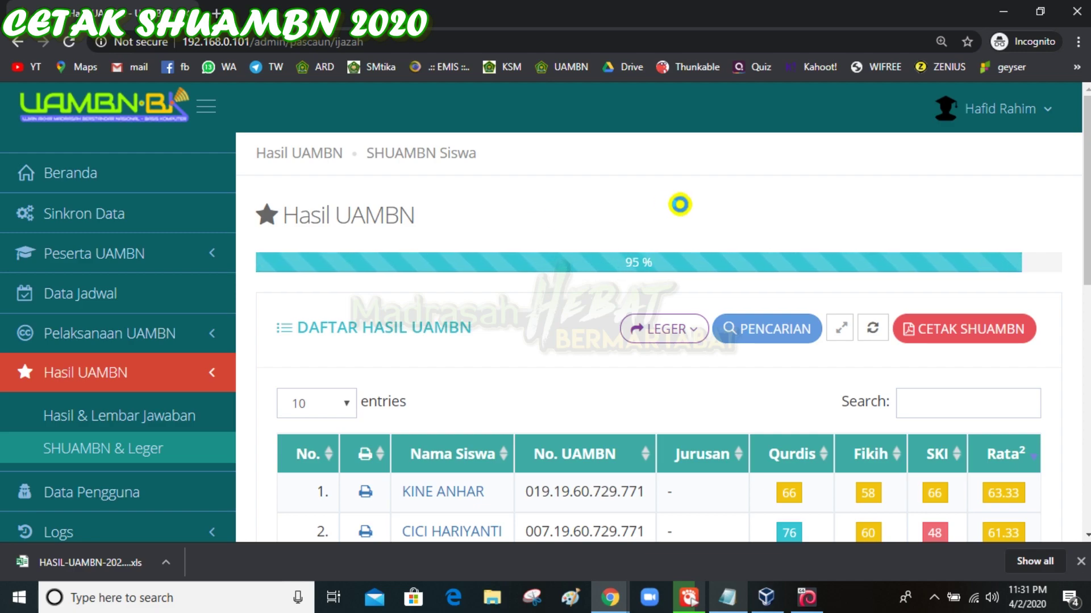
Save ijazah.pdf into F:\SHUAMBN 2020 and start its download.
key("ctrl+plus")
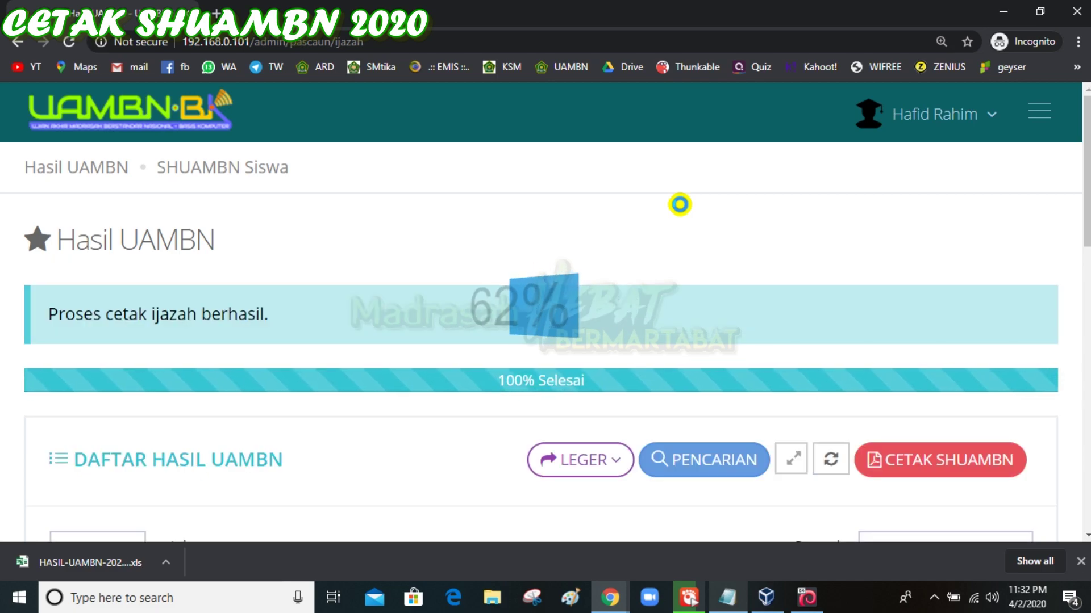
key("ctrl+minus")
key("ctrl+minus")
key("ctrl+minus")
key("ctrl+minus")
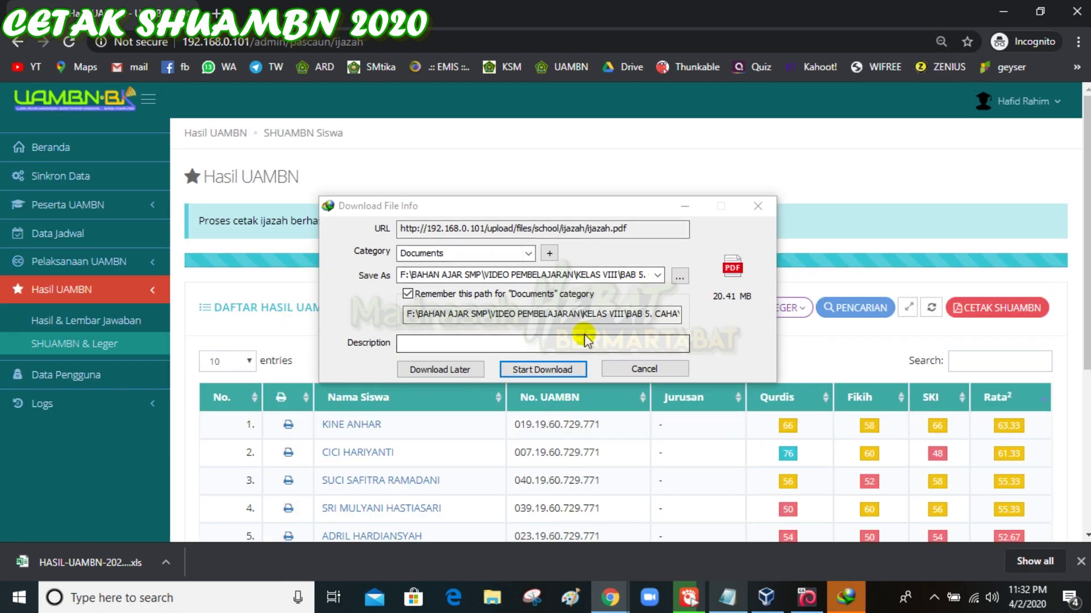
left_click(680, 276)
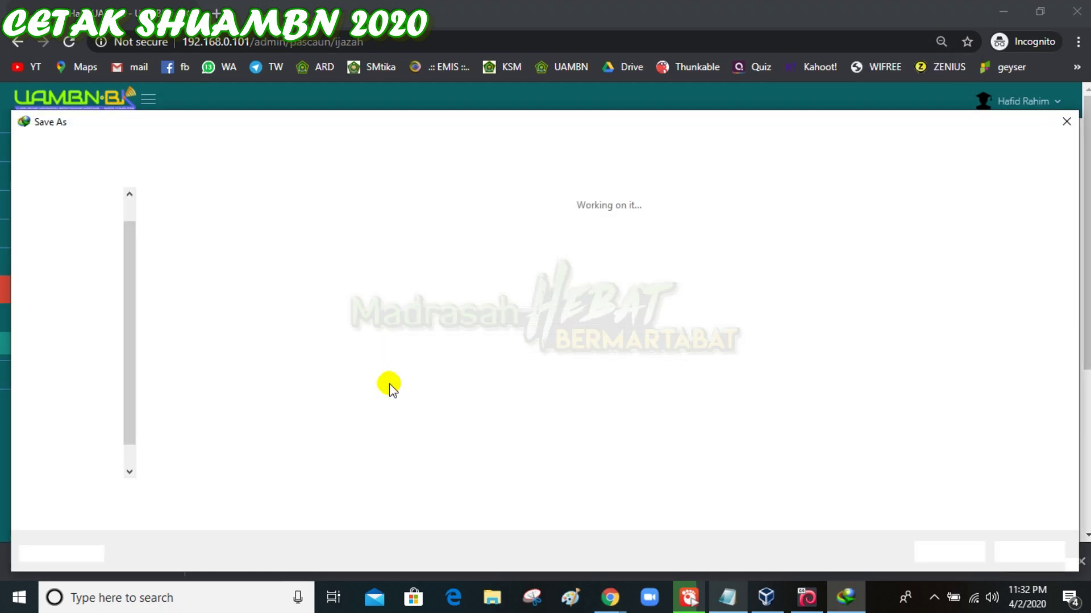
left_click(102, 439)
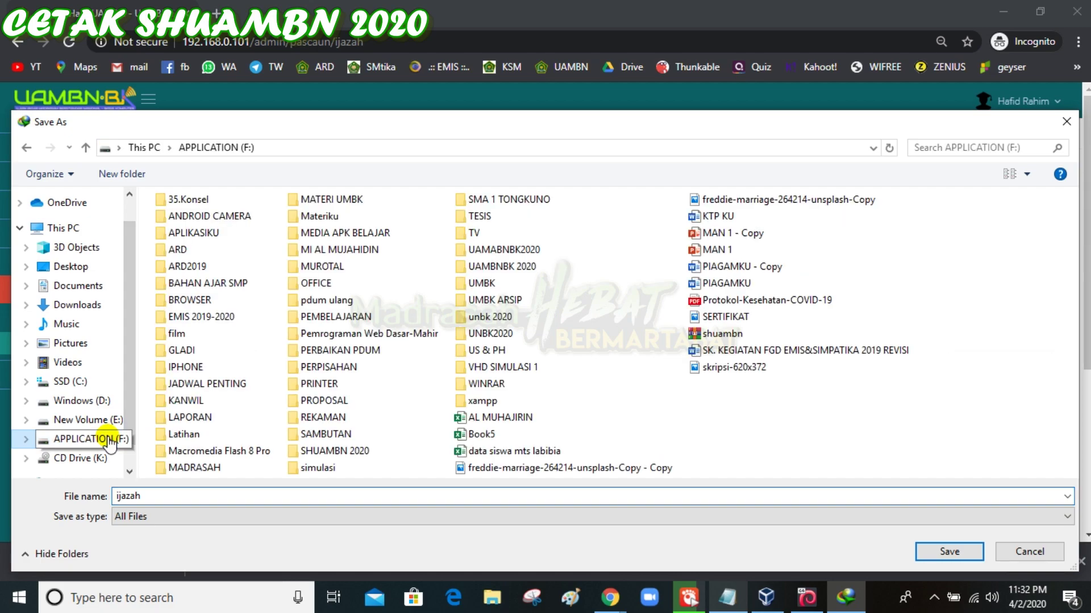
left_click(292, 405)
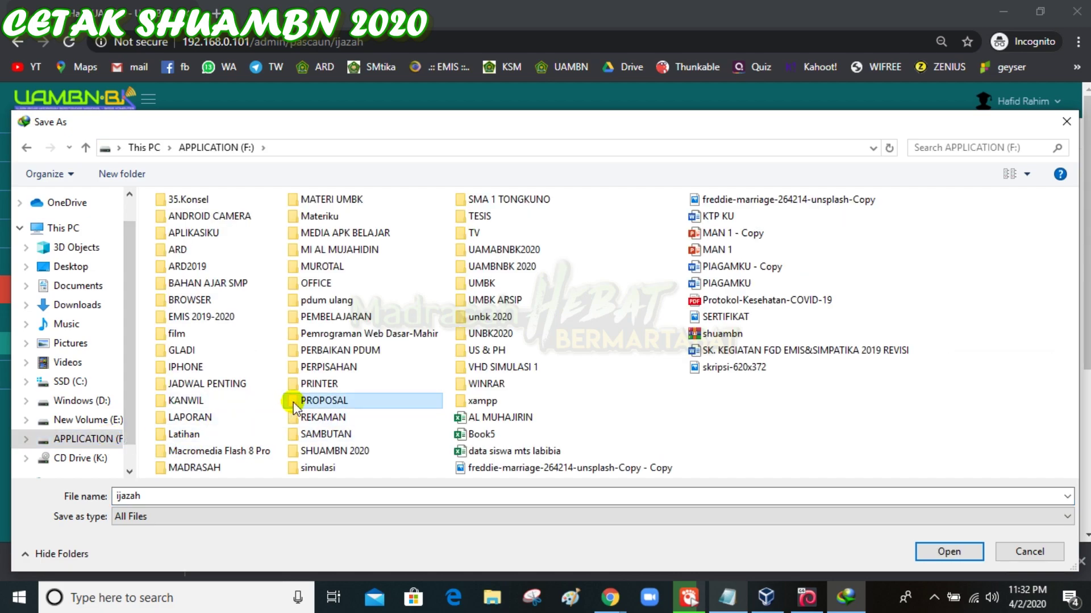
key("Down")
key("Down")
key("Down")
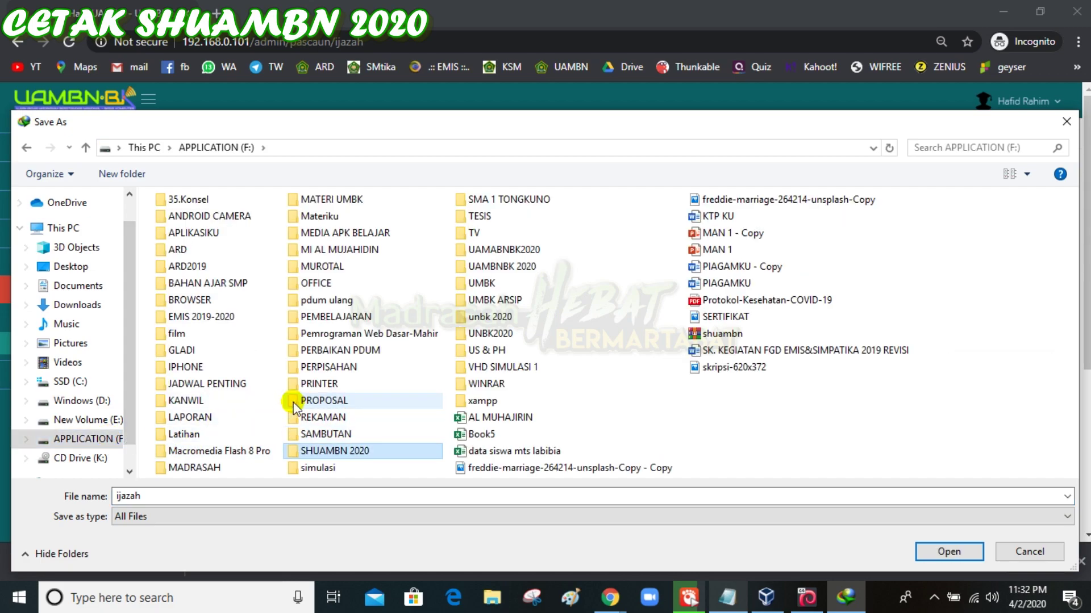
double_click(325, 453)
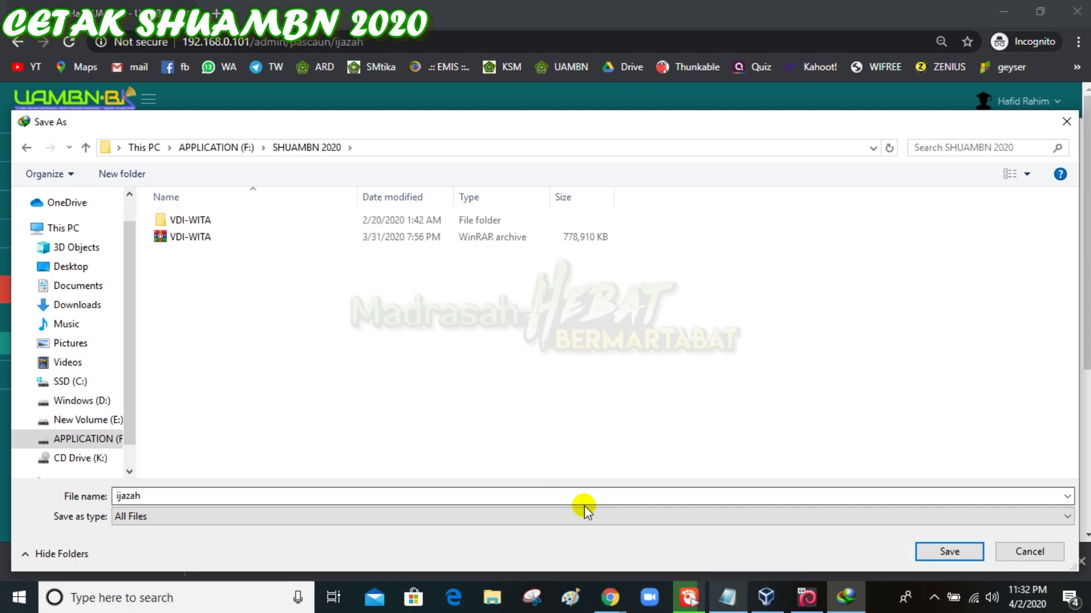
left_click(946, 552)
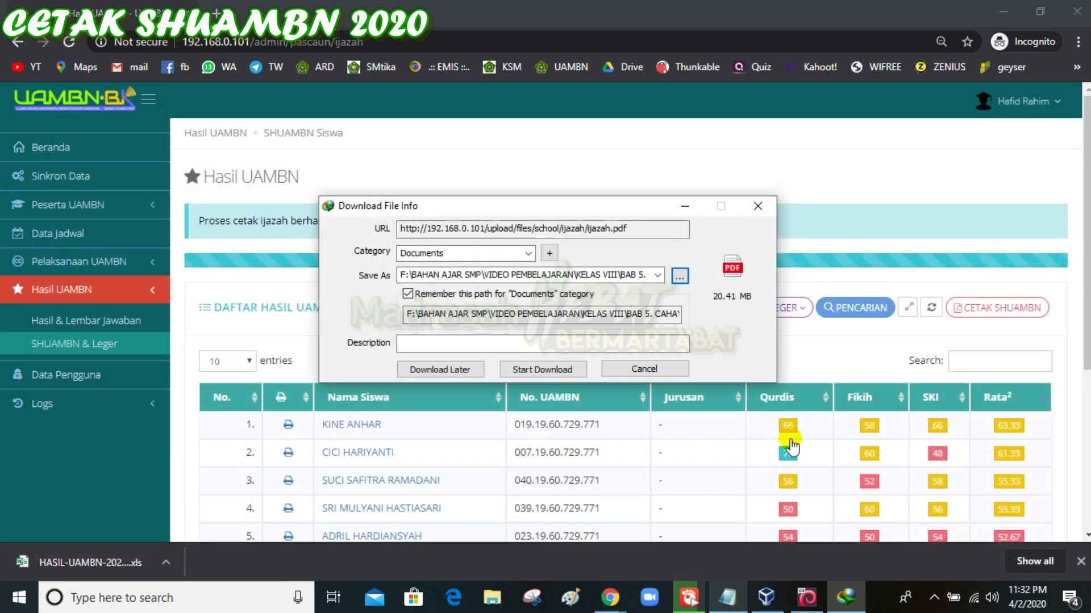
left_click(561, 370)
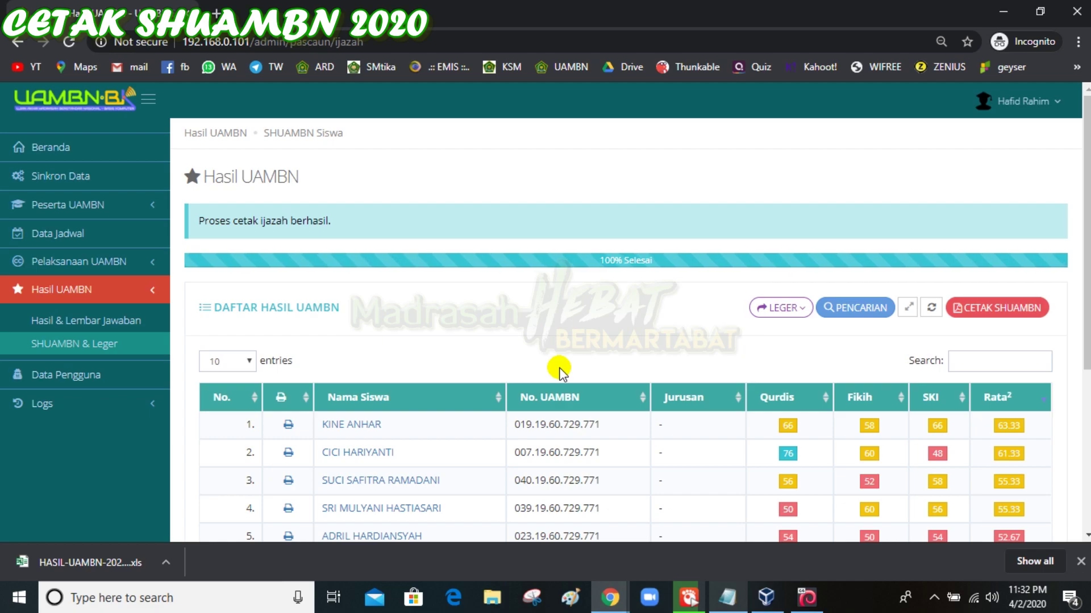
Log out of the admin account and bring the Notepad notes back up.
left_click(1016, 112)
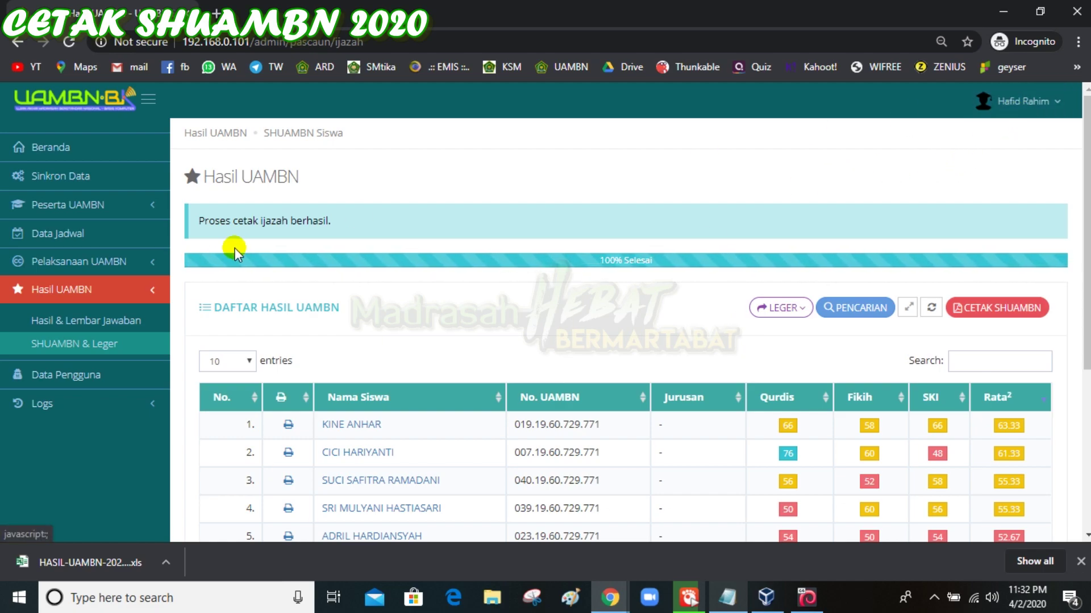
left_click(106, 363)
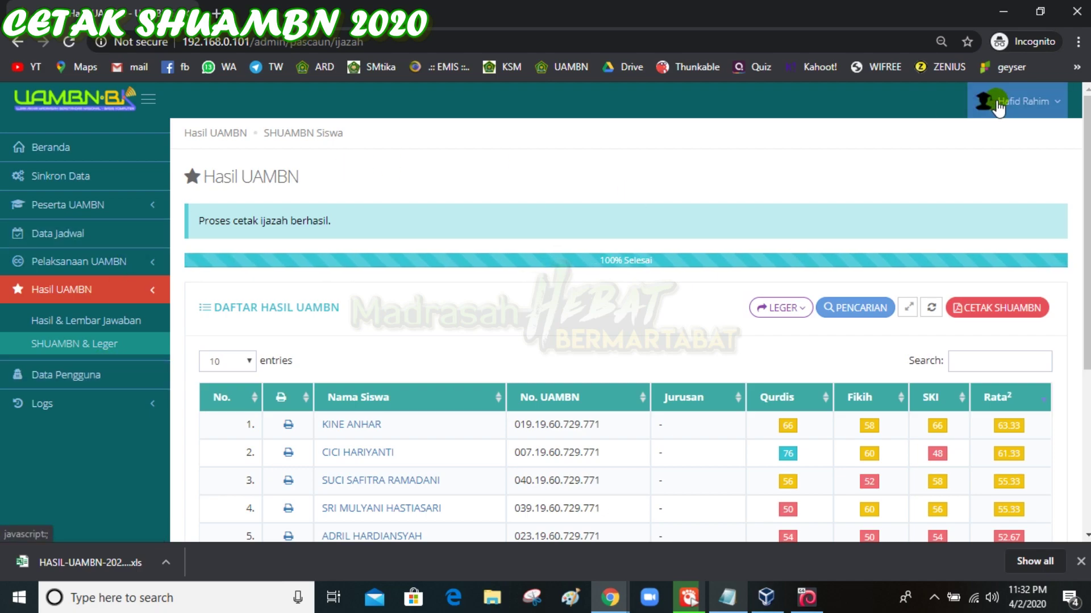
left_click(1003, 101)
left_click(967, 155)
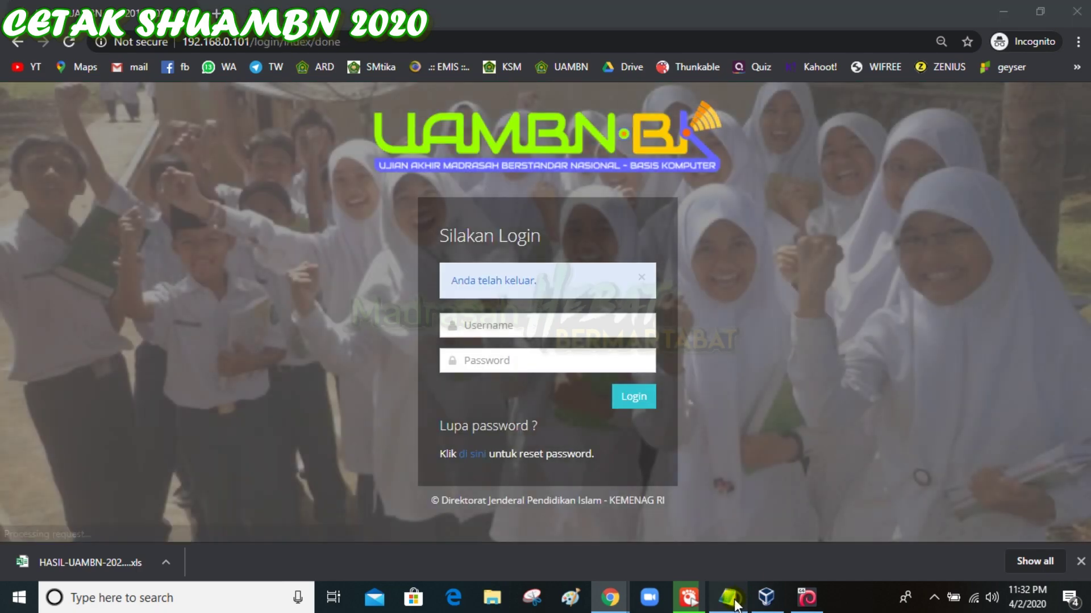
left_click(732, 601)
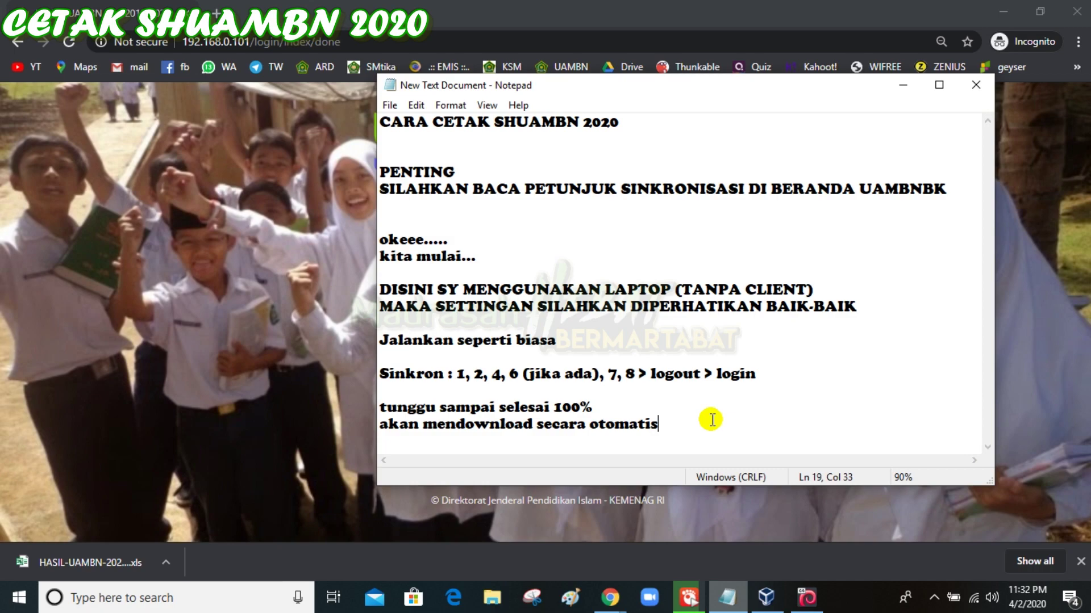
Append the closing lines 'Terimakasih...' and 'Semoga bermanfaat' after a blank line.
key("Return")
key("Return")
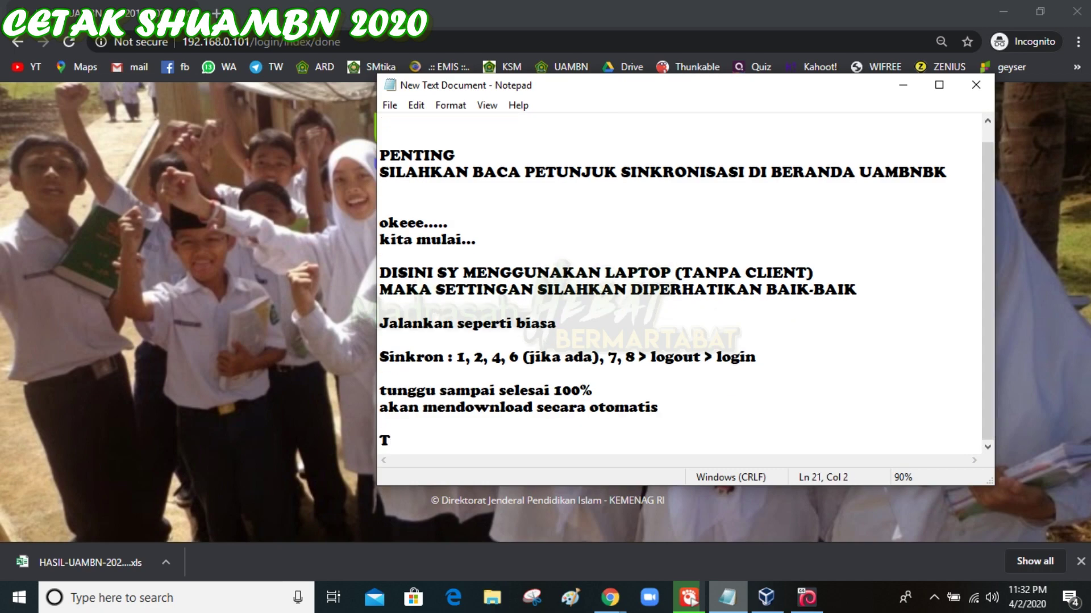
type("Terimakasi")
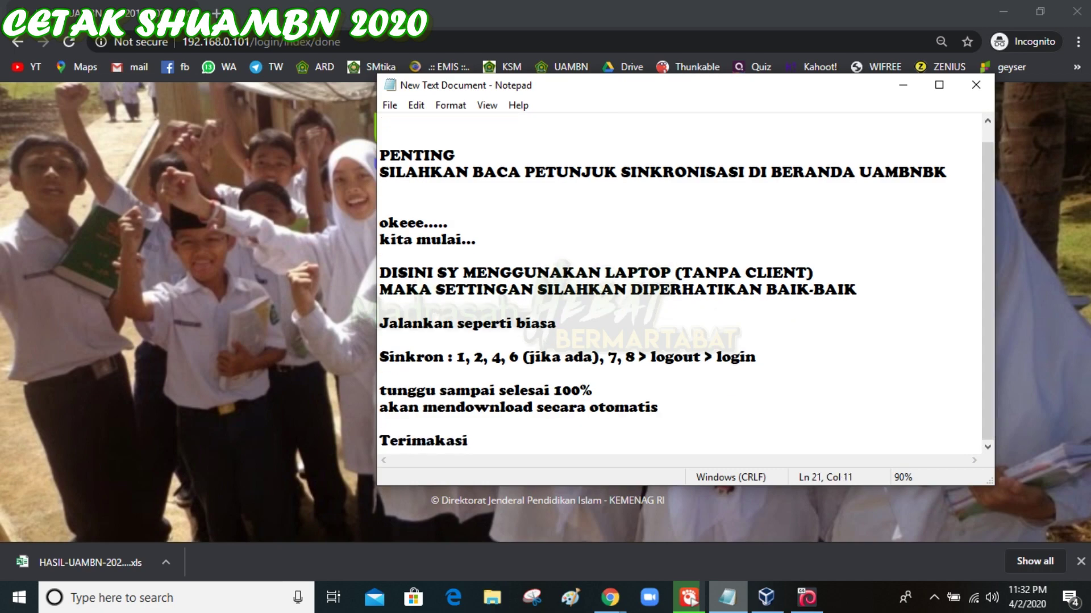
type("h...")
key("Return")
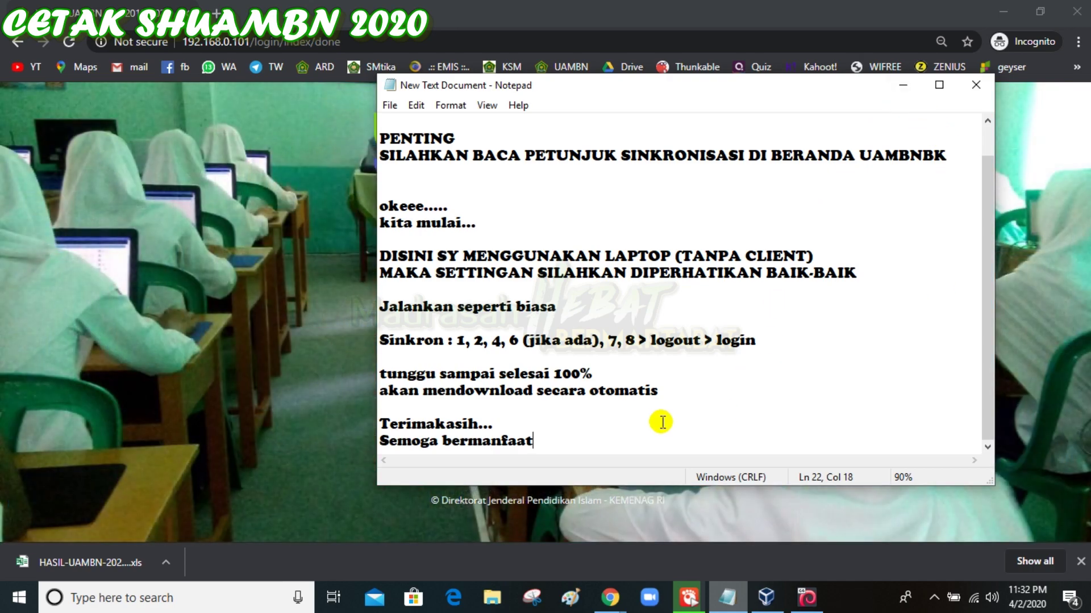
key("Return")
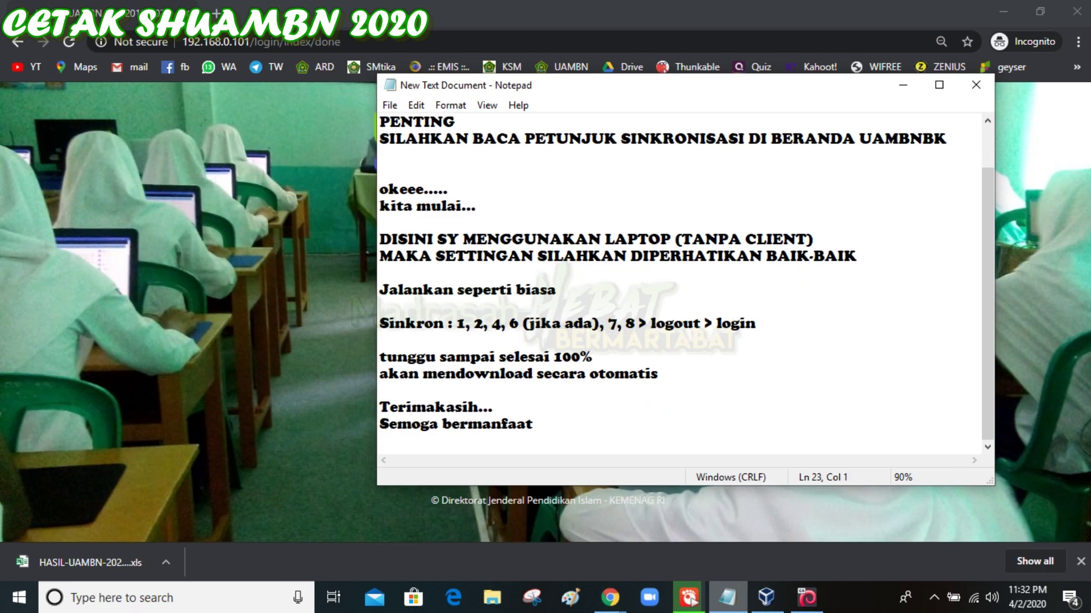
Close the local server's Chrome window, dismiss the info popup, log out online, and minimise Chrome.
left_click(902, 85)
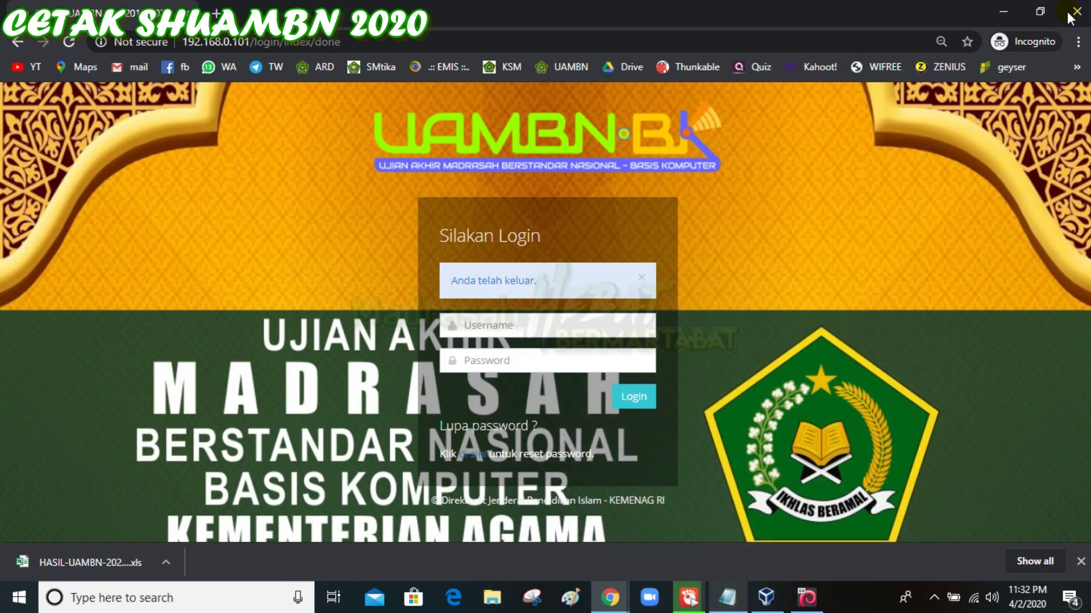
left_click(1067, 14)
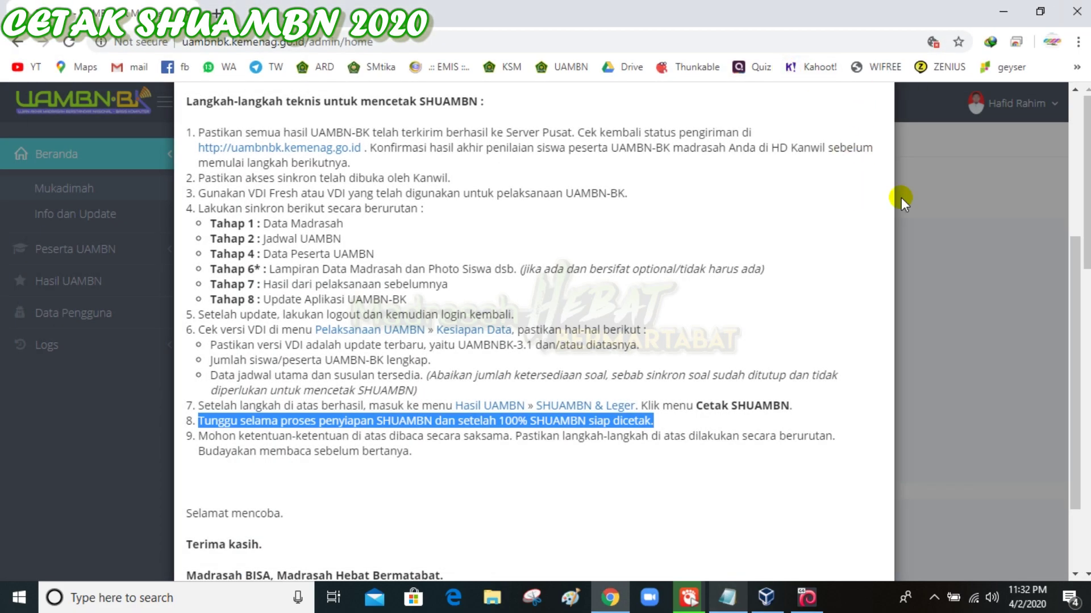
left_click(932, 205)
left_click(1017, 102)
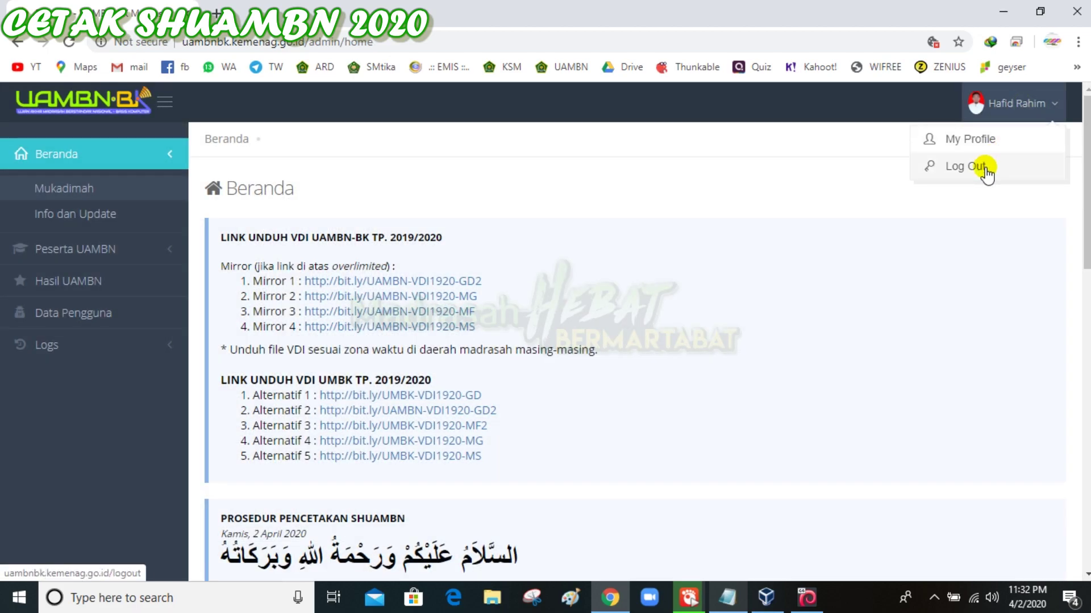
left_click(982, 167)
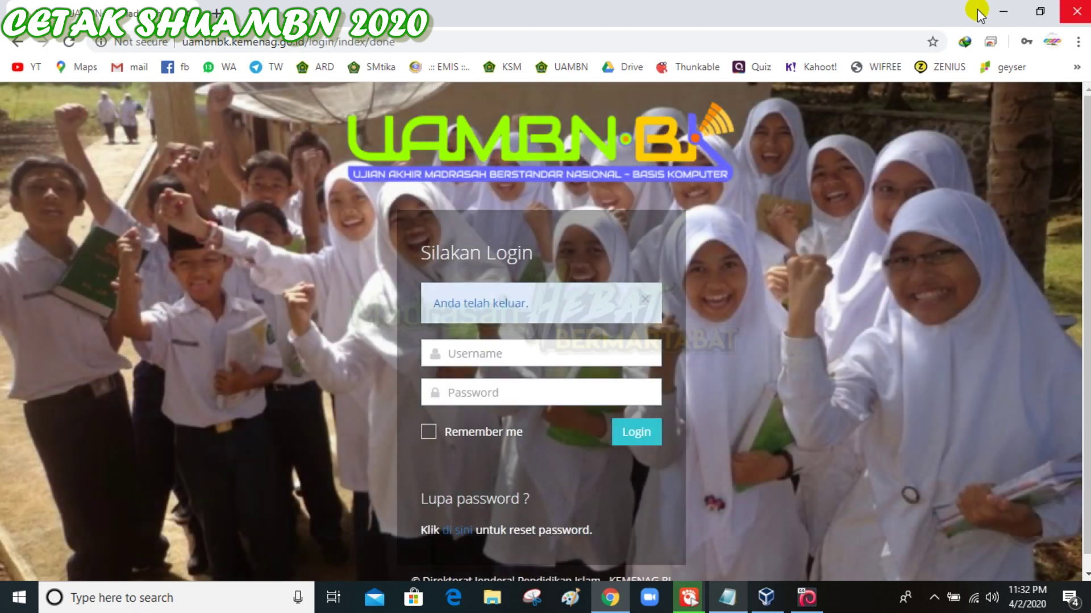
left_click(995, 10)
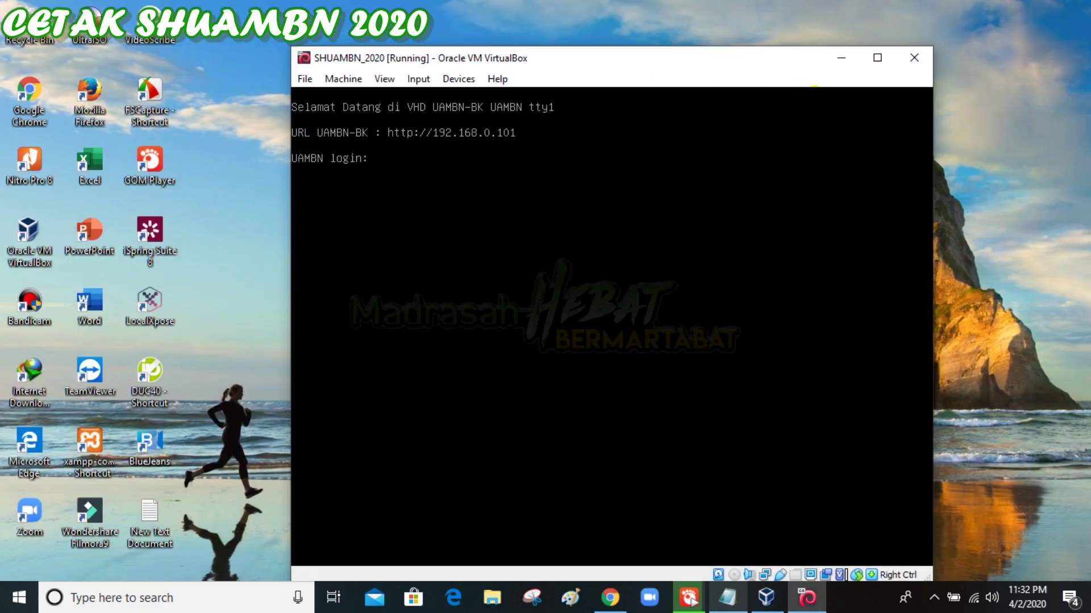
Shut down the SHUAMBN_2020 VM via ACPI Shutdown and refresh the desktop.
left_click(343, 79)
left_click(363, 218)
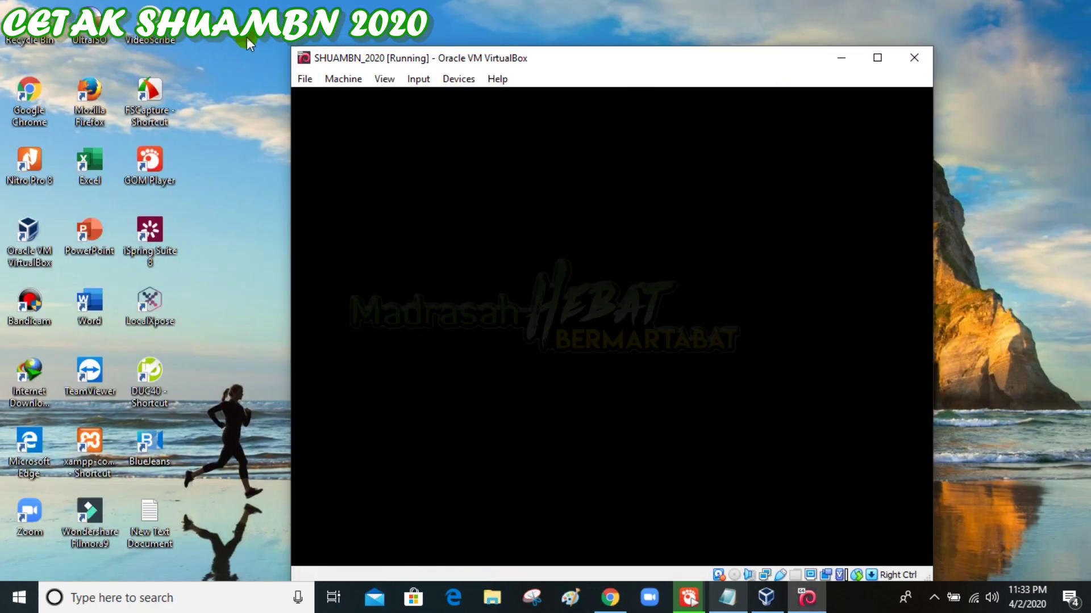
right_click(240, 30)
left_click(256, 69)
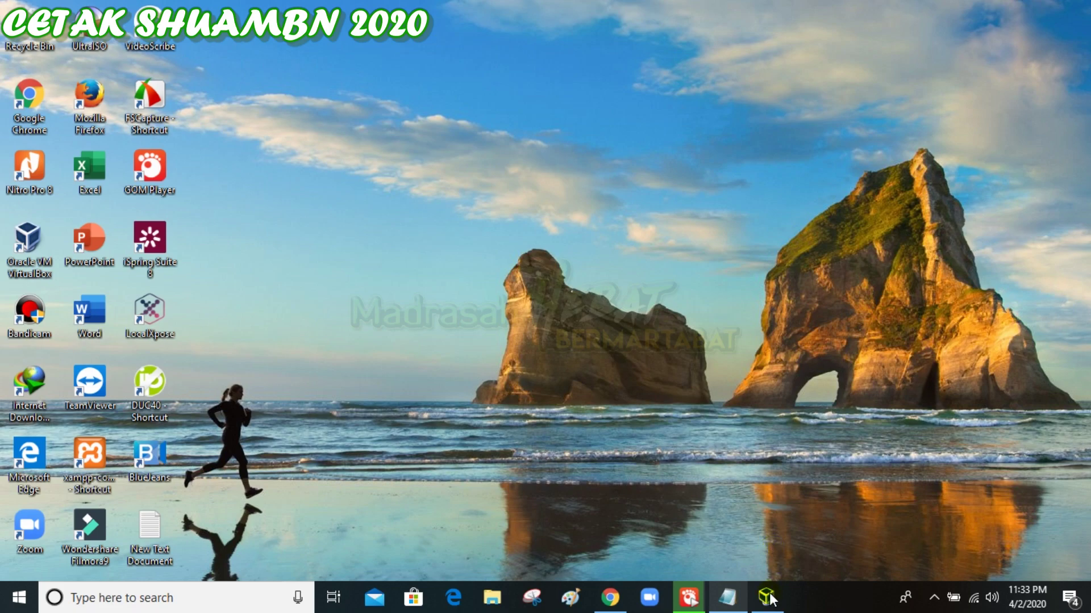
Exit VirtualBox Manager via File > Exit.
left_click(768, 597)
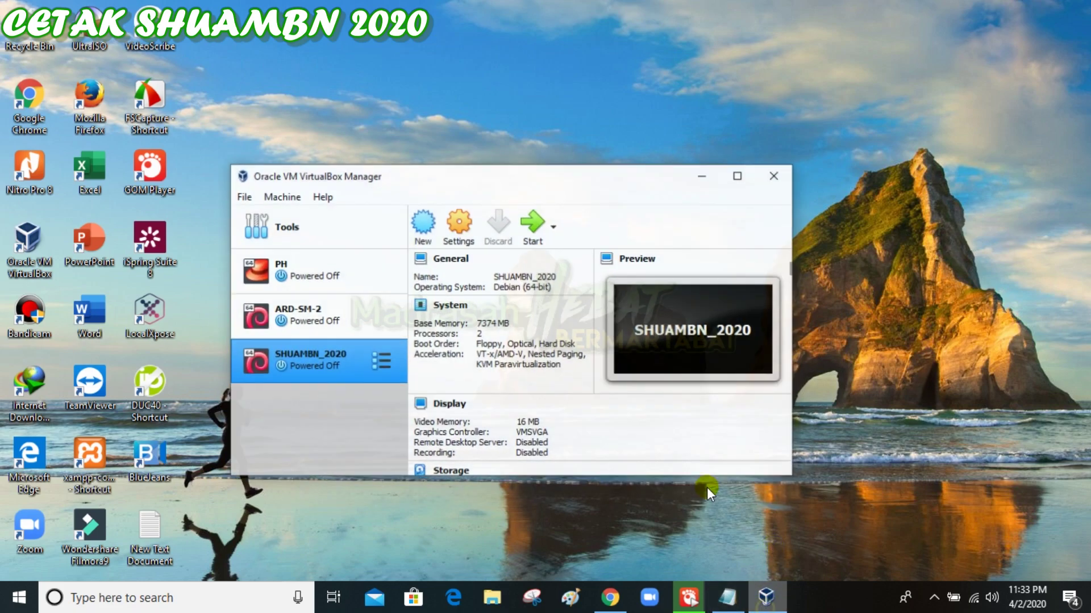
left_click(236, 191)
left_click(270, 395)
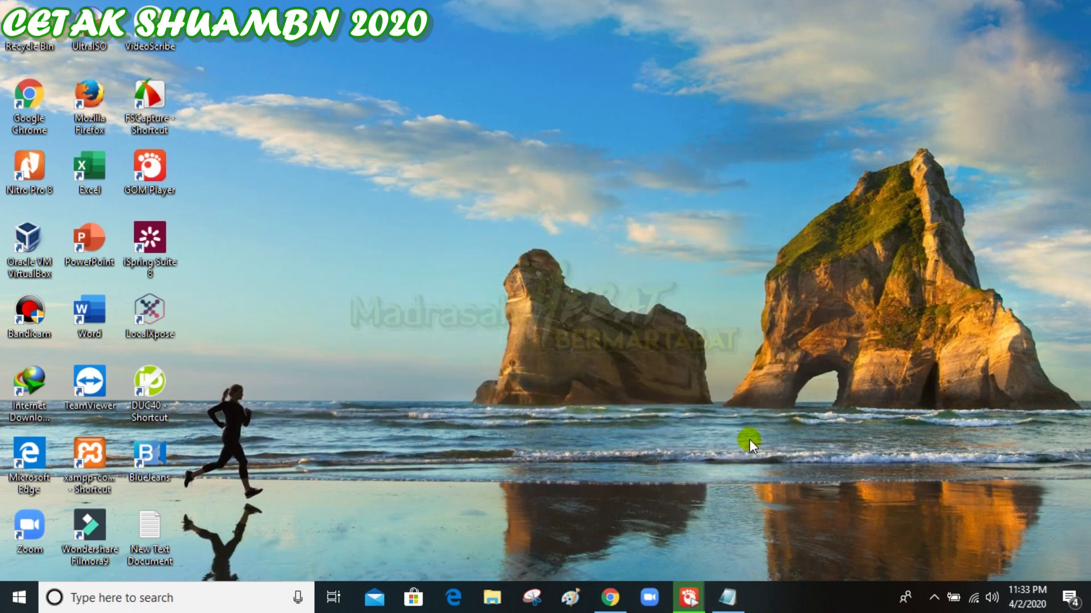